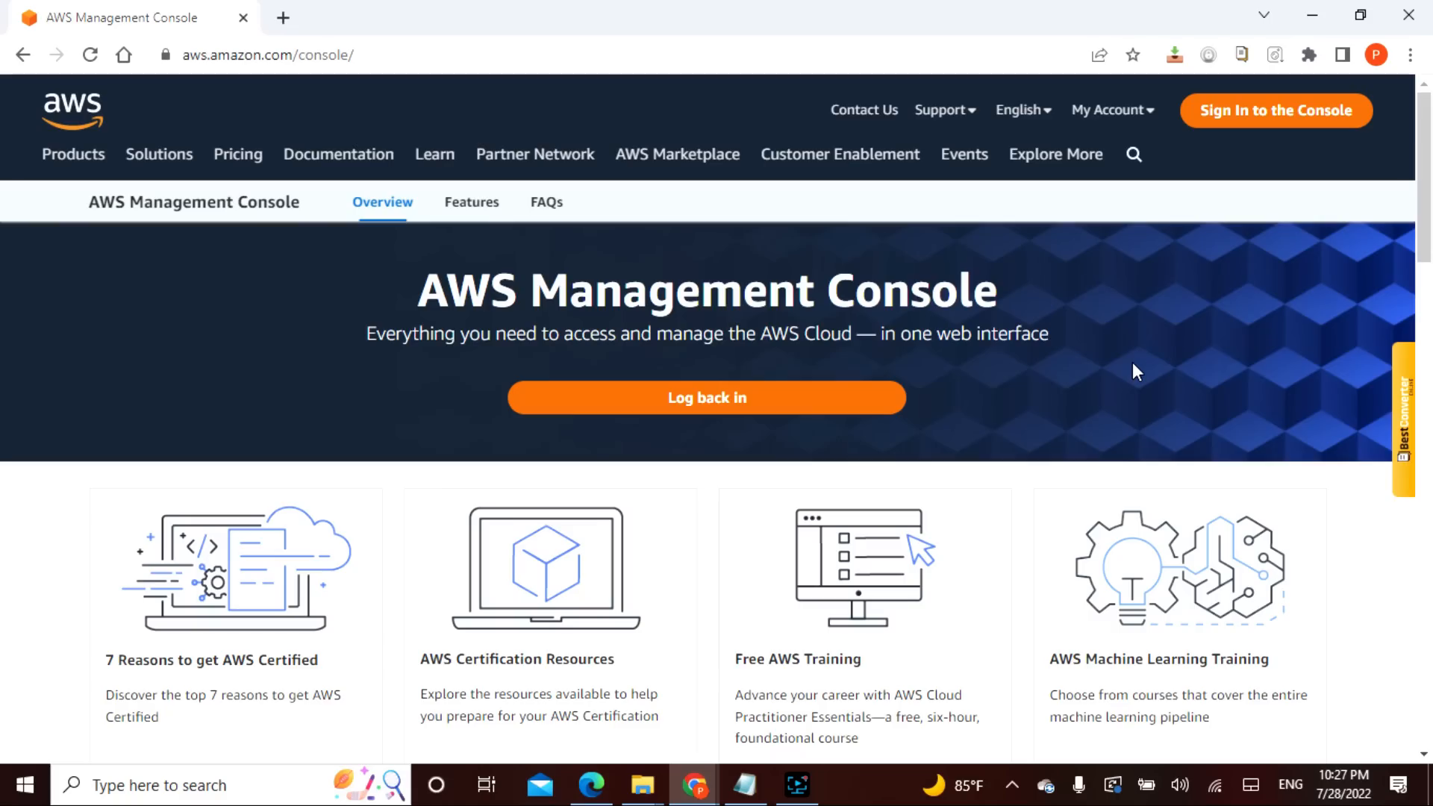
# Sign out of the current AWS account from Console Home
pyautogui.click(1269, 109)
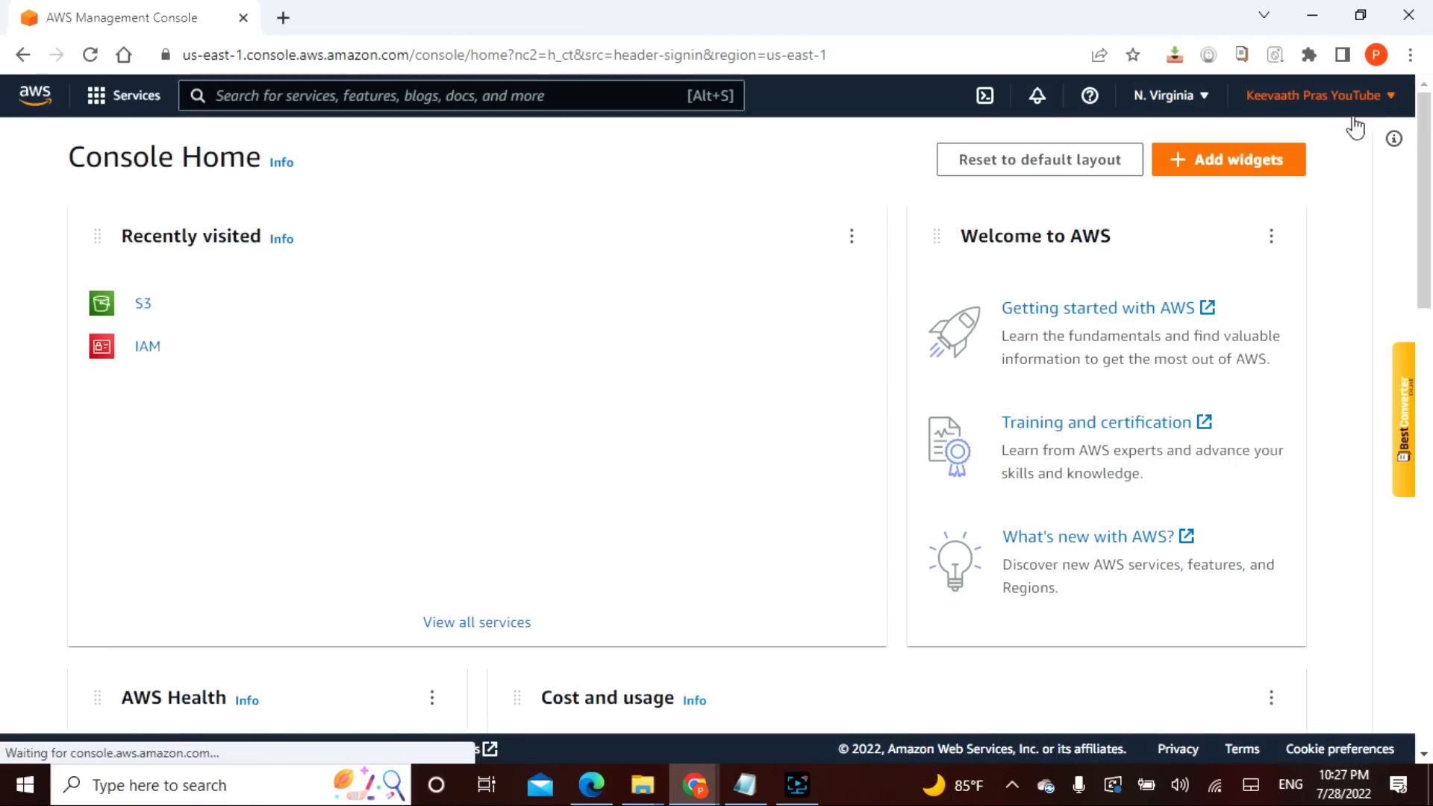
pyautogui.click(1381, 95)
pyautogui.click(1317, 482)
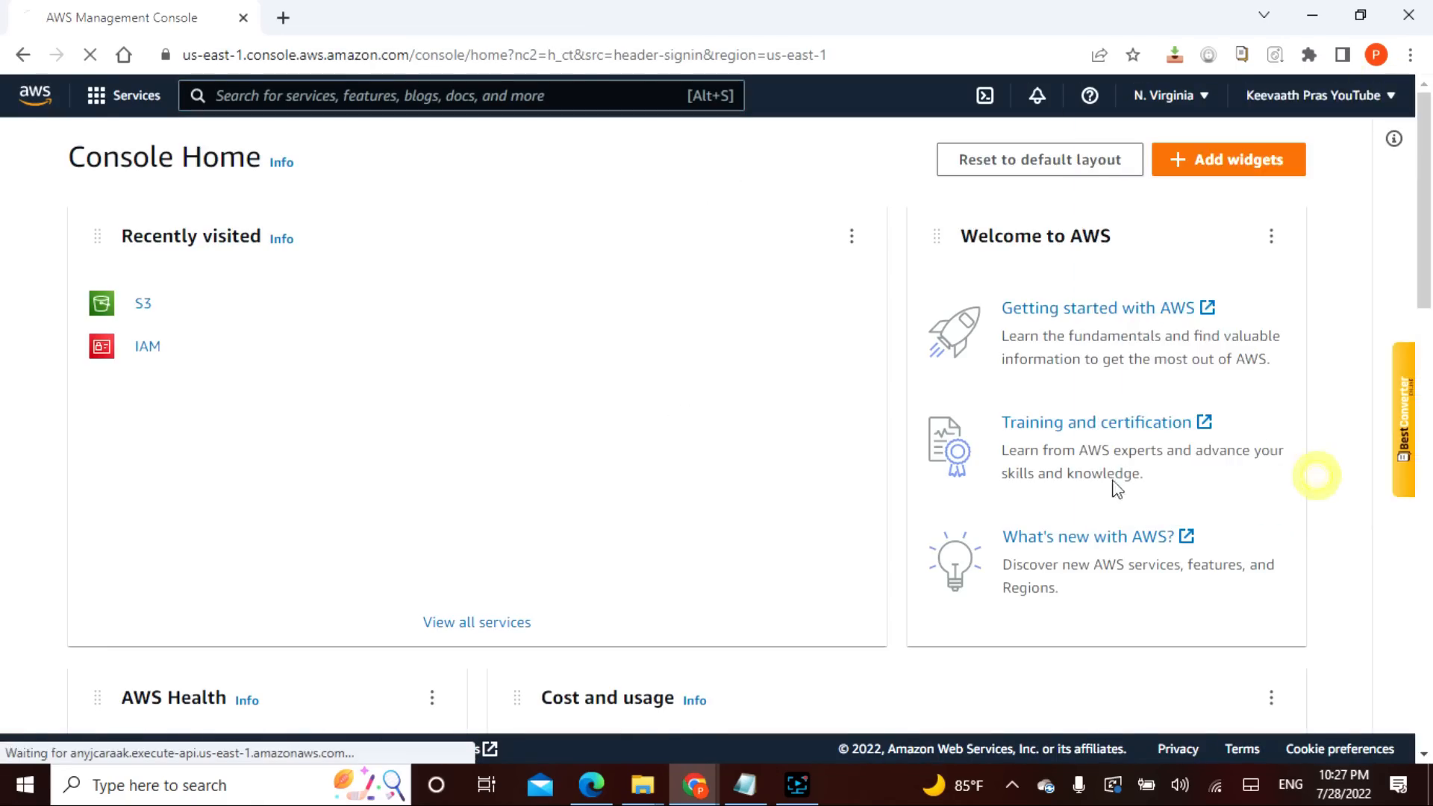
# Sign in as the other account's root user with its password and MFA code, then open S3
pyautogui.click(1360, 113)
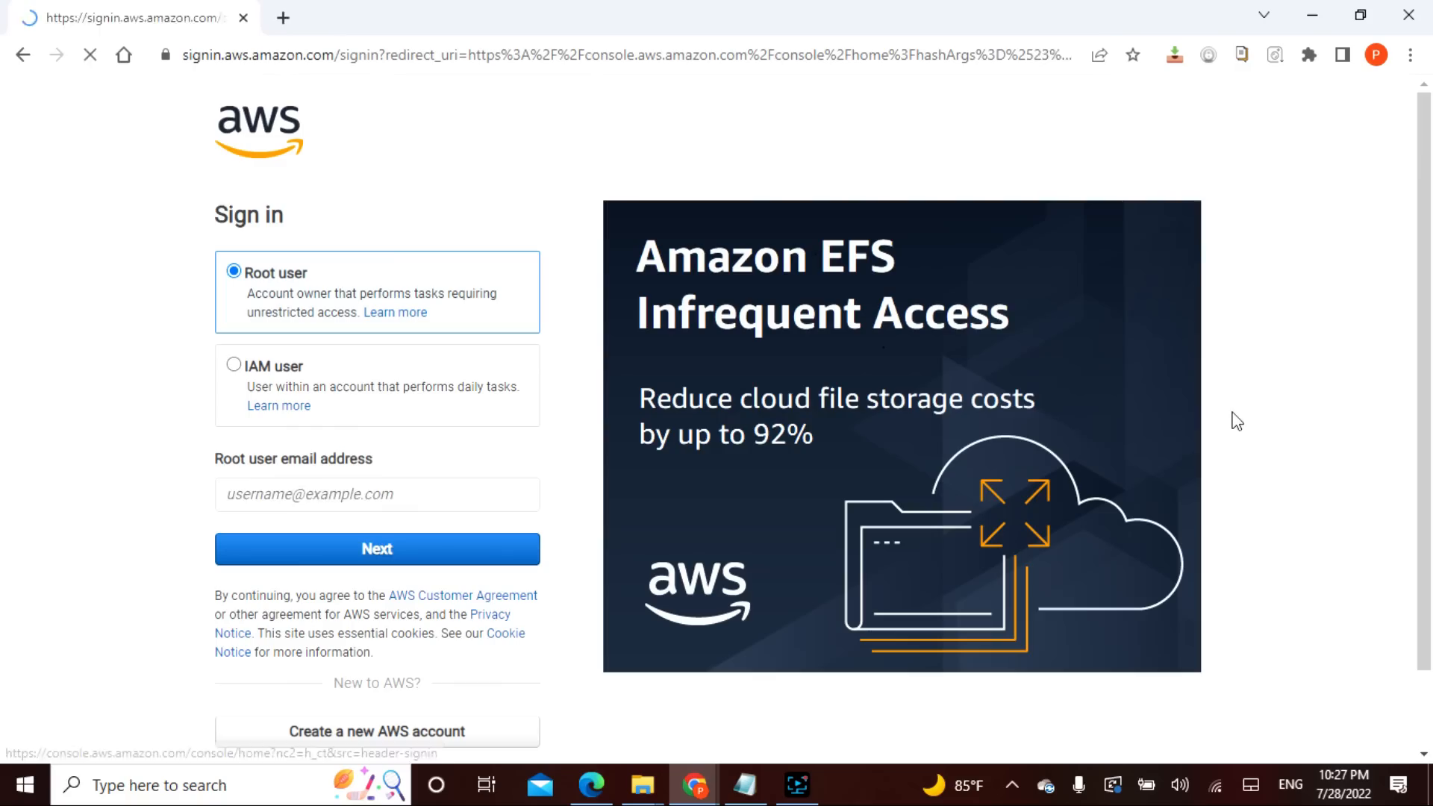
pyautogui.click(448, 509)
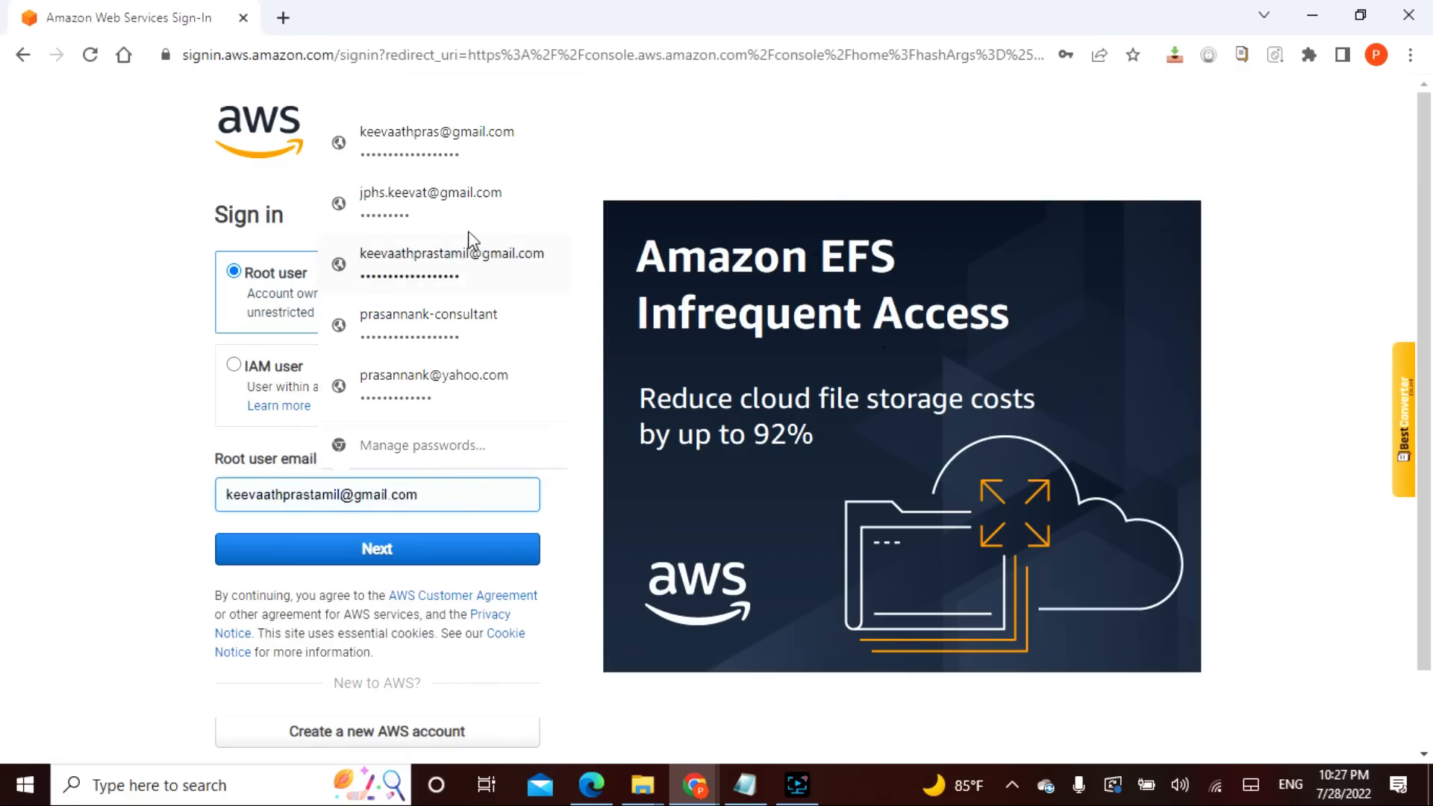
pyautogui.click(478, 261)
pyautogui.click(362, 548)
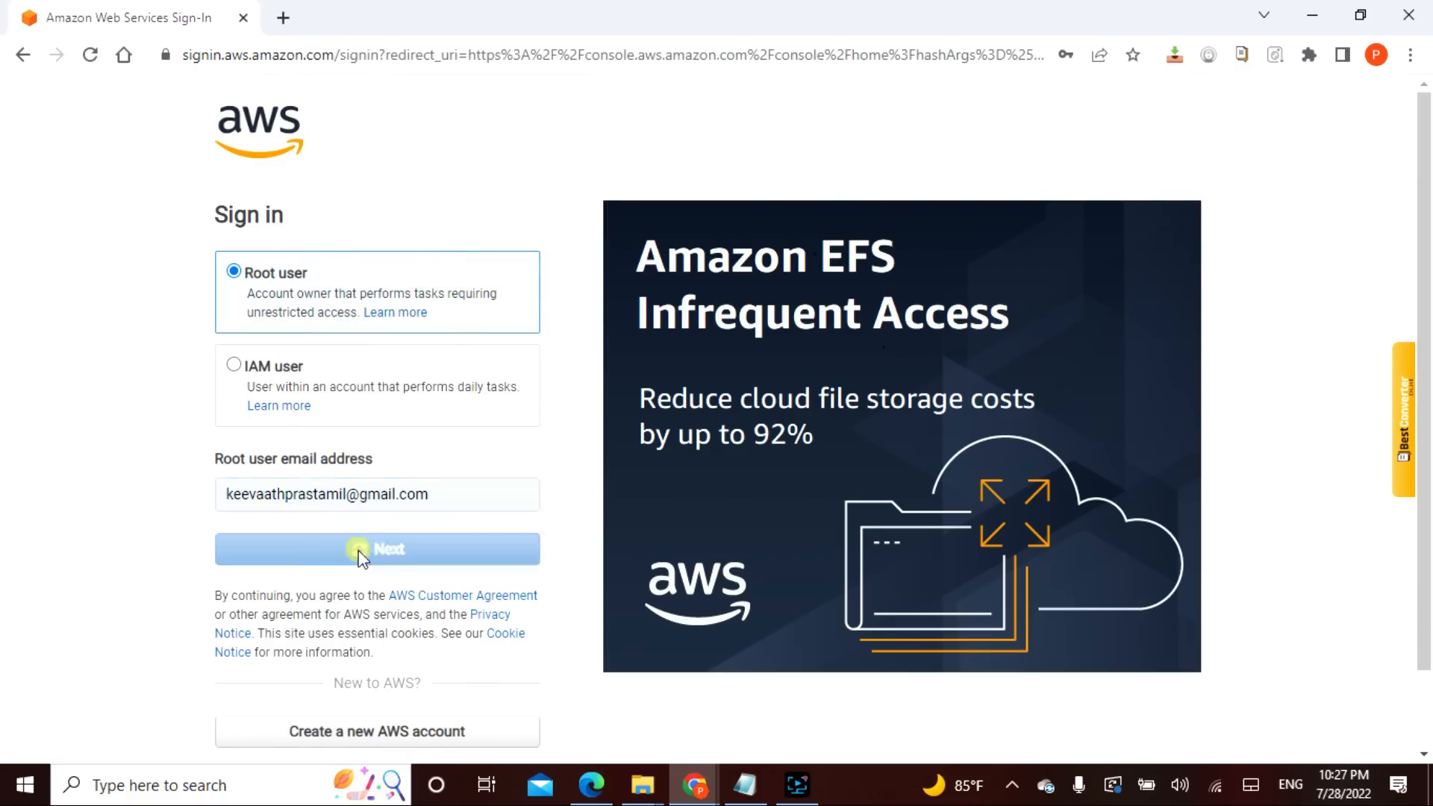
pyautogui.write('••••••••••••••')
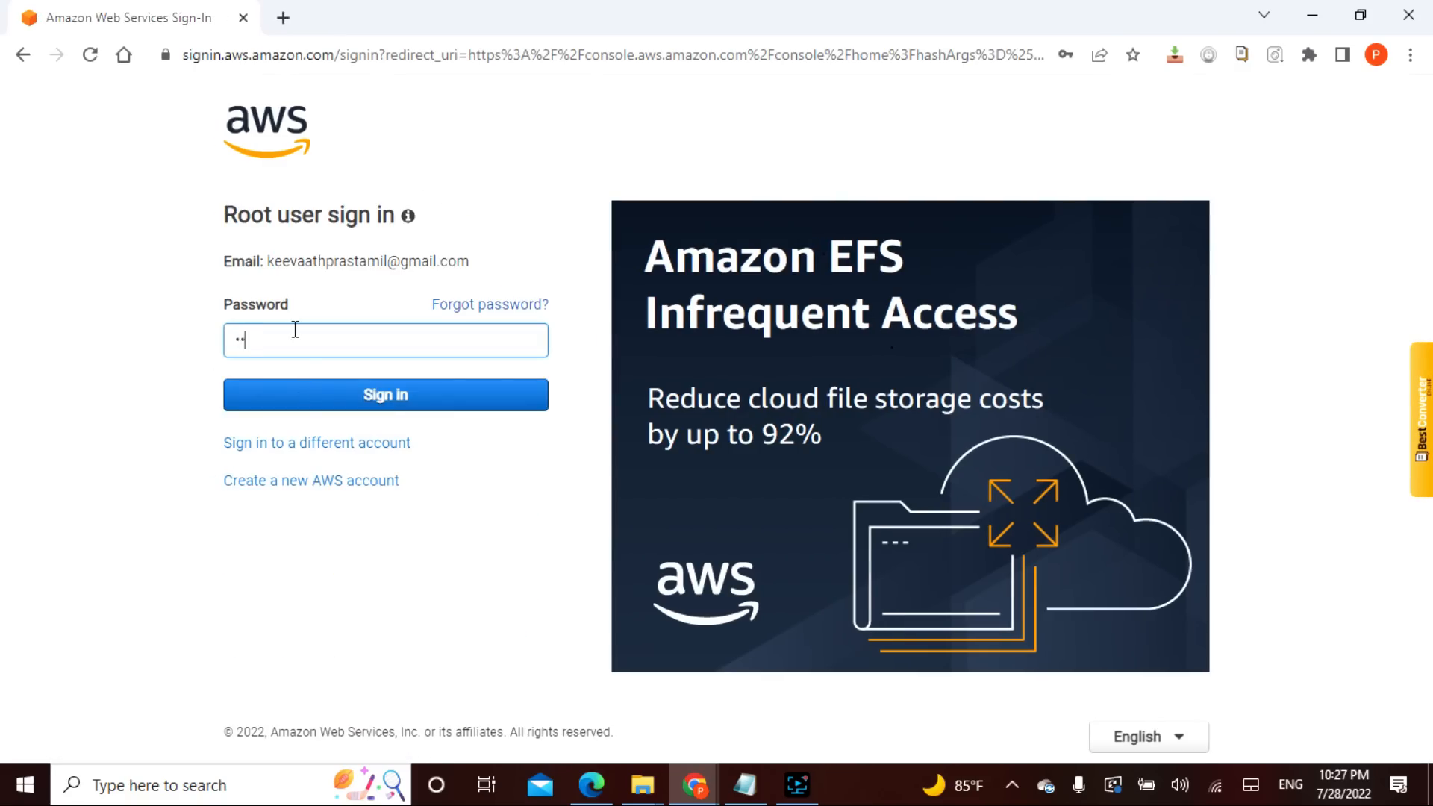
pyautogui.write('••••••')
pyautogui.click(340, 378)
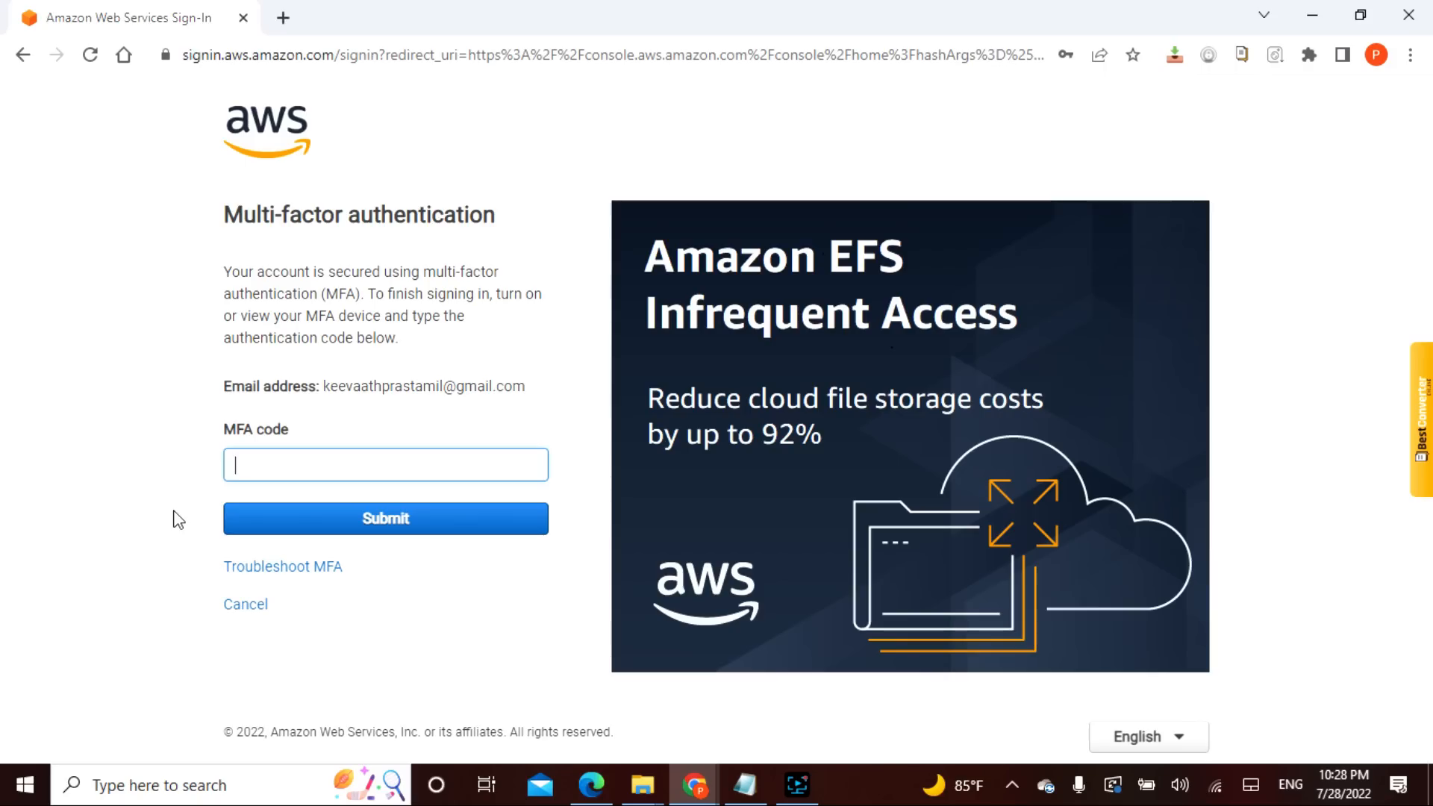
pyautogui.click(336, 526)
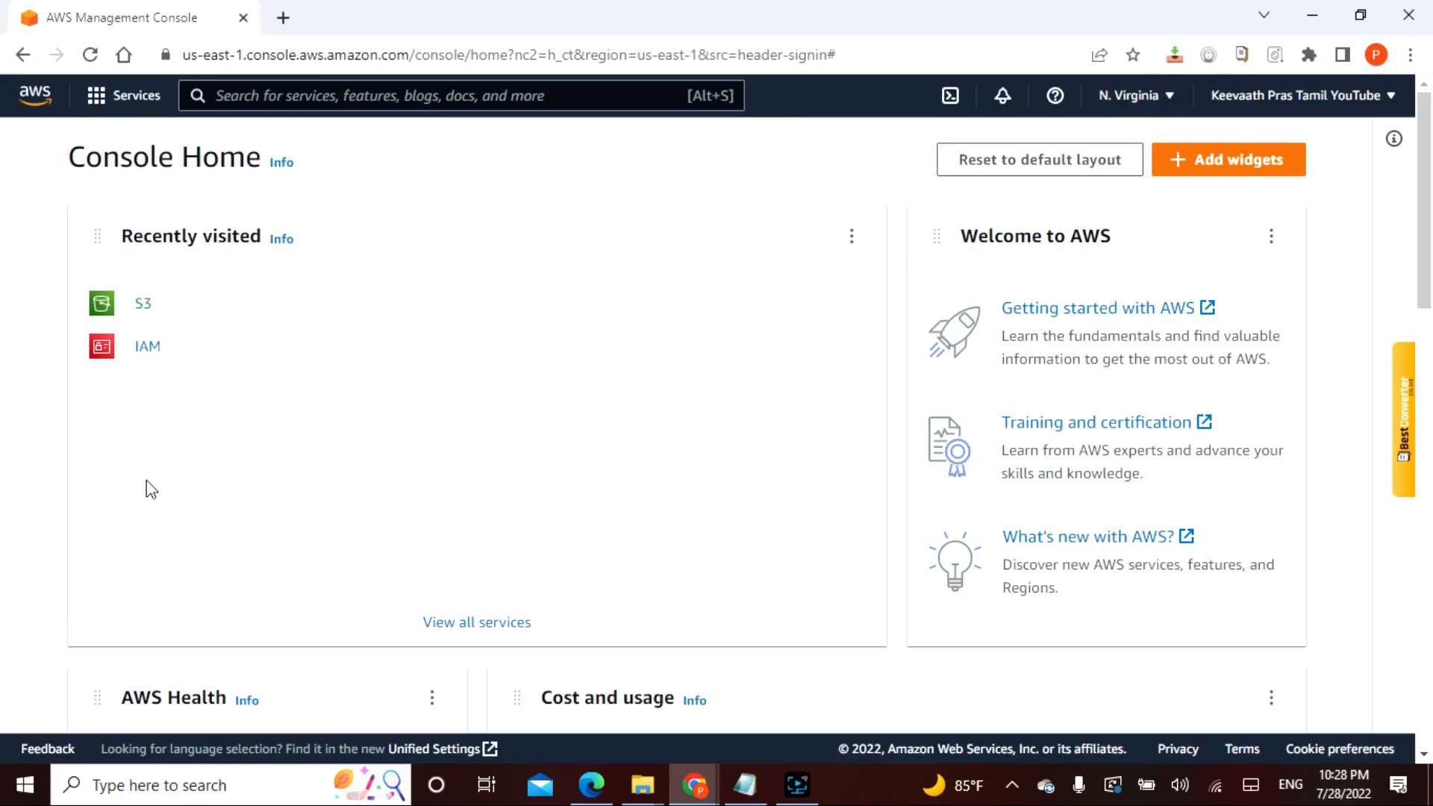
pyautogui.click(143, 304)
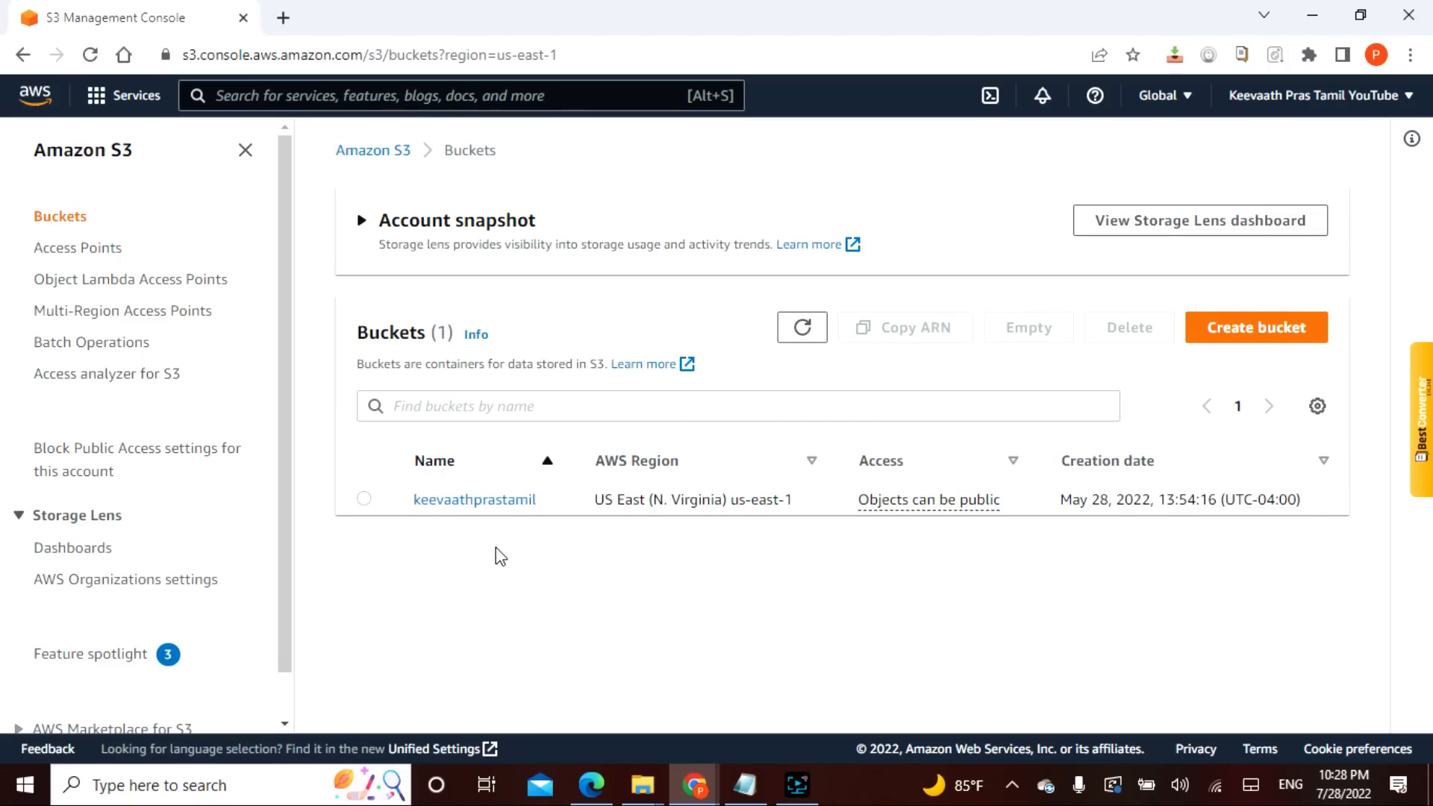
# Start a new bucket named mystaticwebsitekeevaathprastamil
pyautogui.click(1272, 325)
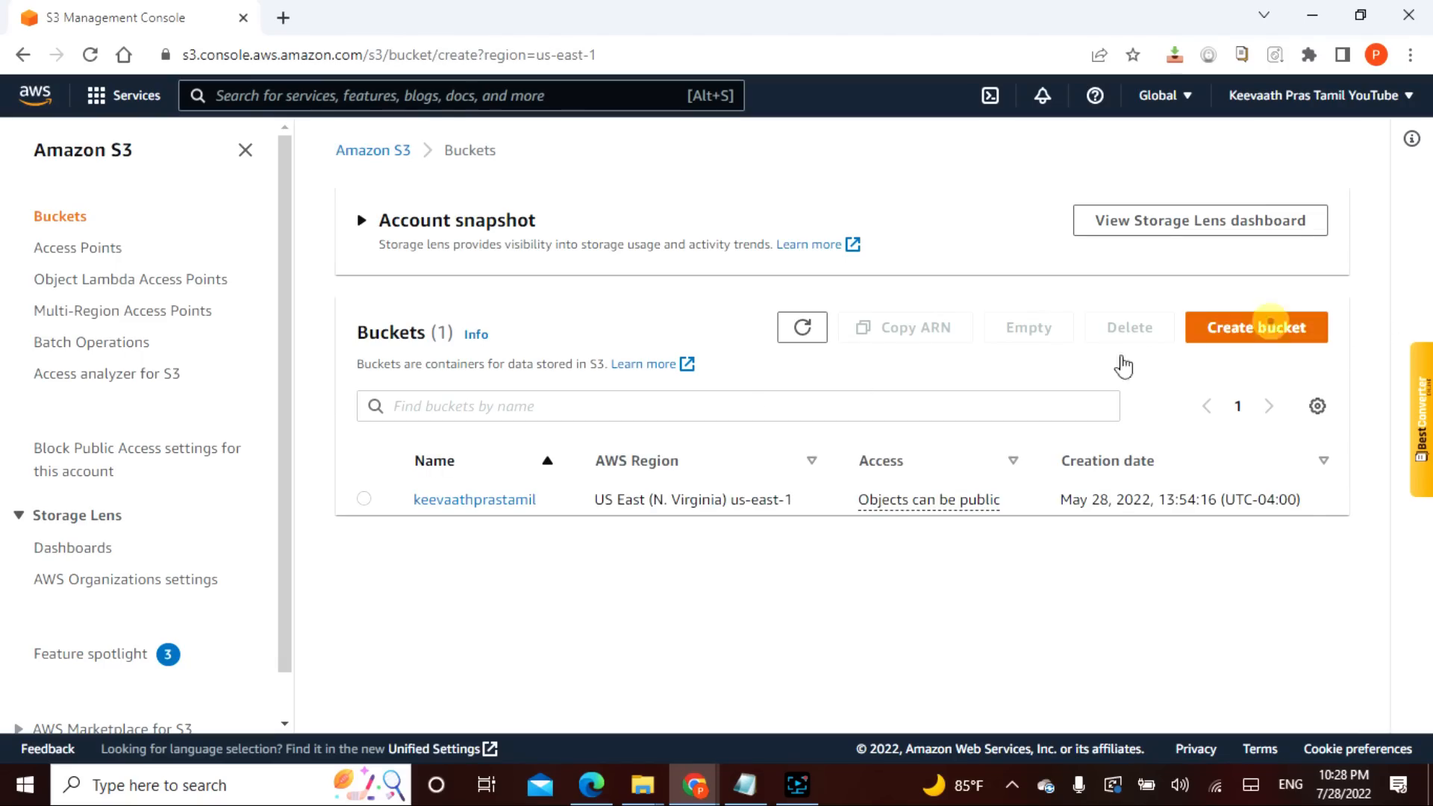
pyautogui.click(402, 397)
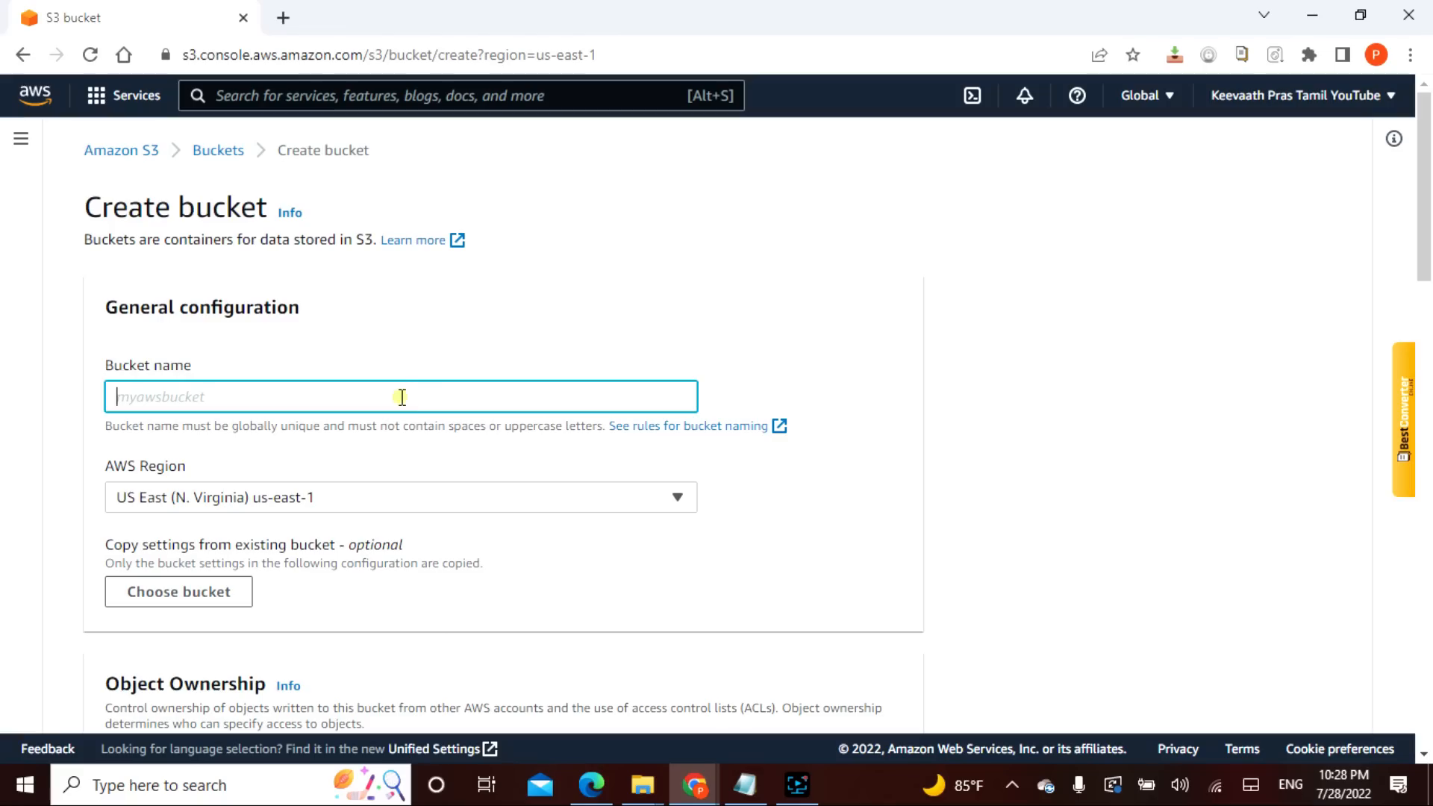
pyautogui.write('mystaticwebsitekeevaath')
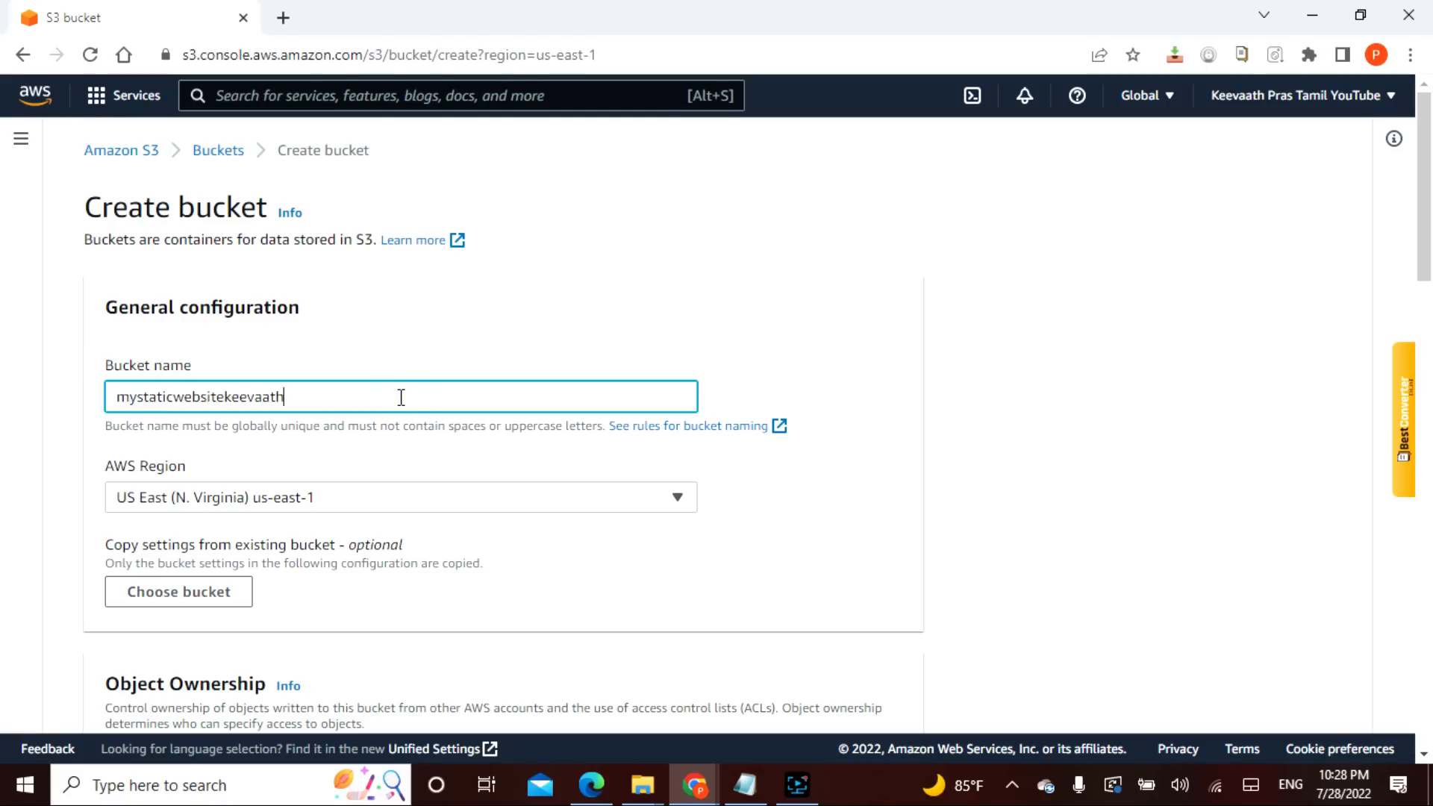
pyautogui.write('prastamil')
pyautogui.click(799, 542)
# Enable ACLs, unblock all public access with acknowledgement, and create the bucket
pyautogui.scroll(-4, 800, 544)
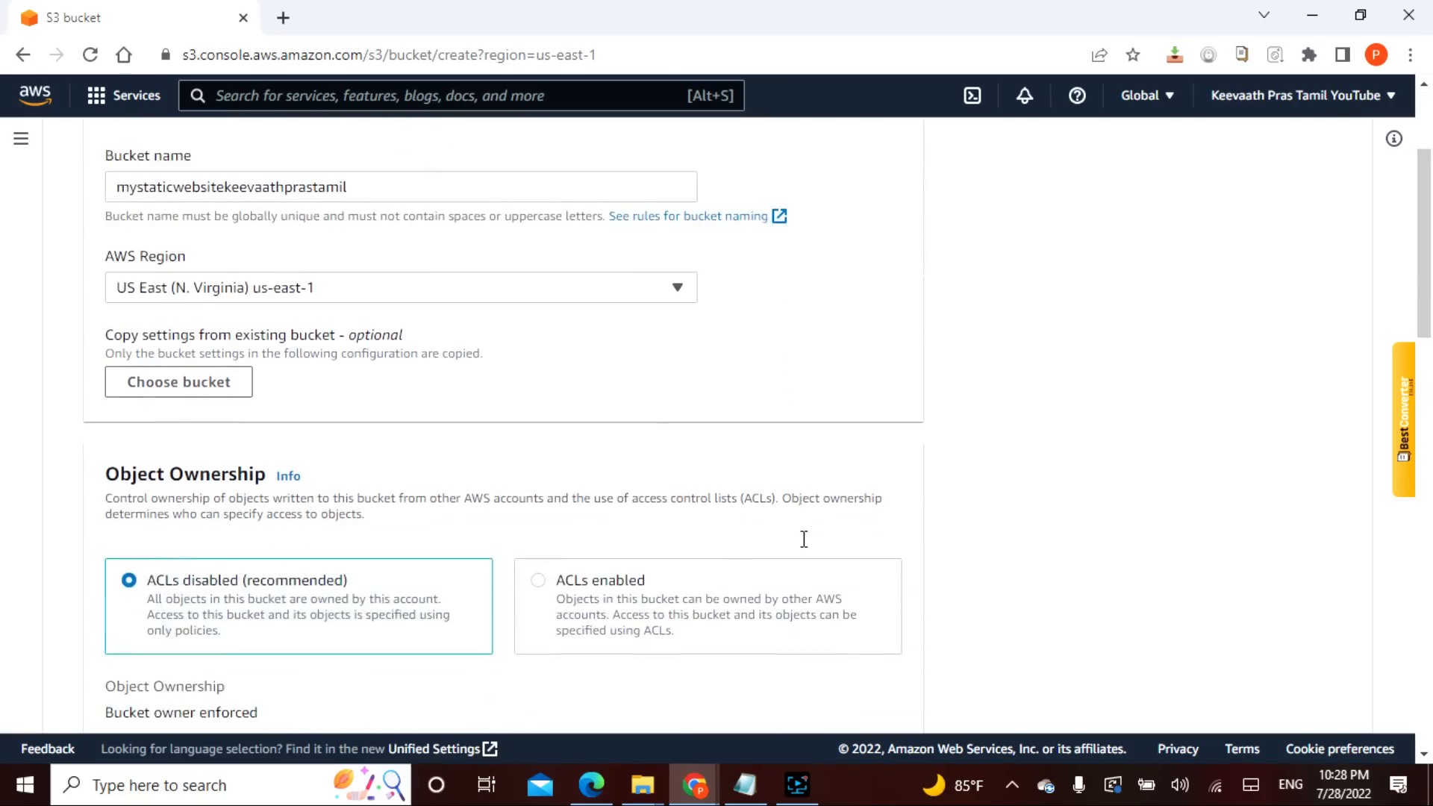
pyautogui.click(544, 481)
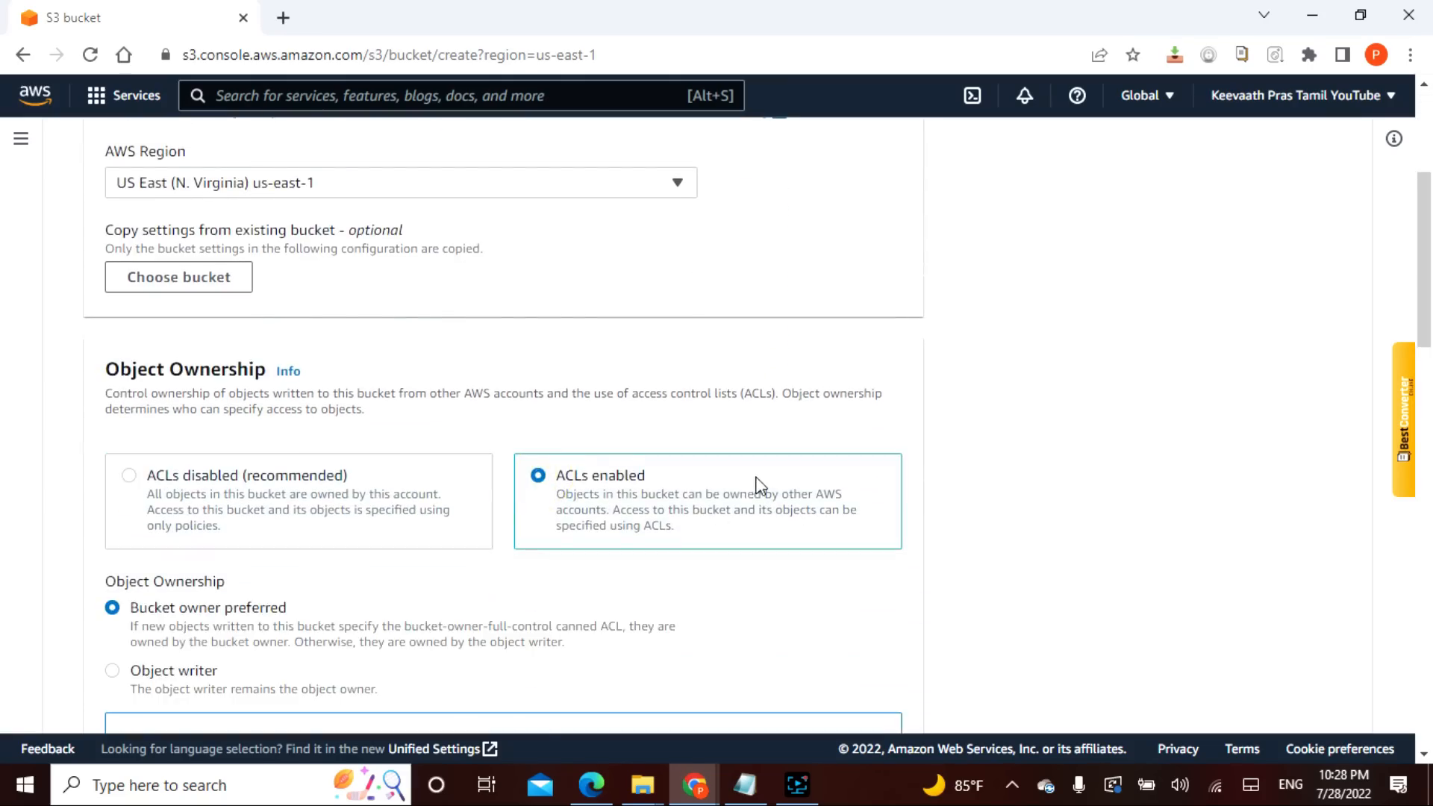
pyautogui.scroll(-4, 758, 486)
pyautogui.scroll(-4, 336, 448)
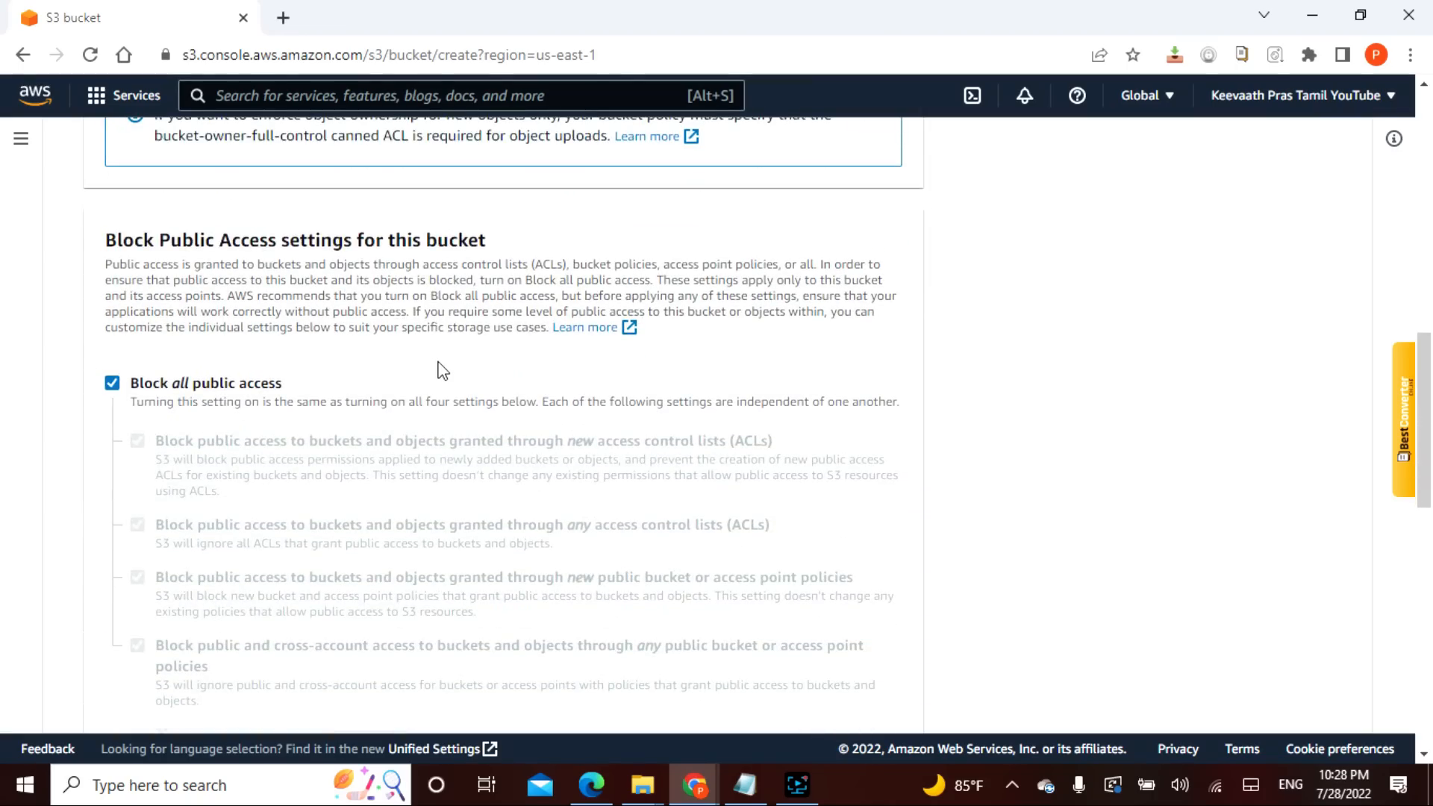
pyautogui.click(112, 384)
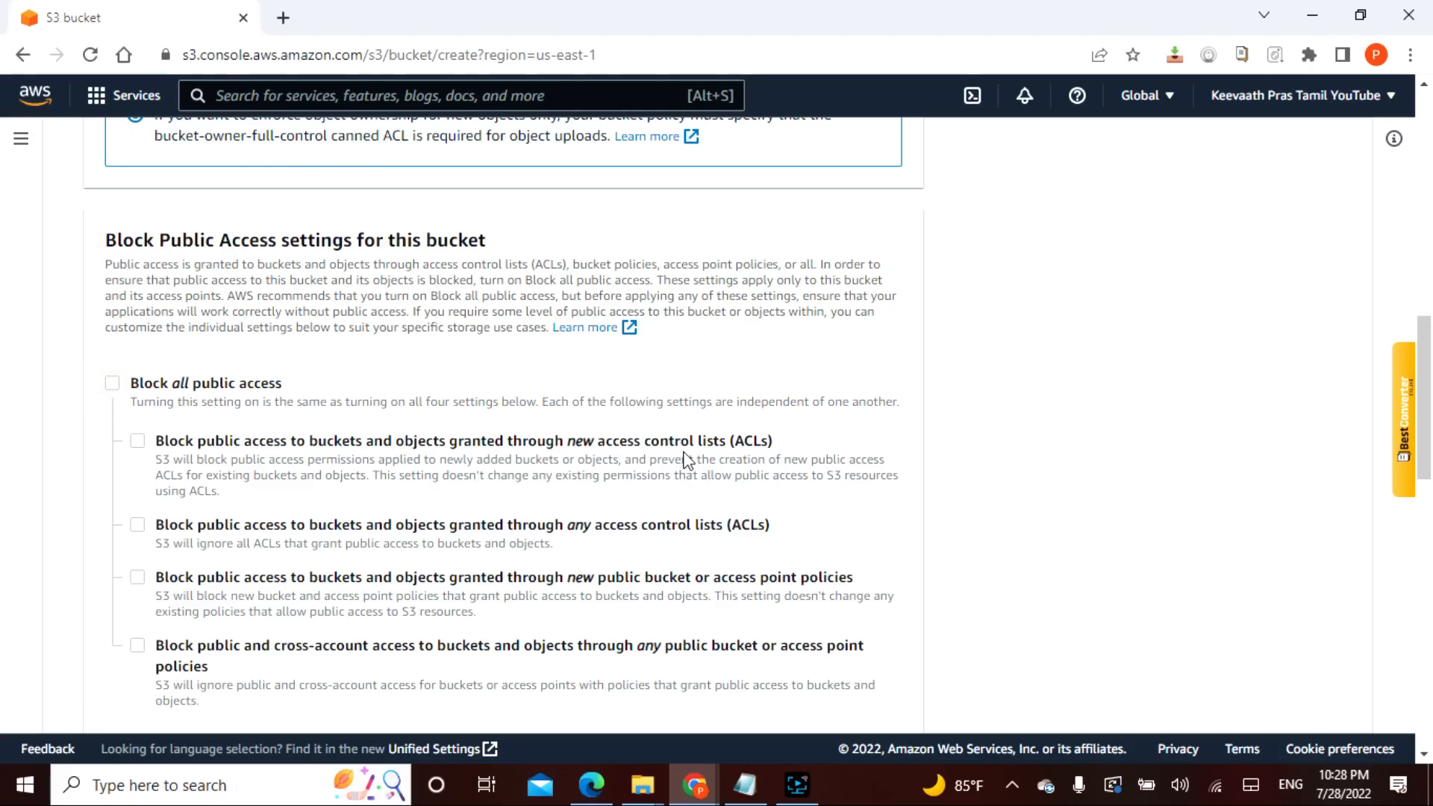
pyautogui.scroll(-7, 688, 461)
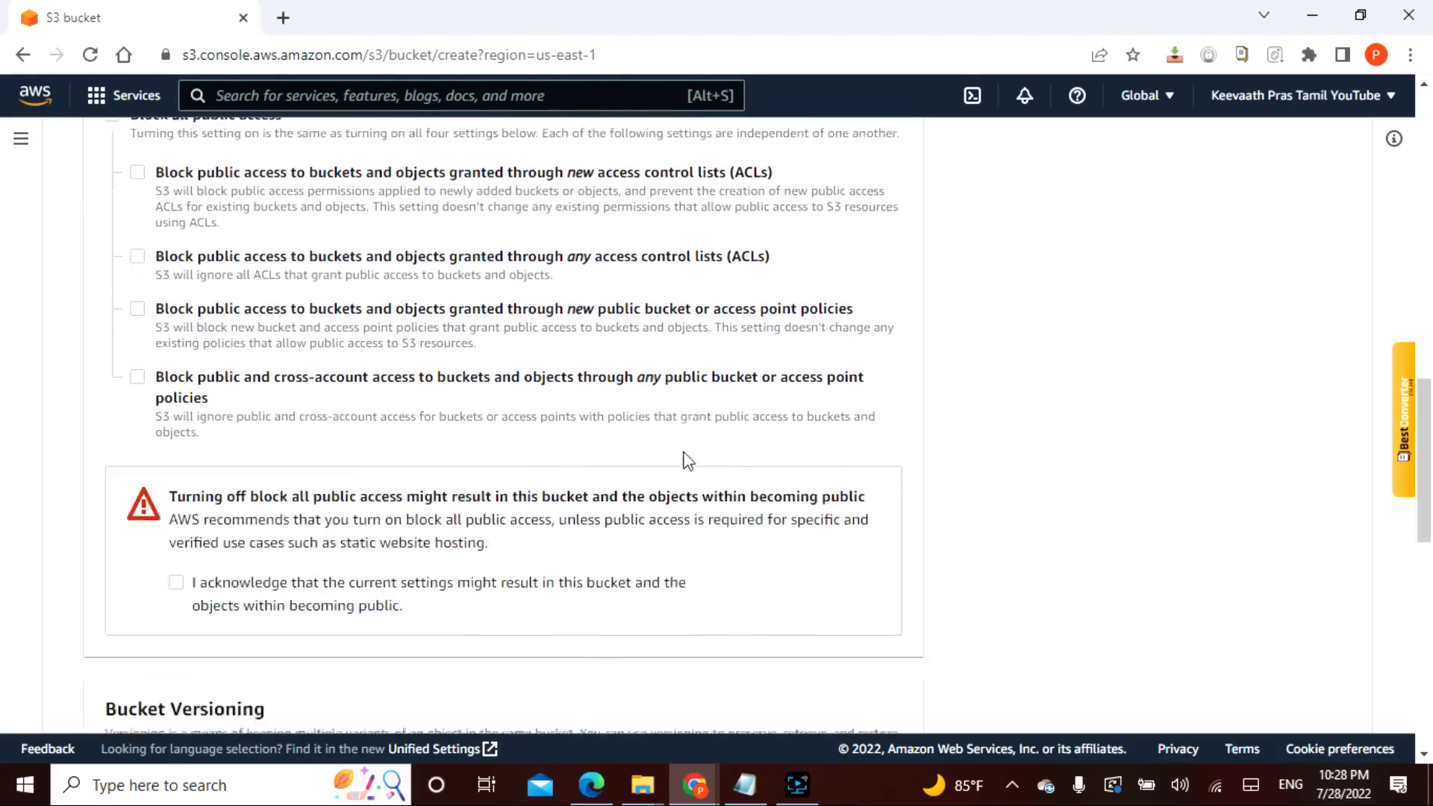
pyautogui.click(176, 327)
pyautogui.scroll(-5, 672, 457)
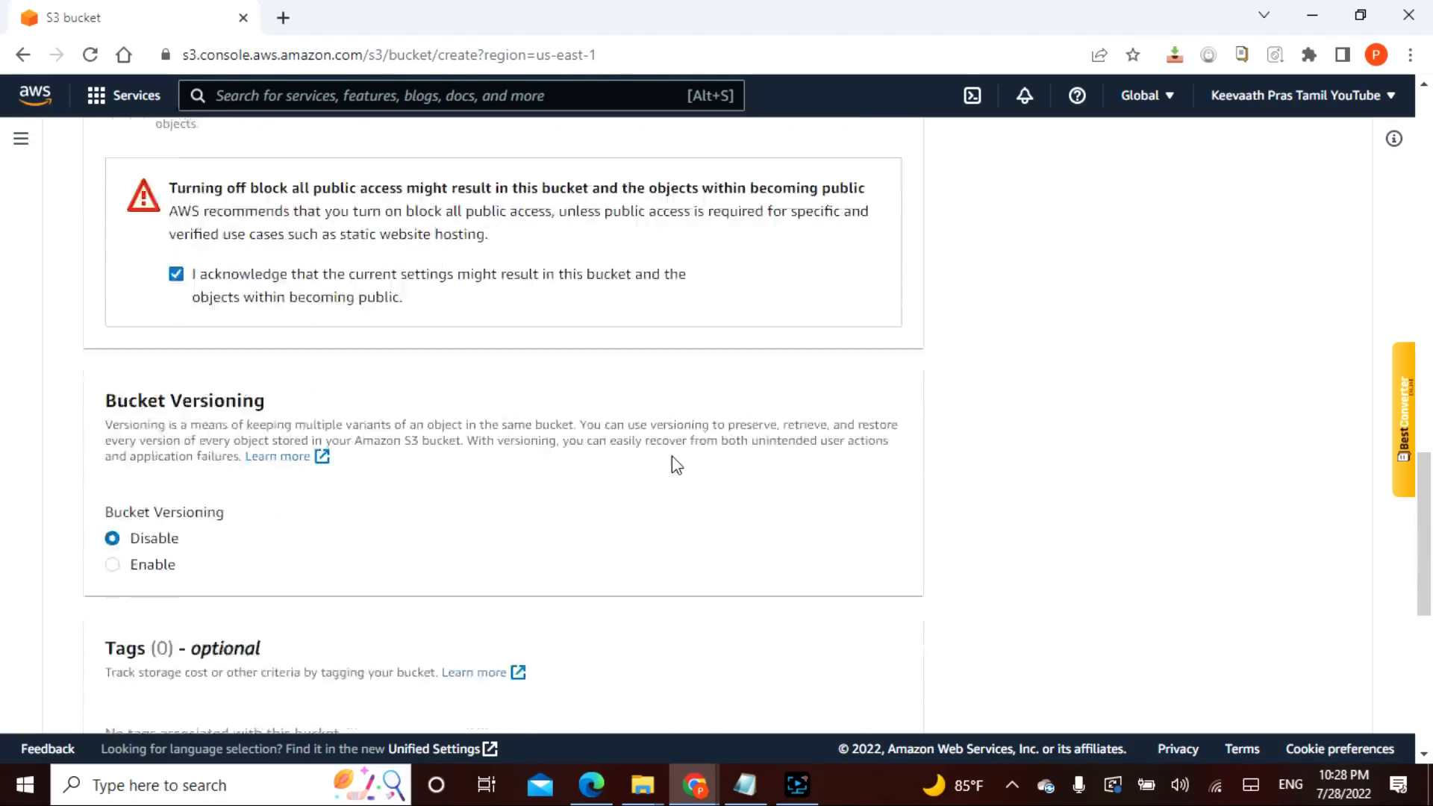
pyautogui.scroll(-3, 687, 461)
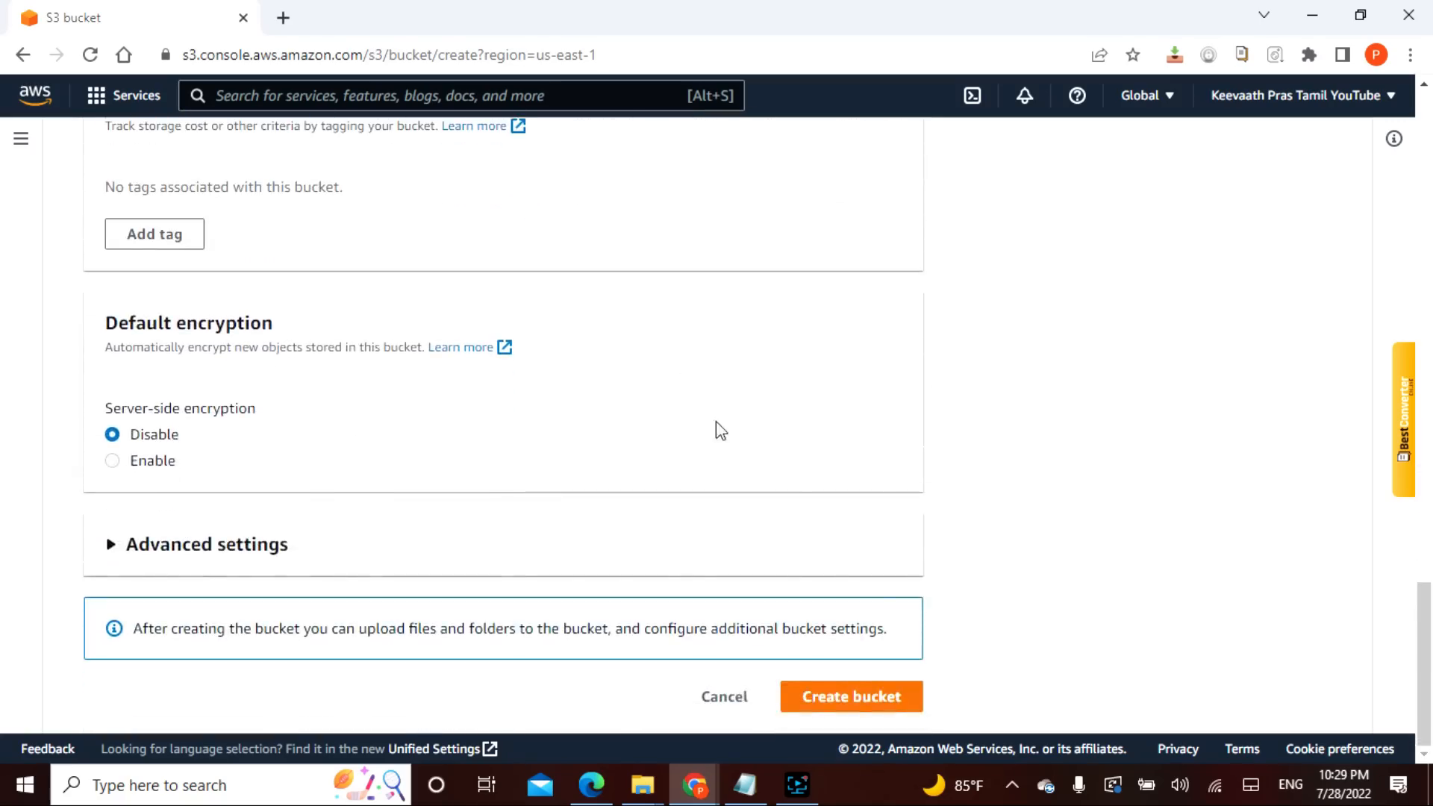
pyautogui.click(866, 697)
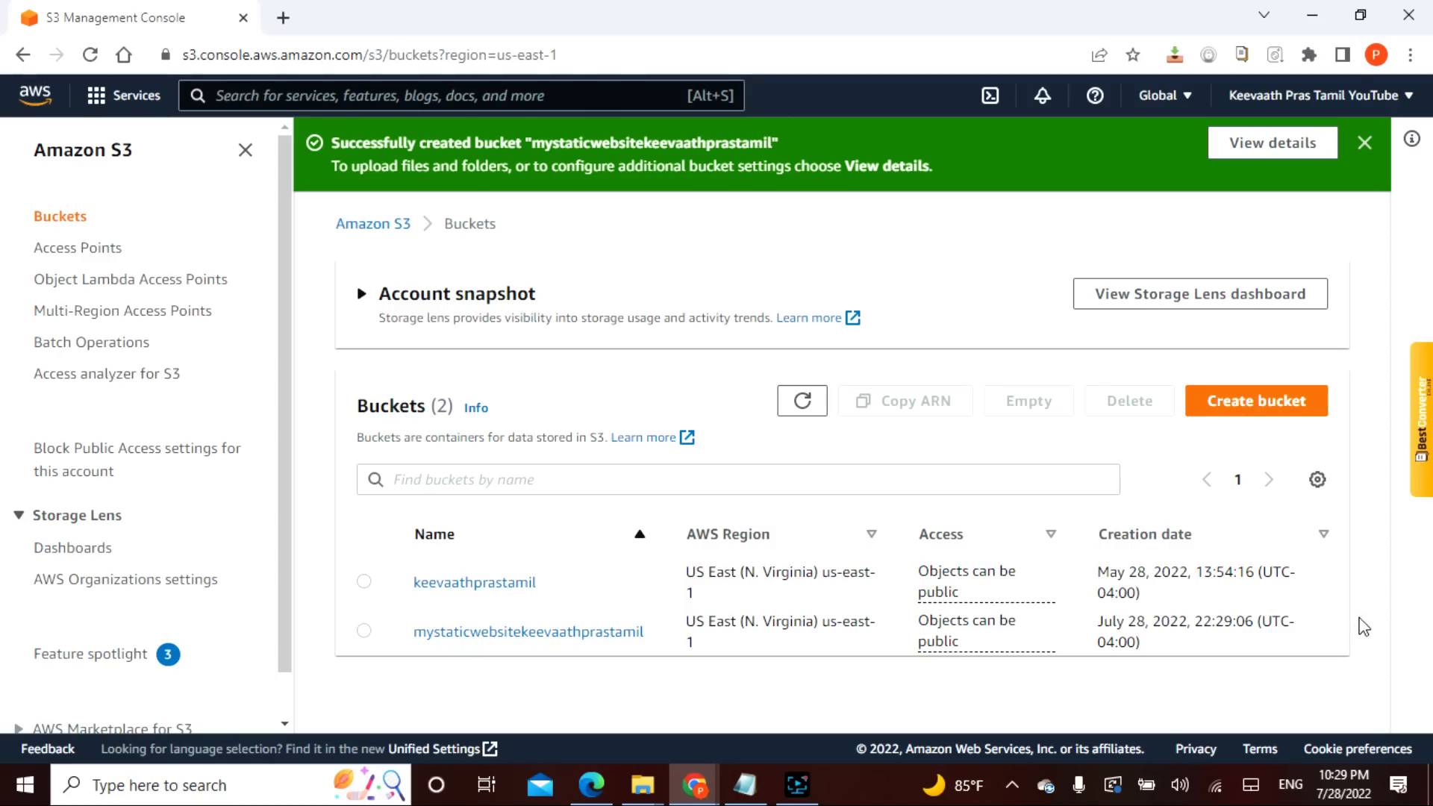
# Open mystaticwebsitekeevaathprastamil's Properties and scroll down to the Static website hosting section
pyautogui.click(461, 638)
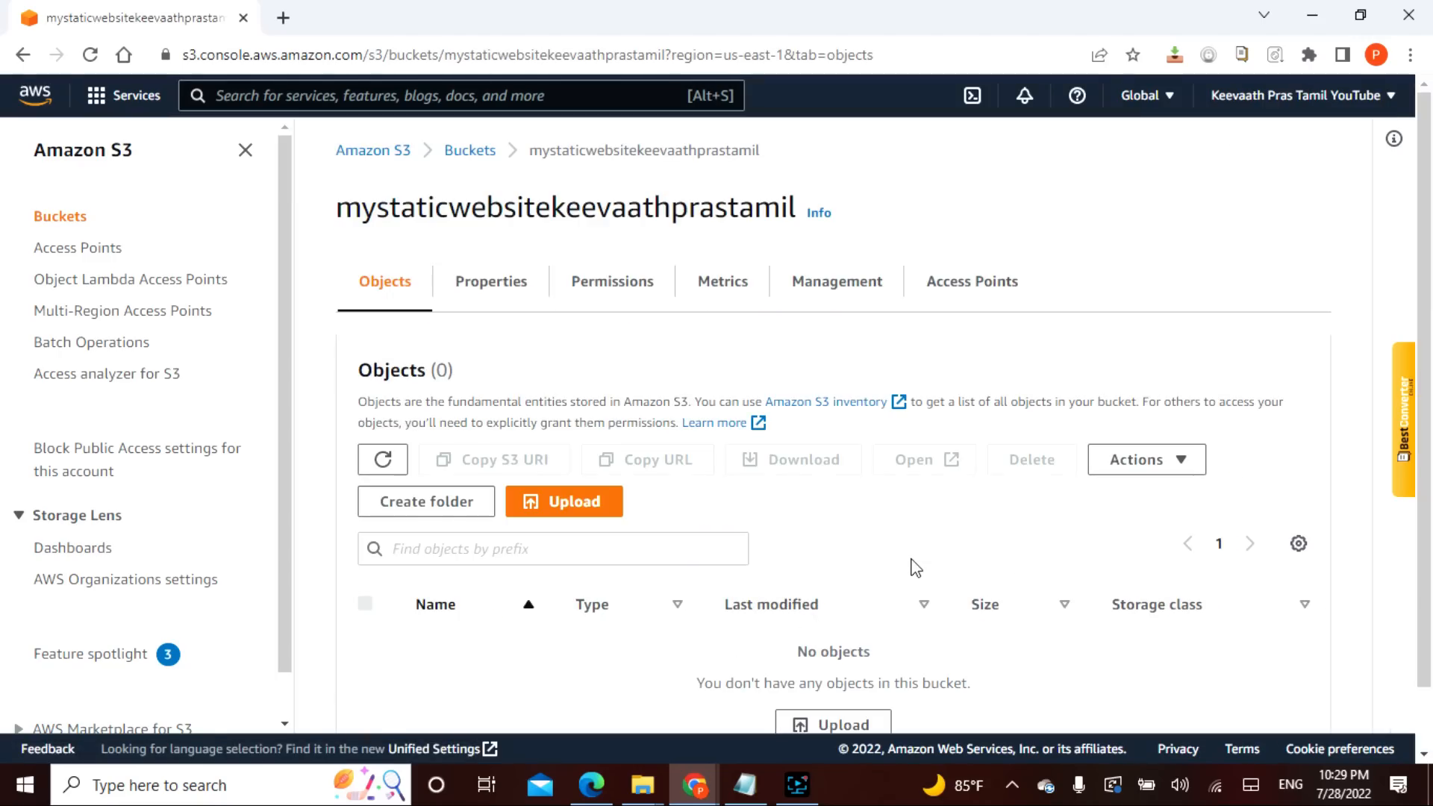
pyautogui.click(486, 291)
pyautogui.scroll(-5, 993, 483)
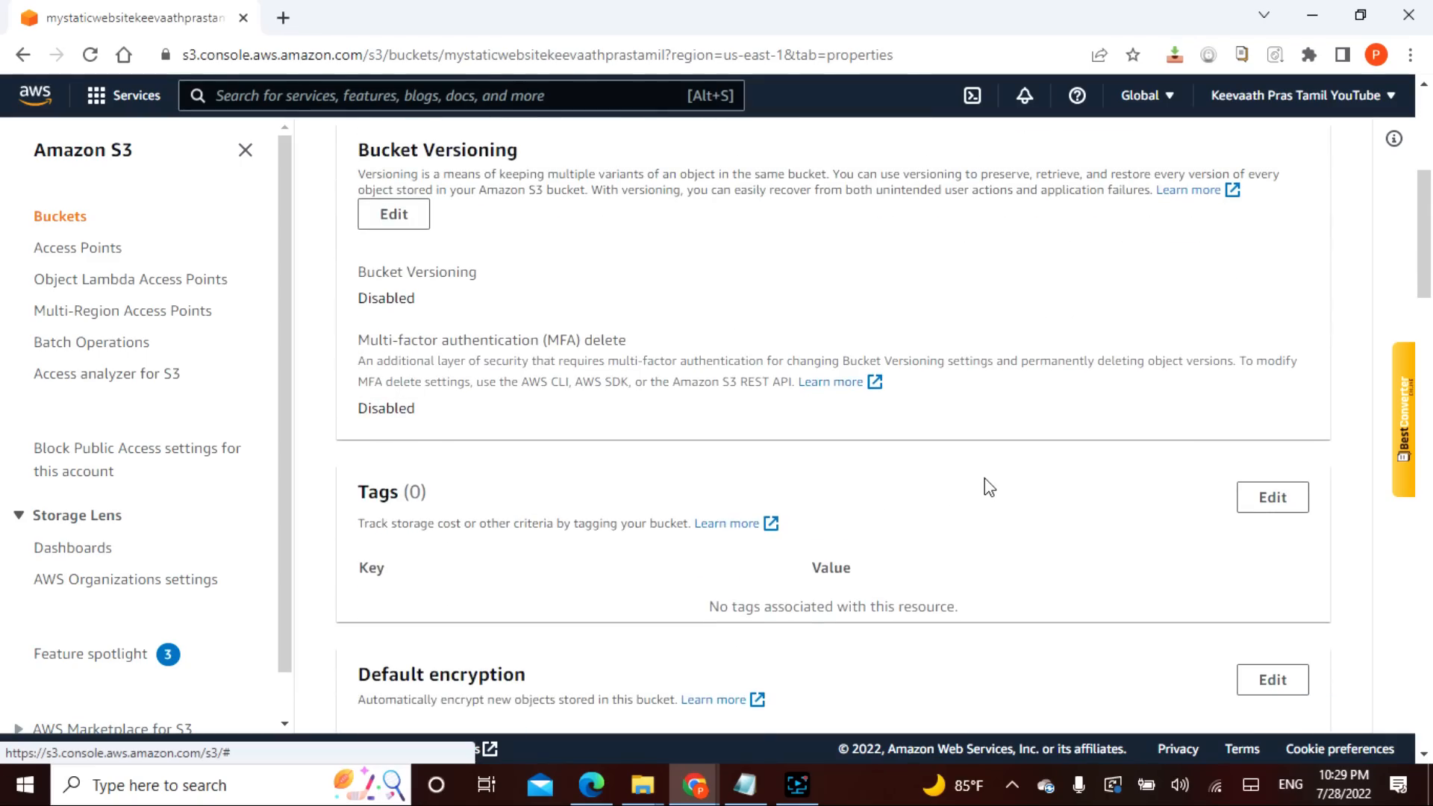
pyautogui.scroll(-5, 986, 480)
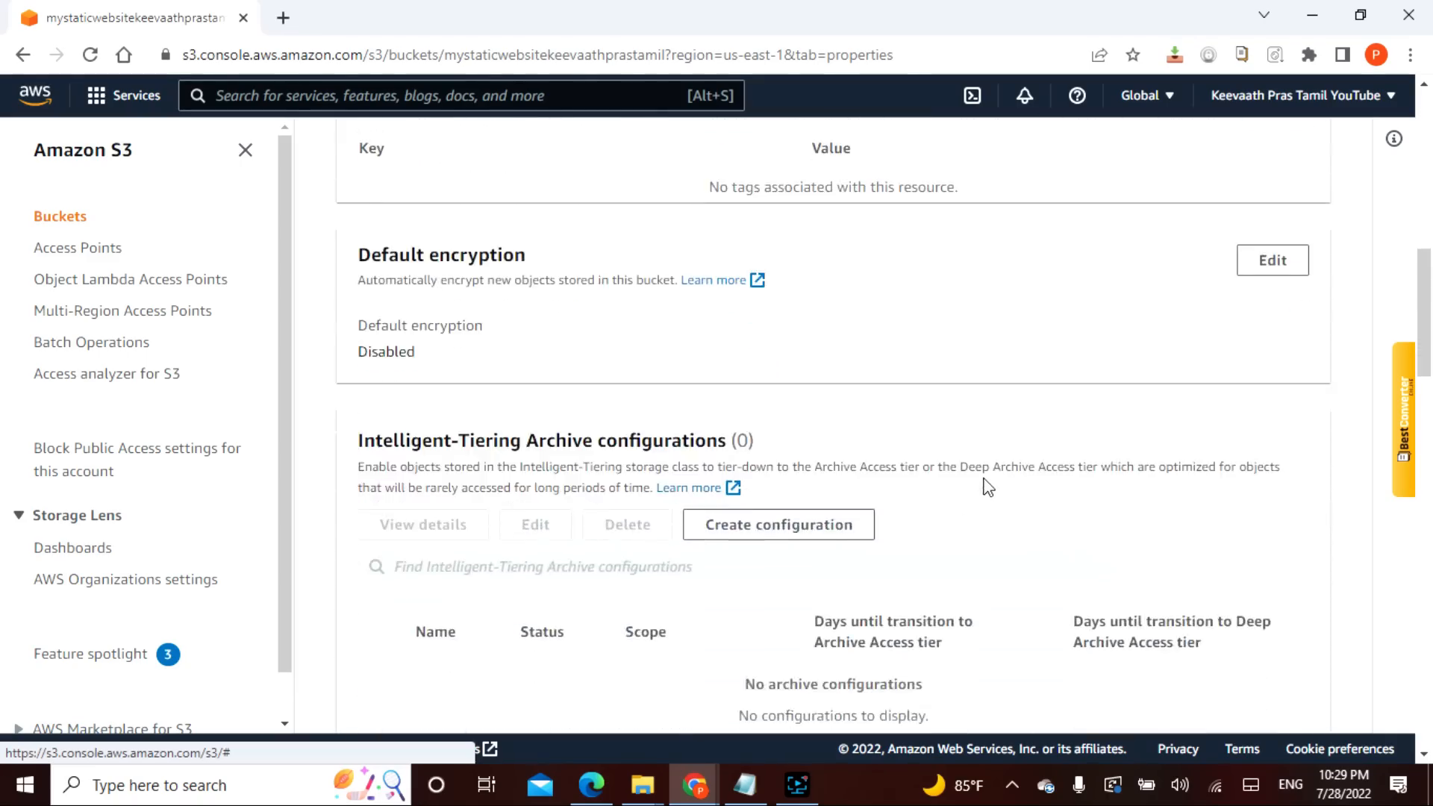
pyautogui.scroll(-3, 989, 487)
pyautogui.scroll(-2, 982, 471)
pyautogui.scroll(-11, 980, 471)
pyautogui.scroll(-7, 979, 470)
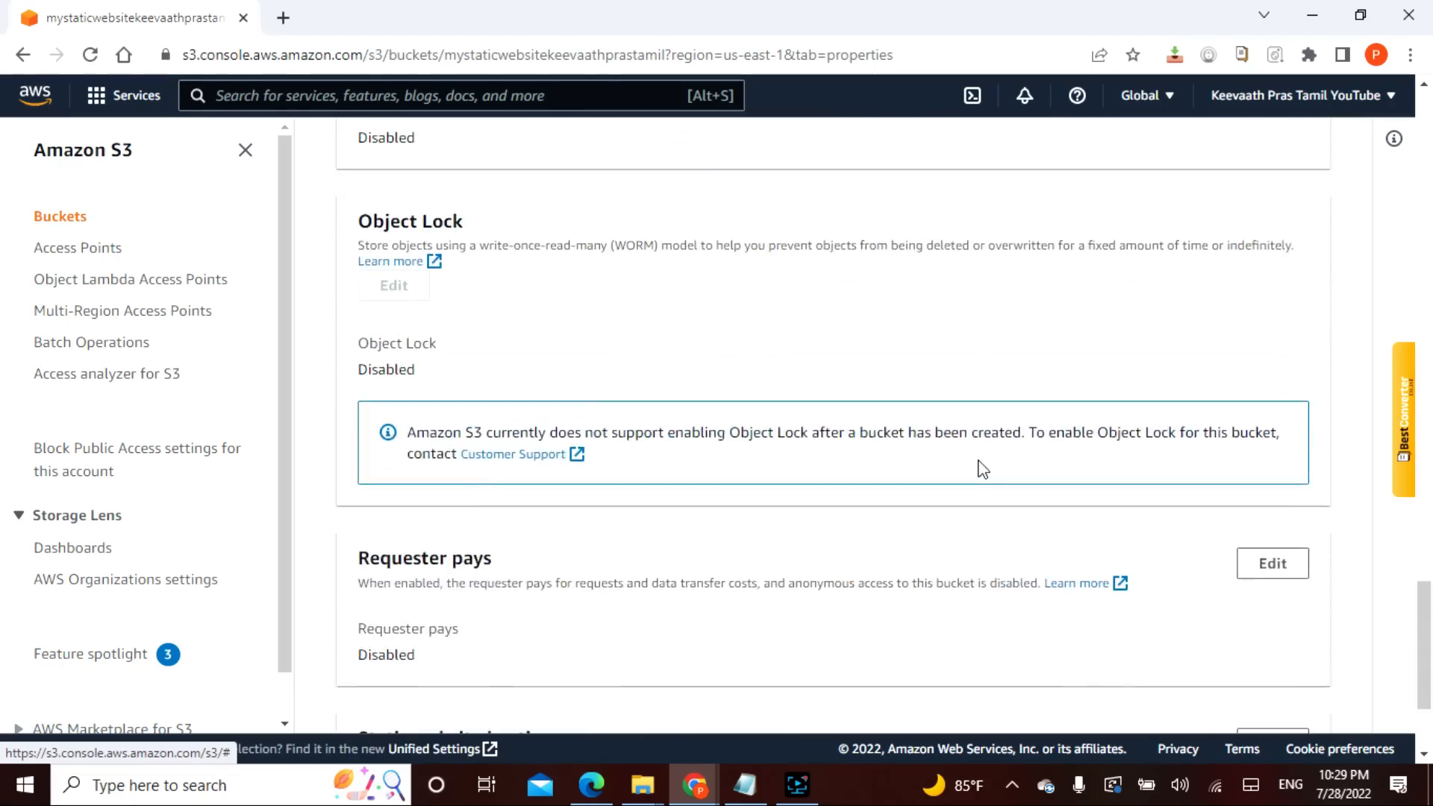
pyautogui.scroll(-3, 982, 469)
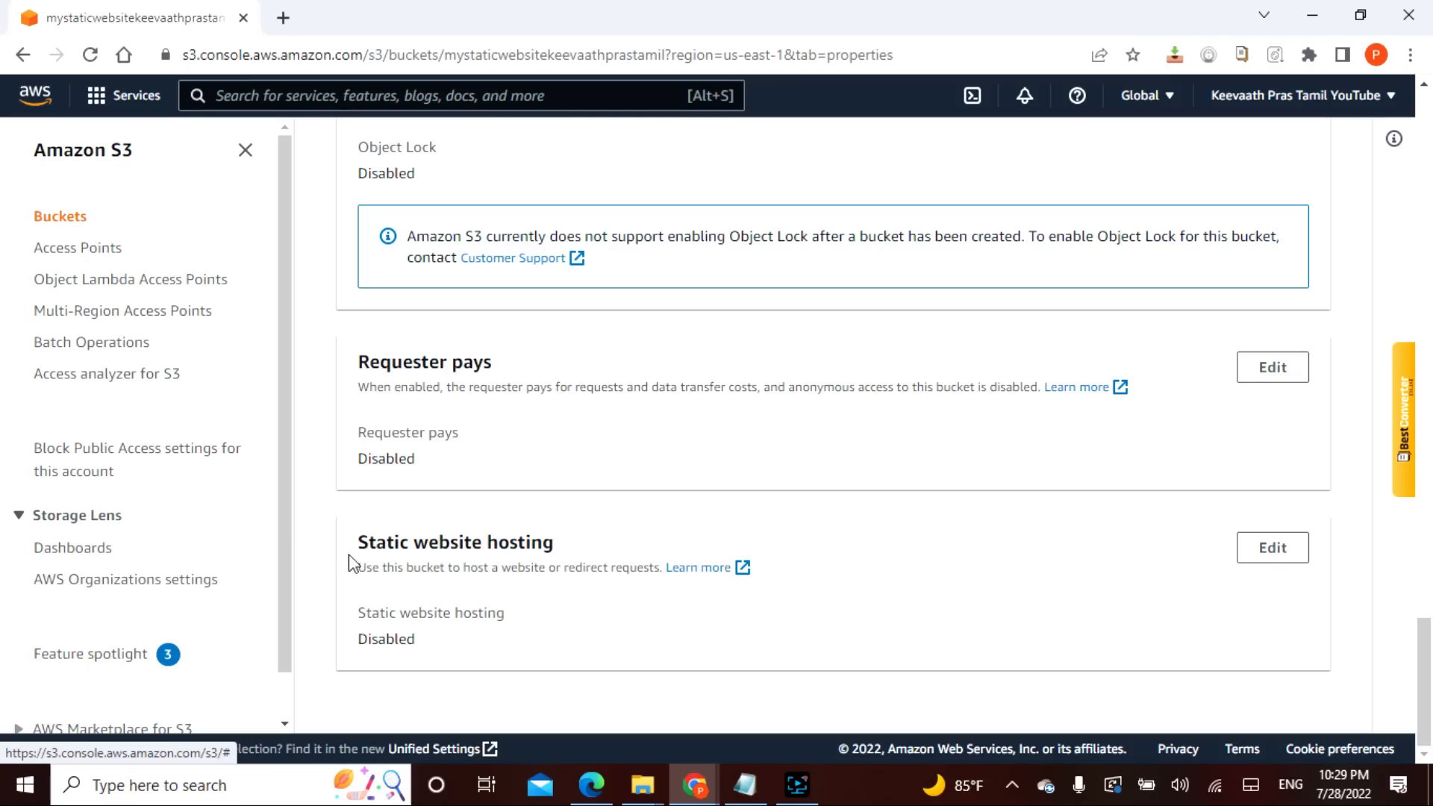
# Enable static website hosting with index.html as index and error.html as error document, and save
pyautogui.click(1278, 549)
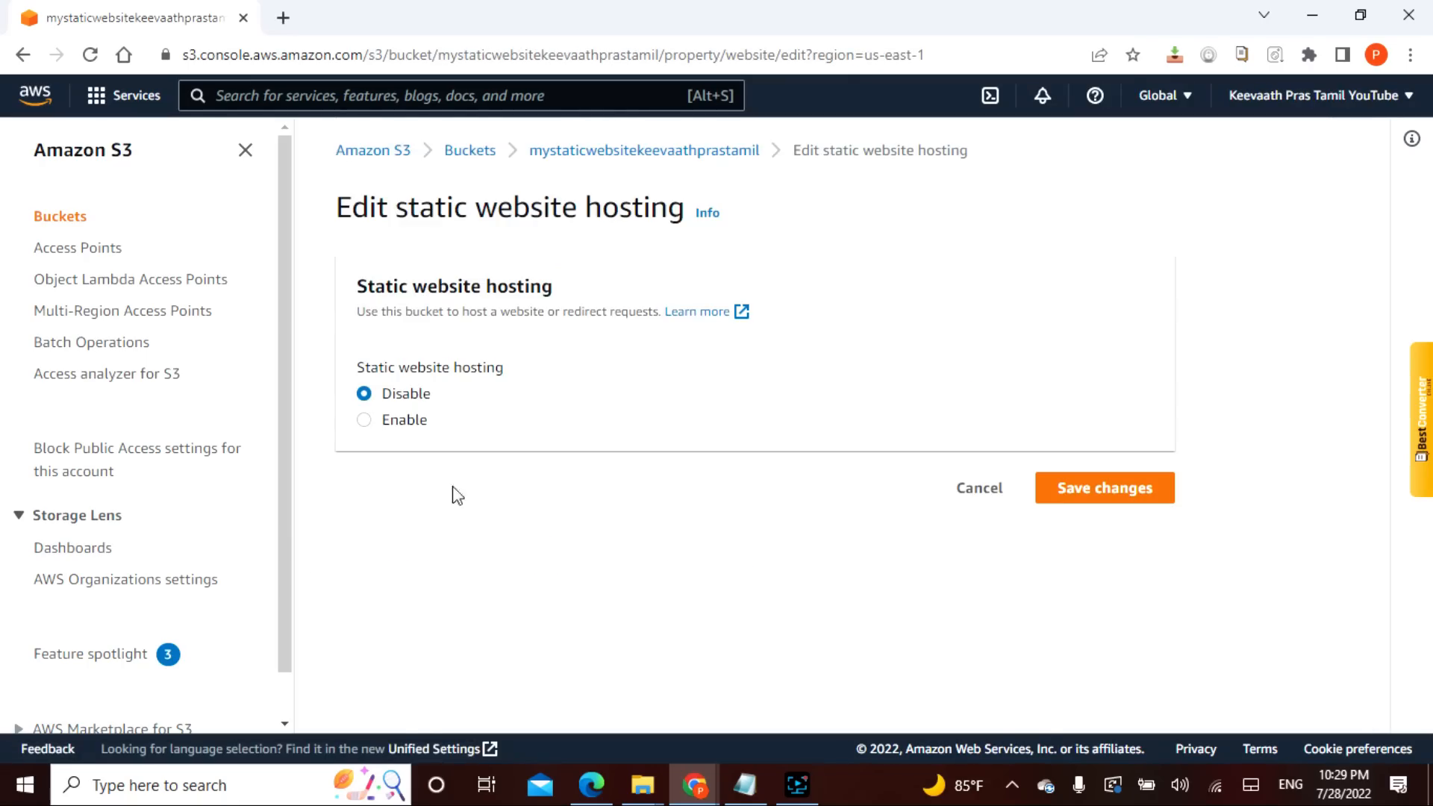
pyautogui.click(364, 420)
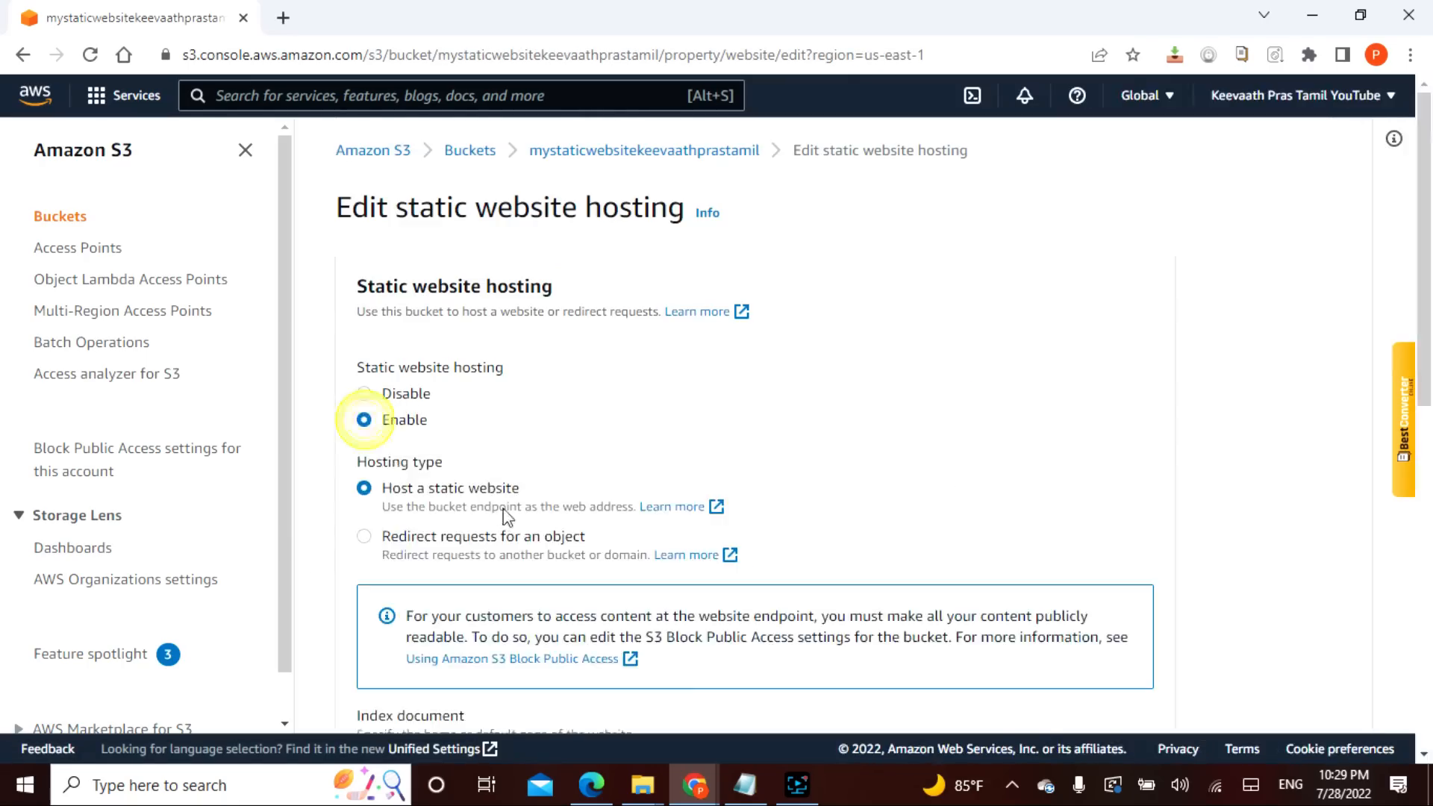
pyautogui.scroll(-4, 965, 440)
pyautogui.scroll(-2, 965, 440)
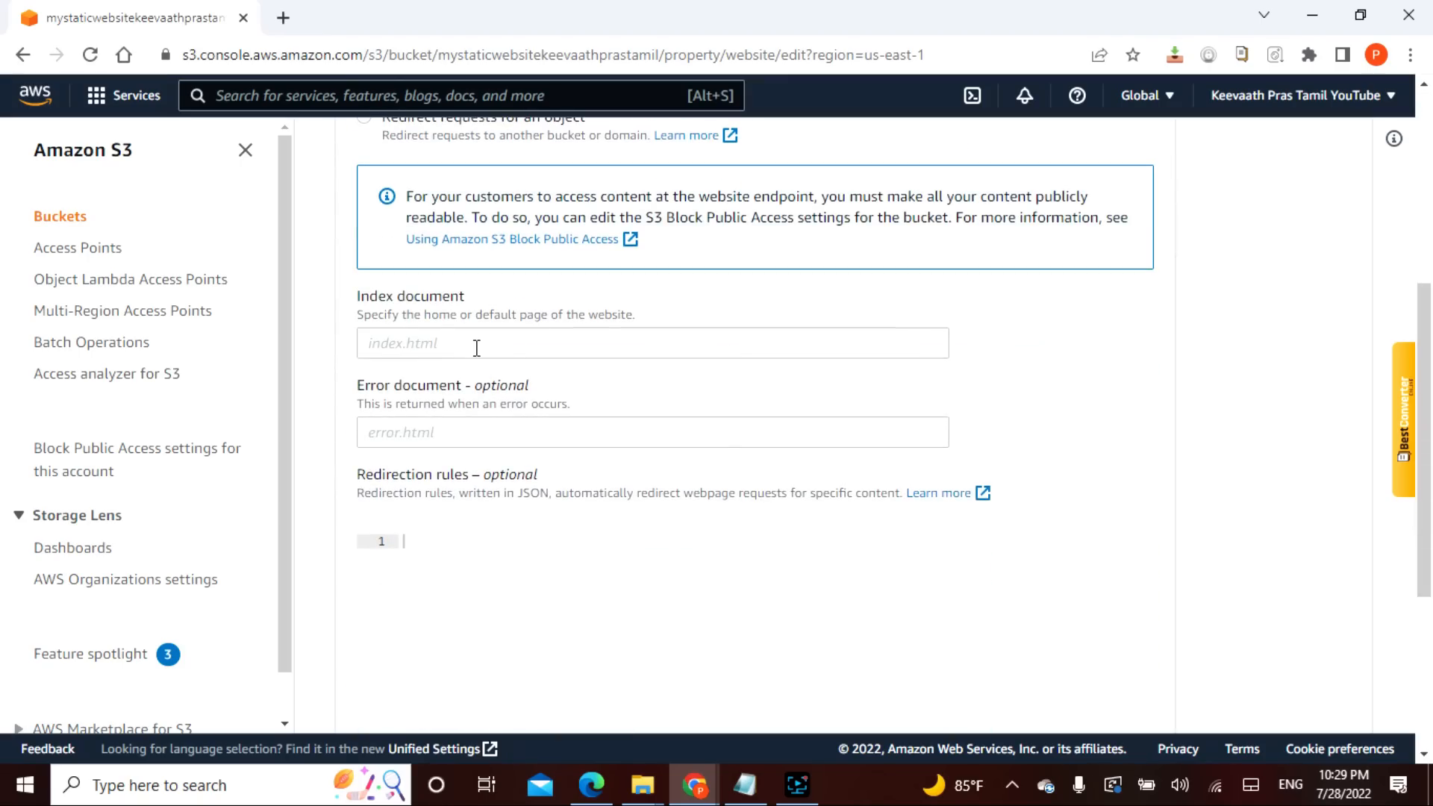
pyautogui.click(476, 348)
pyautogui.write('index')
pyautogui.press('BackSpace')
pyautogui.press('BackSpace')
pyautogui.press('BackSpace')
pyautogui.write('dex.html')
pyautogui.click(482, 424)
pyautogui.write('error.html')
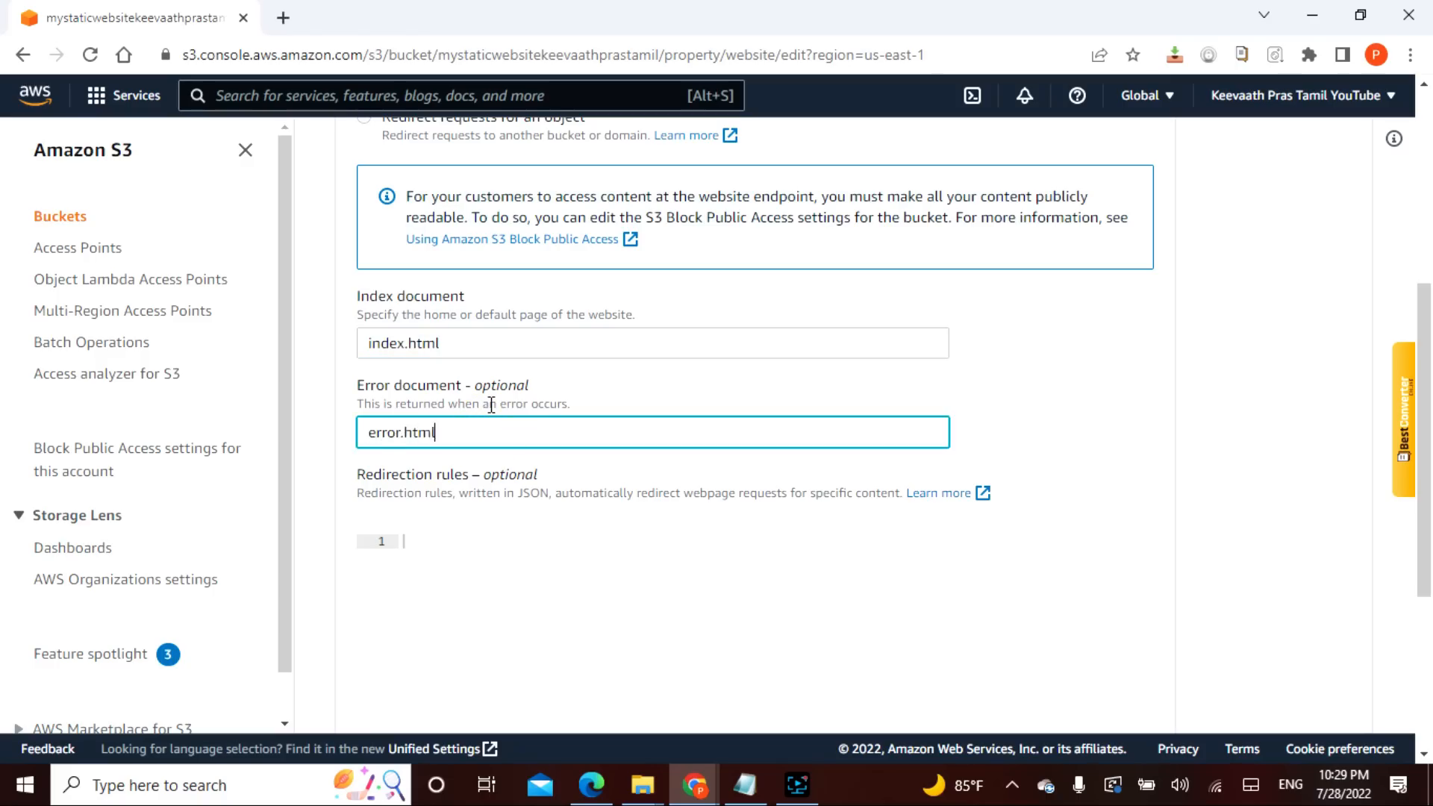
pyautogui.click(1133, 524)
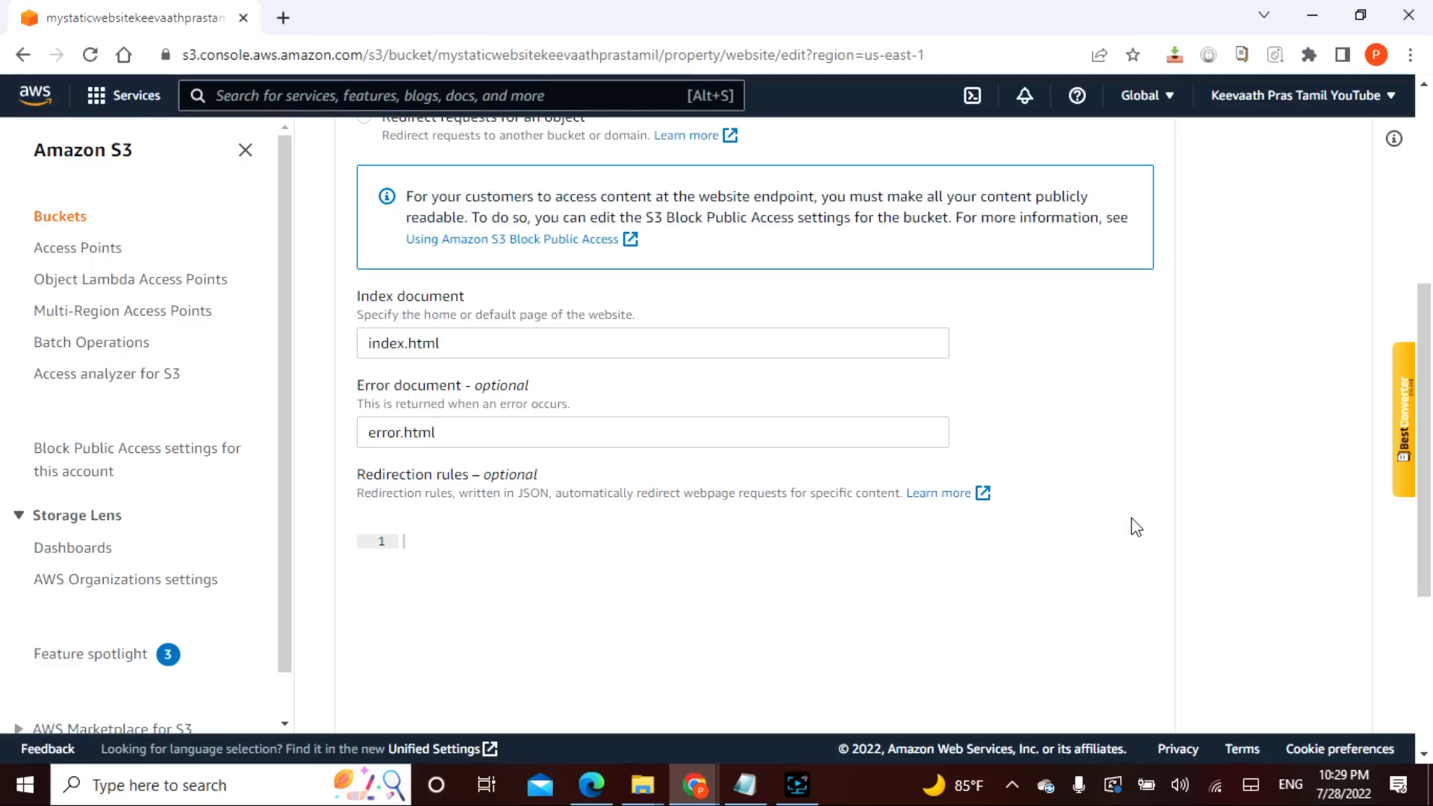
pyautogui.scroll(-5, 1135, 527)
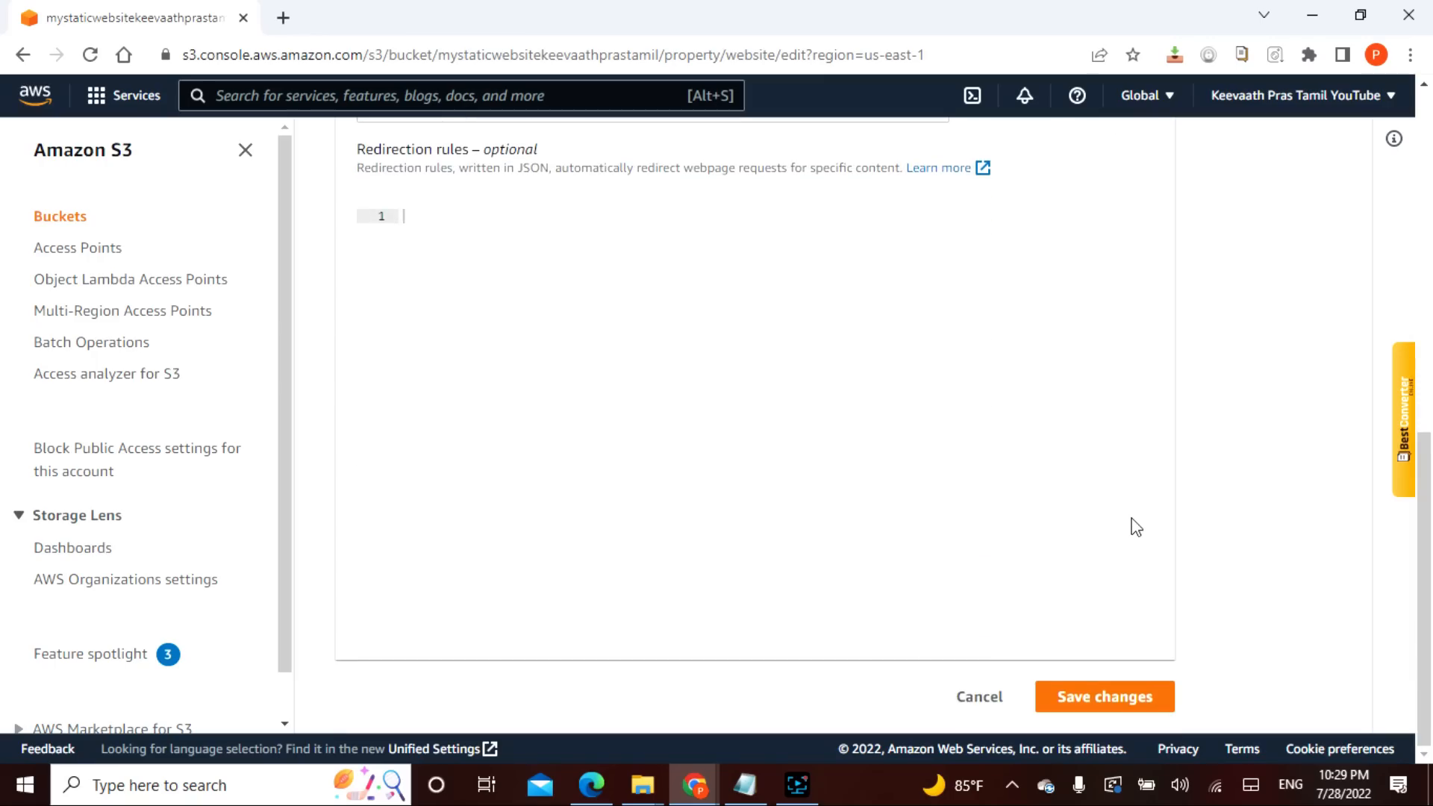
pyautogui.click(1122, 709)
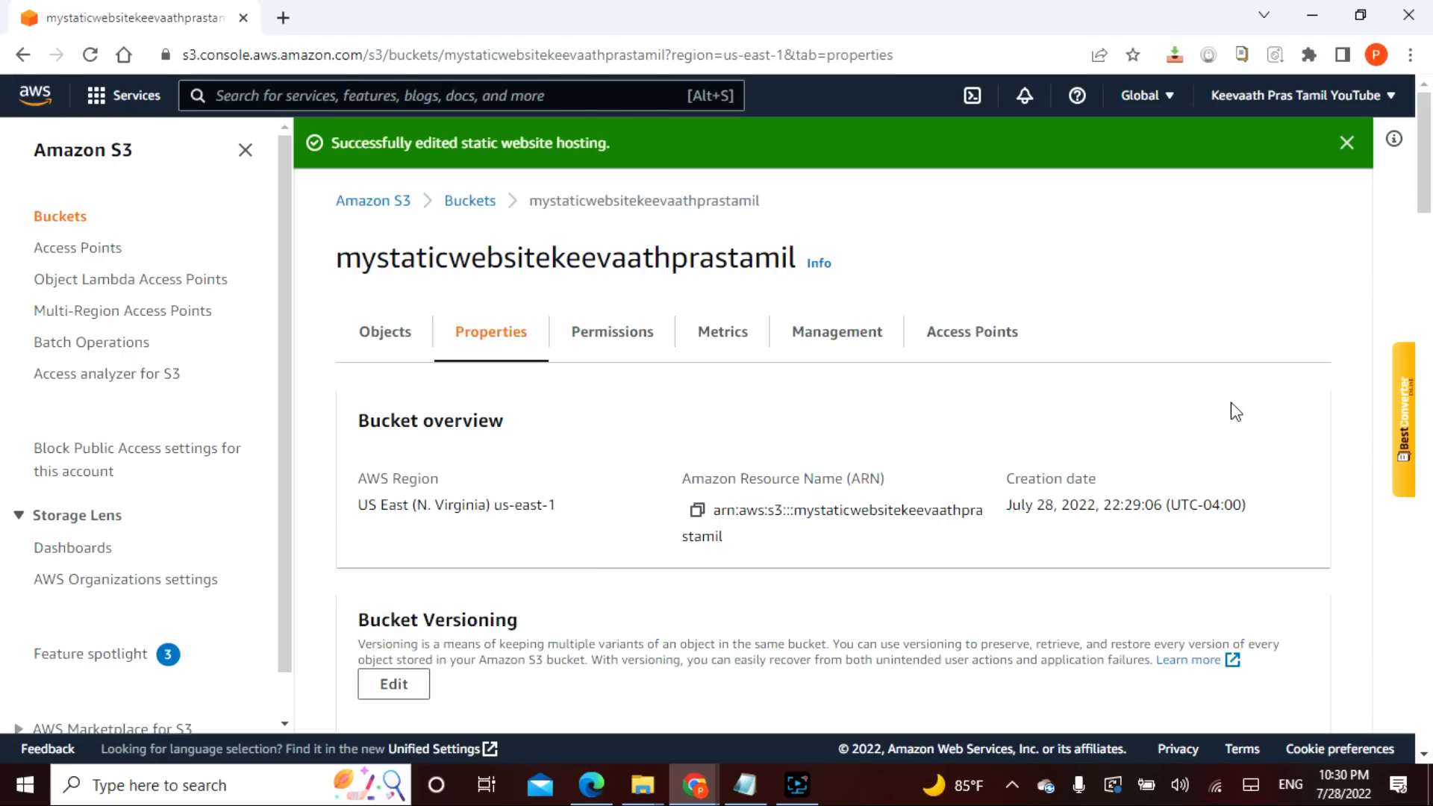
pyautogui.click(220, 788)
# Launch EditPlus, accept the evaluation notice, and create a new HTML page from the template
pyautogui.write('e')
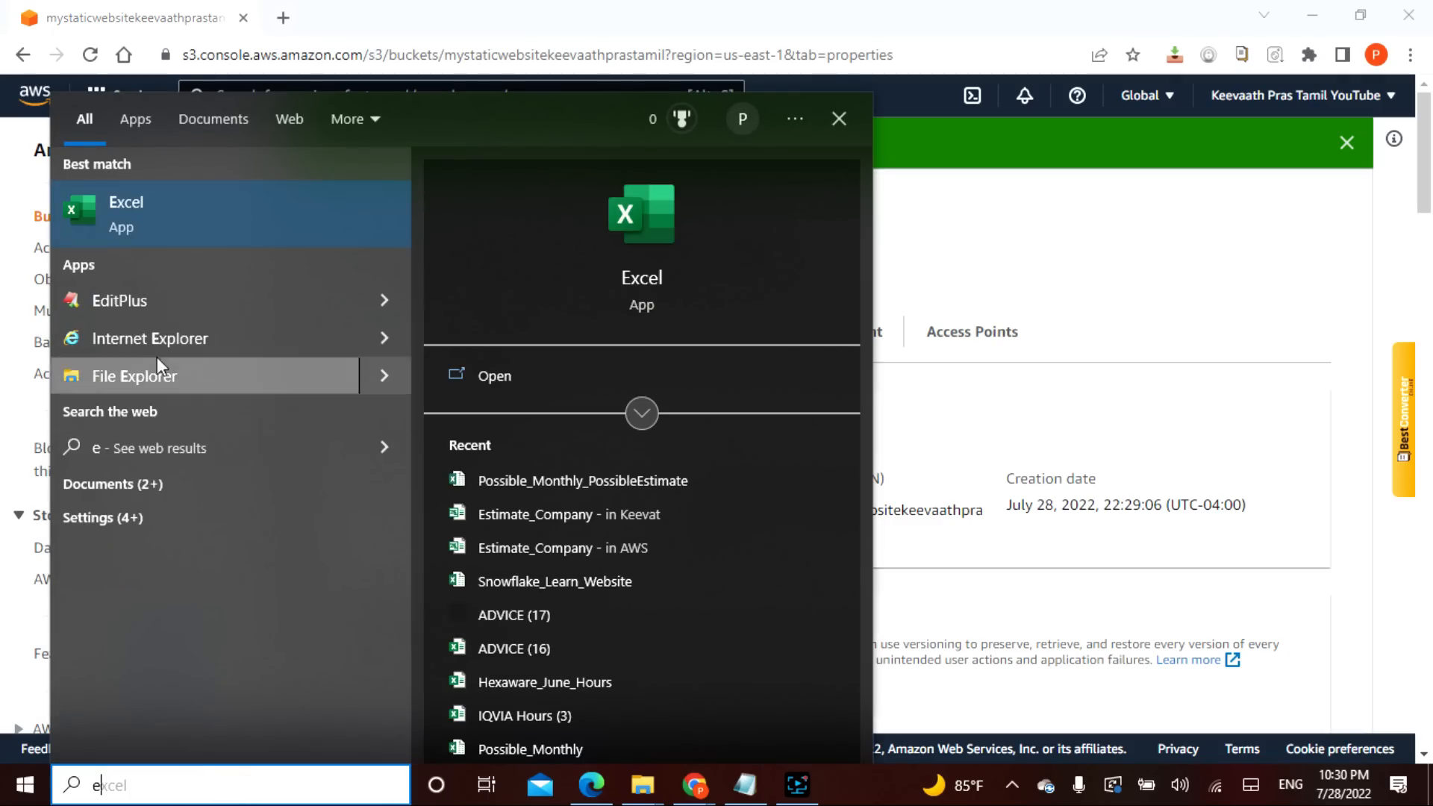
pyautogui.press('Escape')
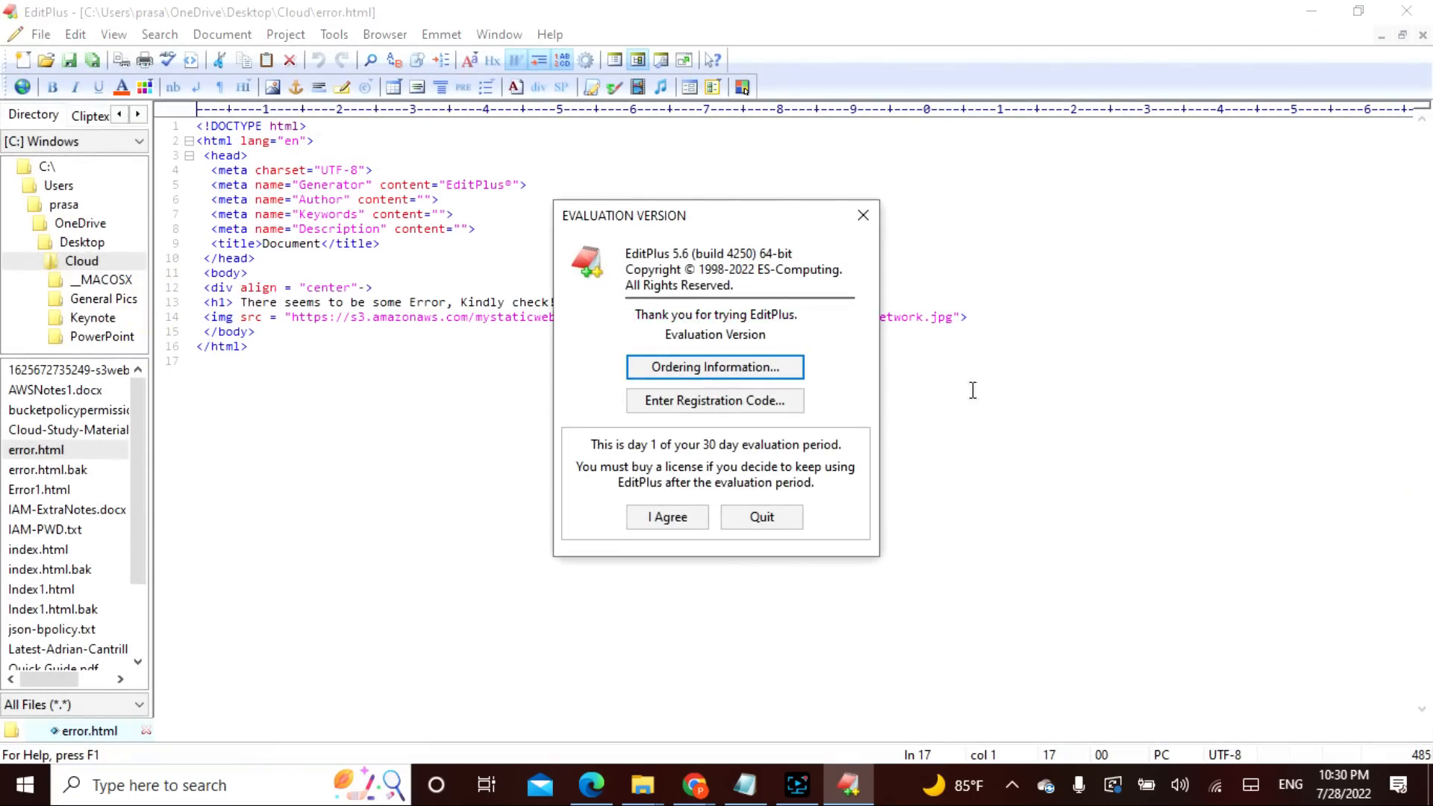
pyautogui.click(675, 516)
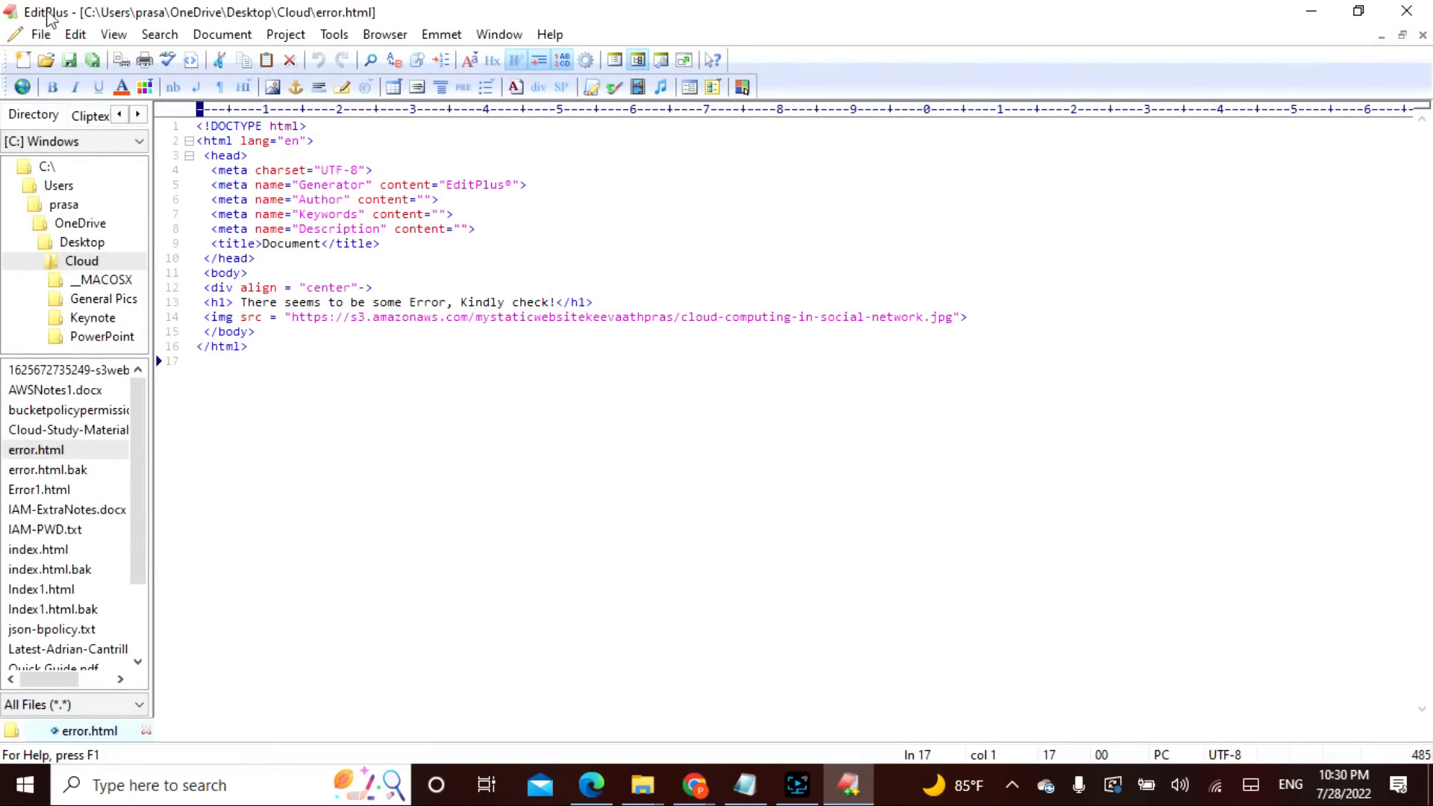
pyautogui.click(41, 35)
pyautogui.moveTo(72, 66)
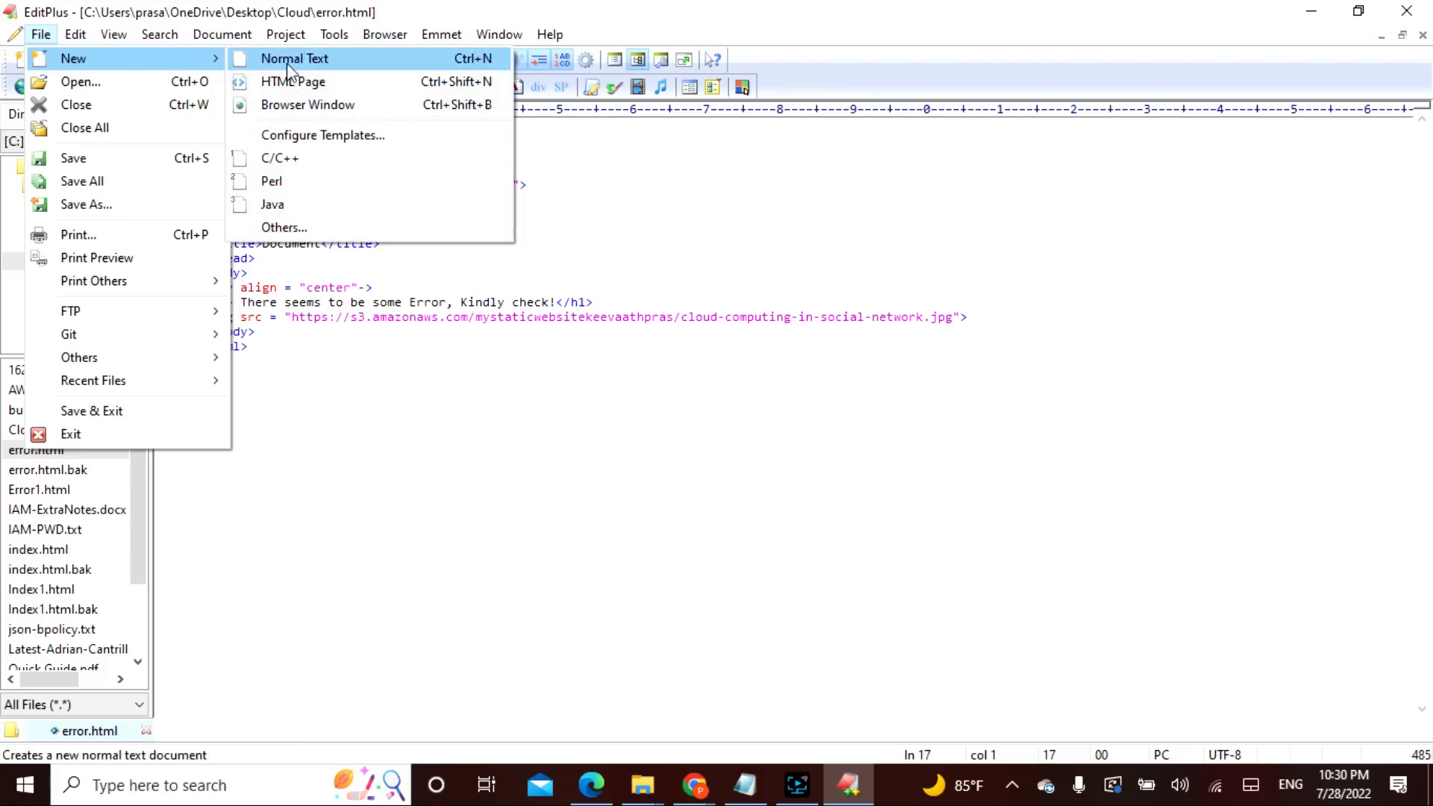
pyautogui.click(292, 80)
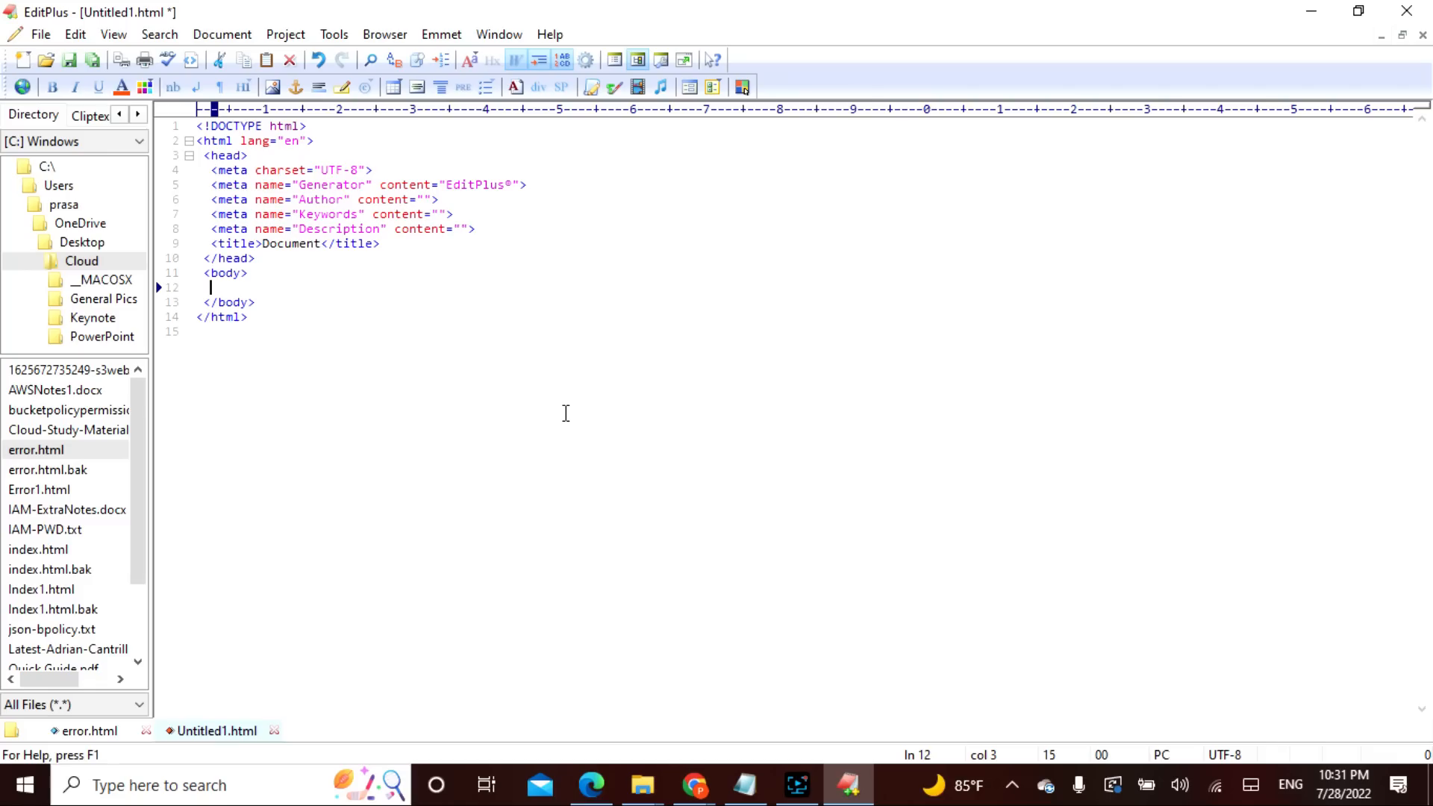
pyautogui.click(57, 732)
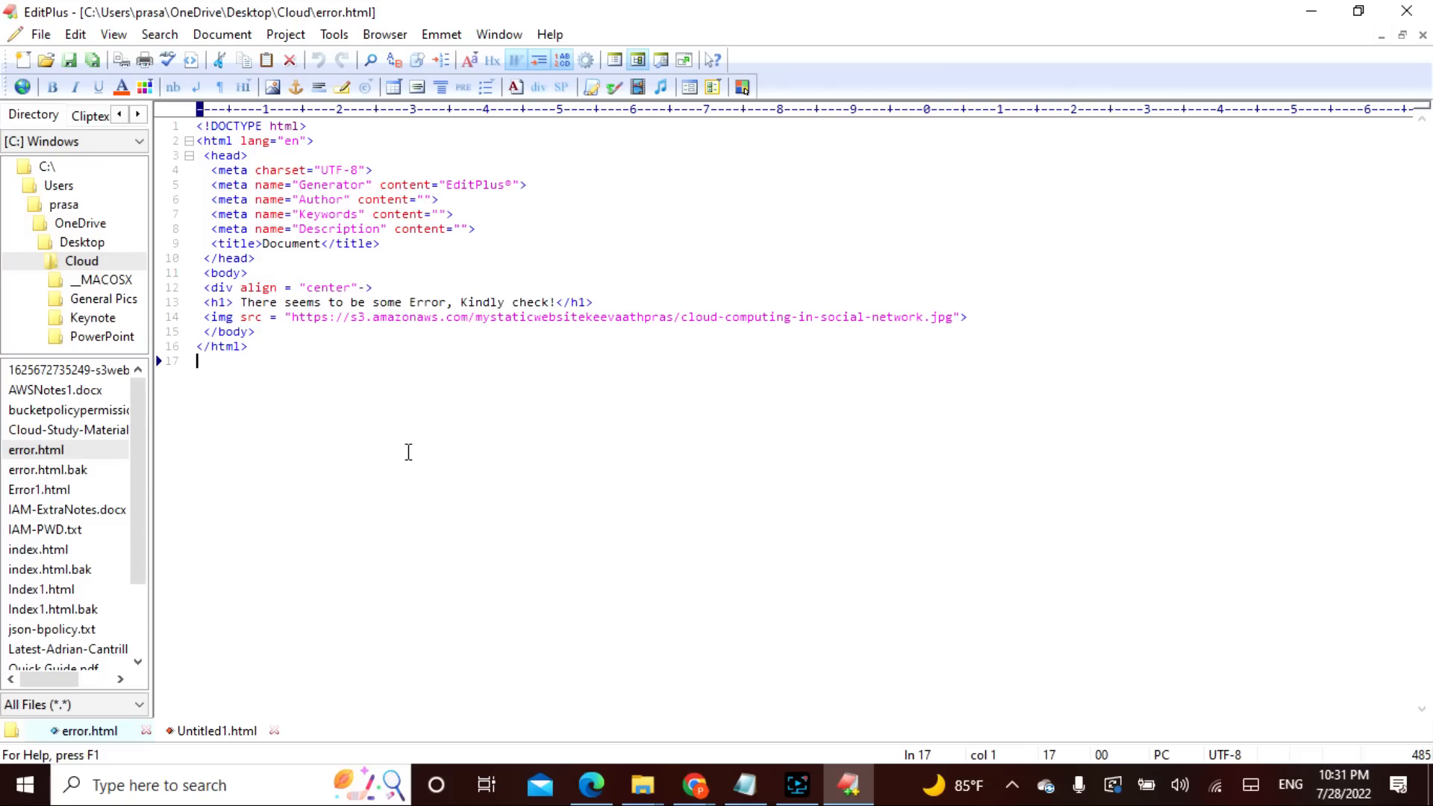
# Insert 'tamil' into error.html's image URL so it names mystaticwebsitekeevaathprastamil
pyautogui.click(675, 316)
pyautogui.write('tamil')
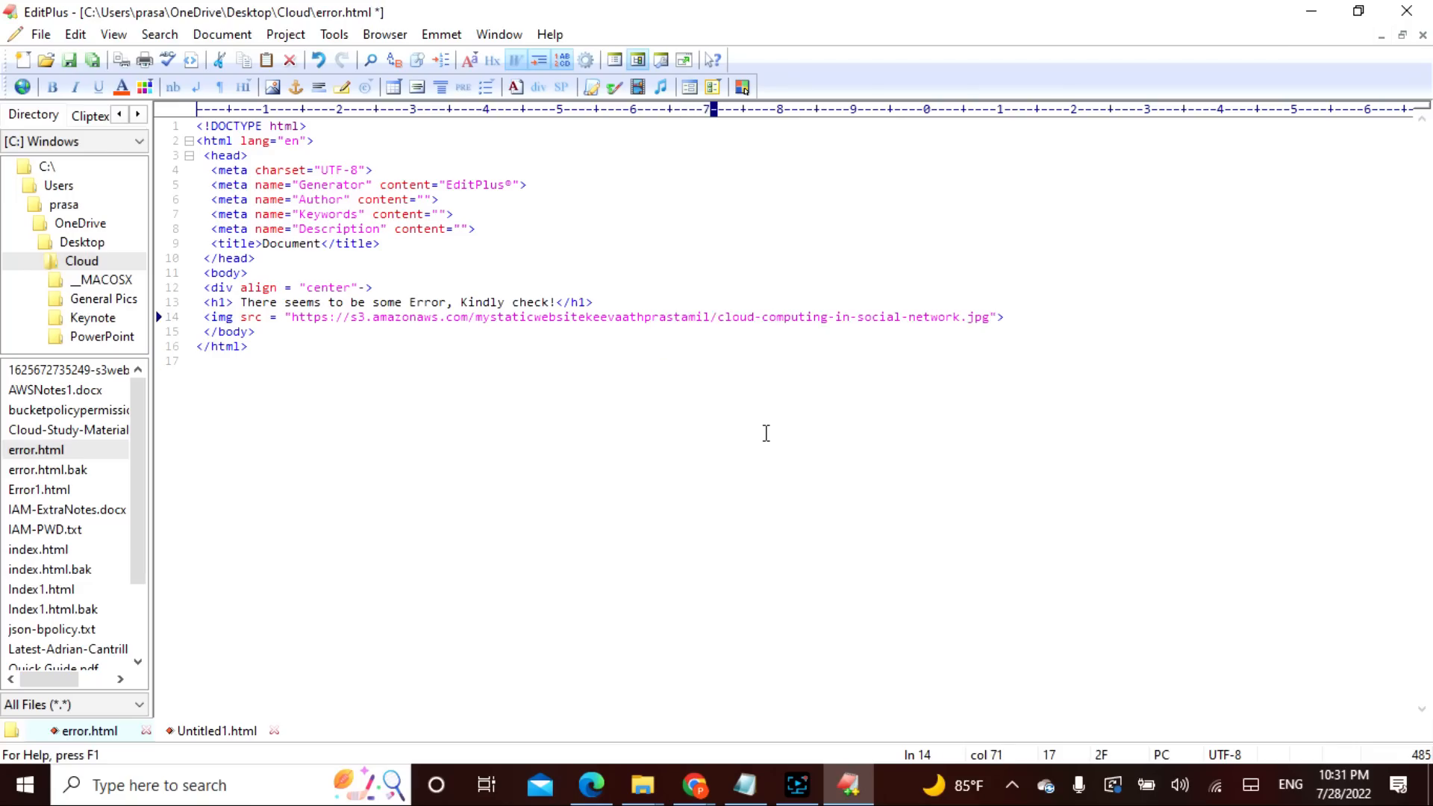
pyautogui.click(766, 433)
# Save error.html over the existing file in the Cloud folder
pyautogui.click(41, 35)
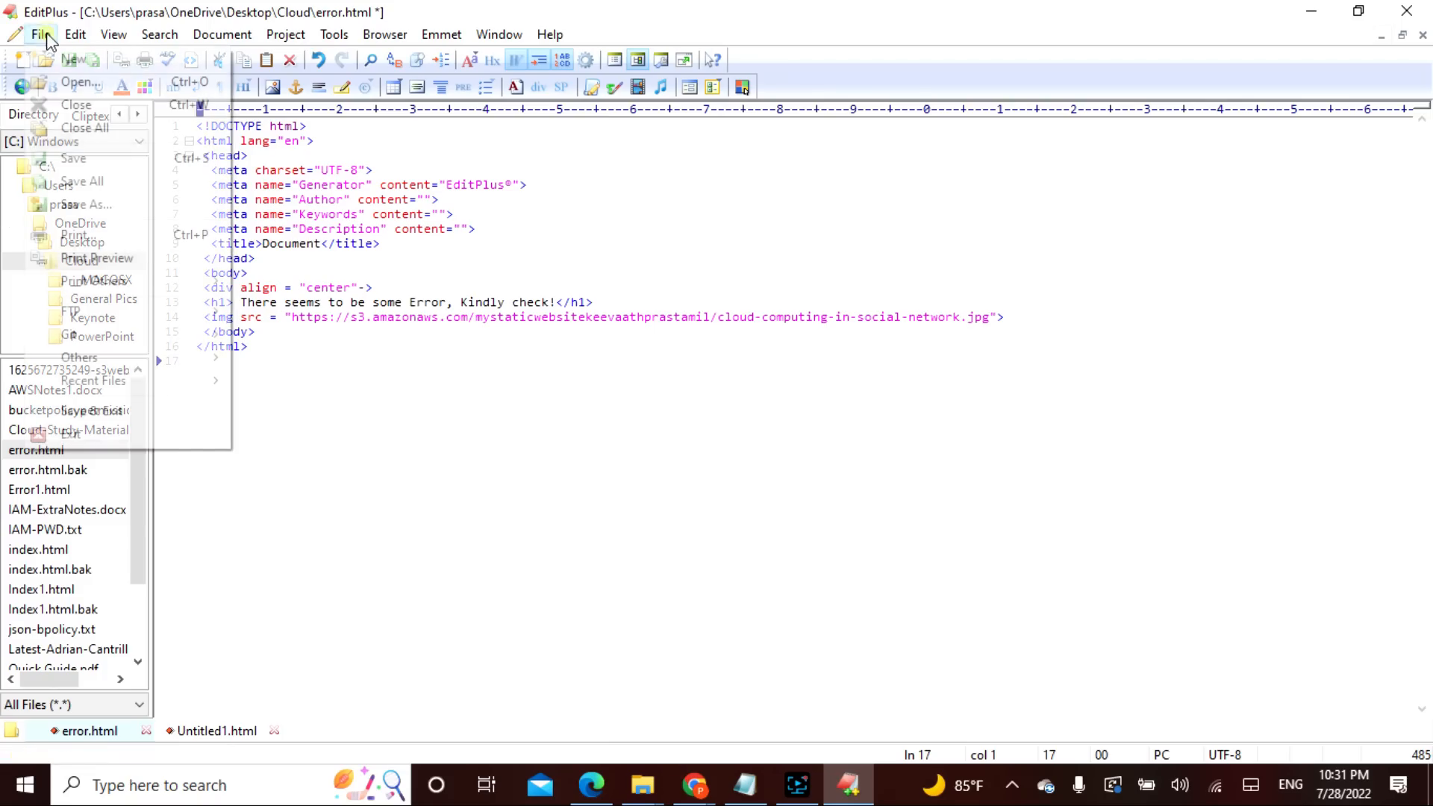
pyautogui.click(112, 204)
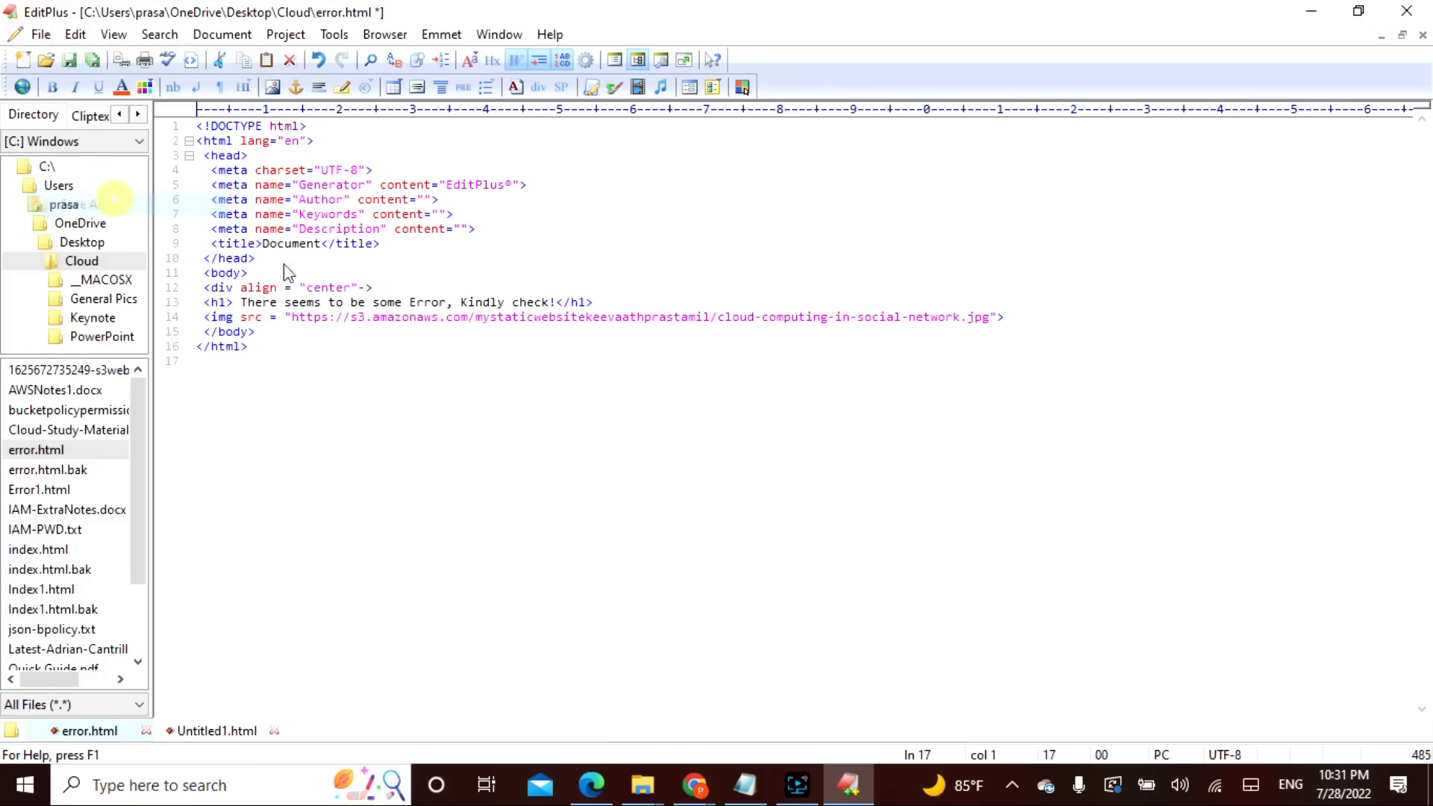
pyautogui.click(615, 358)
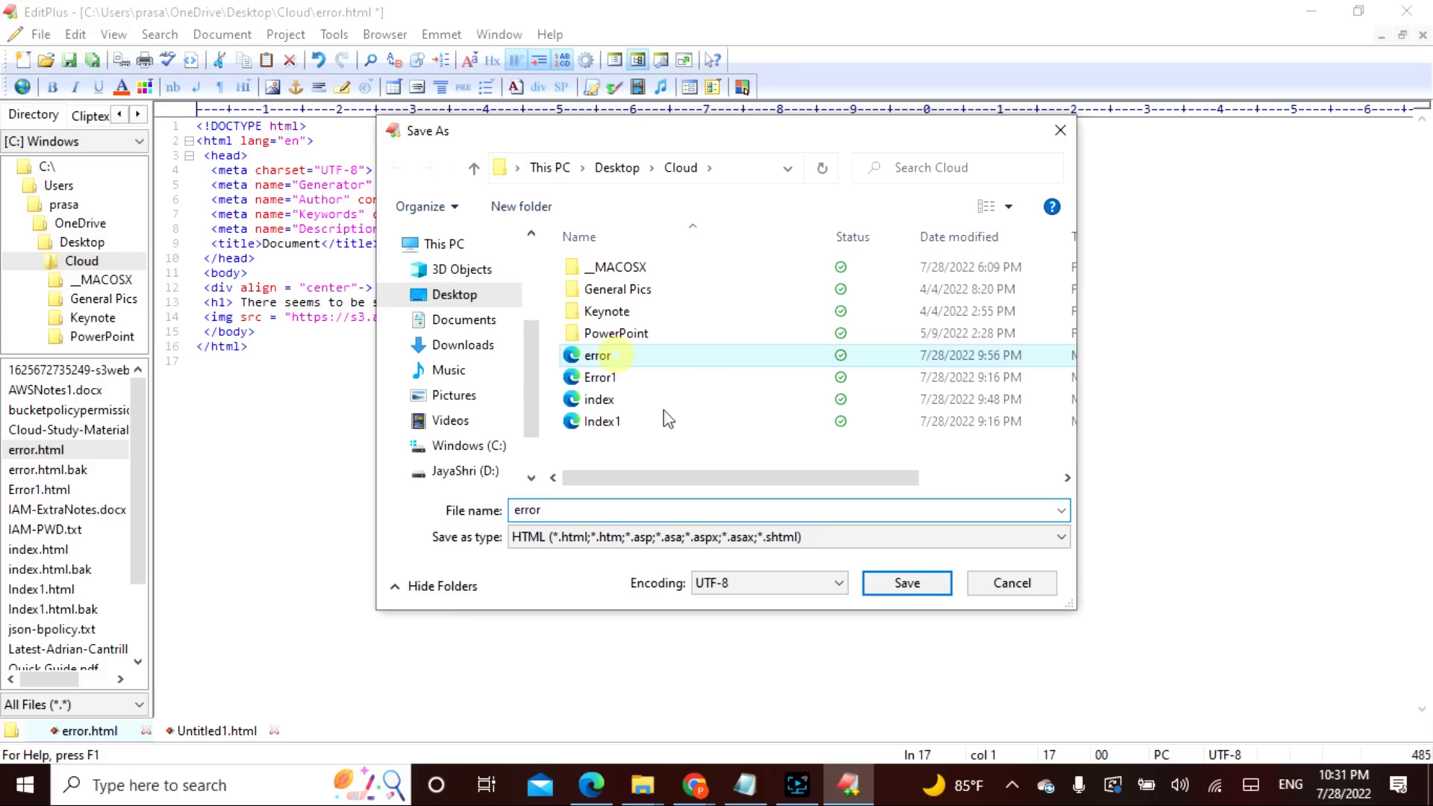
pyautogui.click(900, 589)
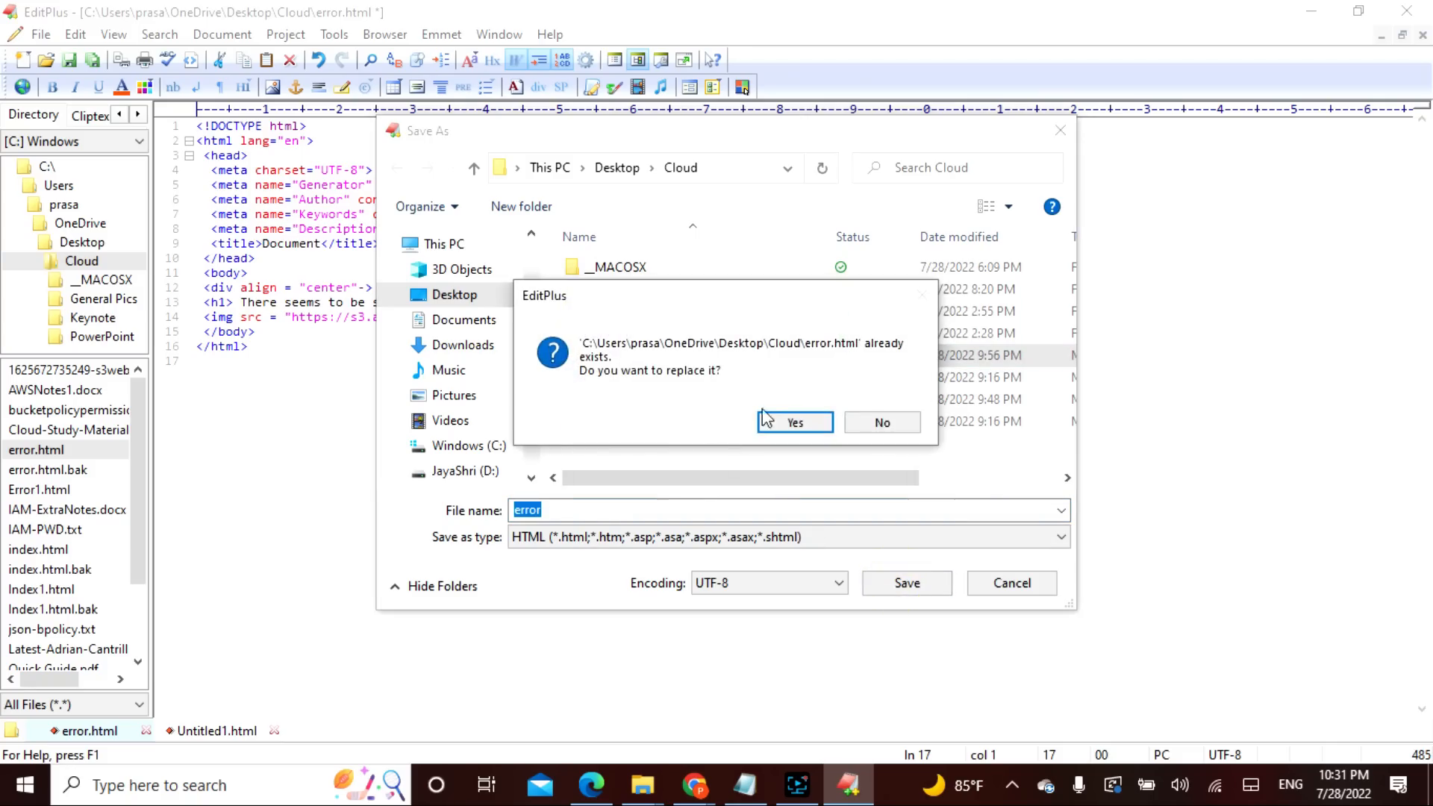
pyautogui.click(781, 423)
pyautogui.click(41, 34)
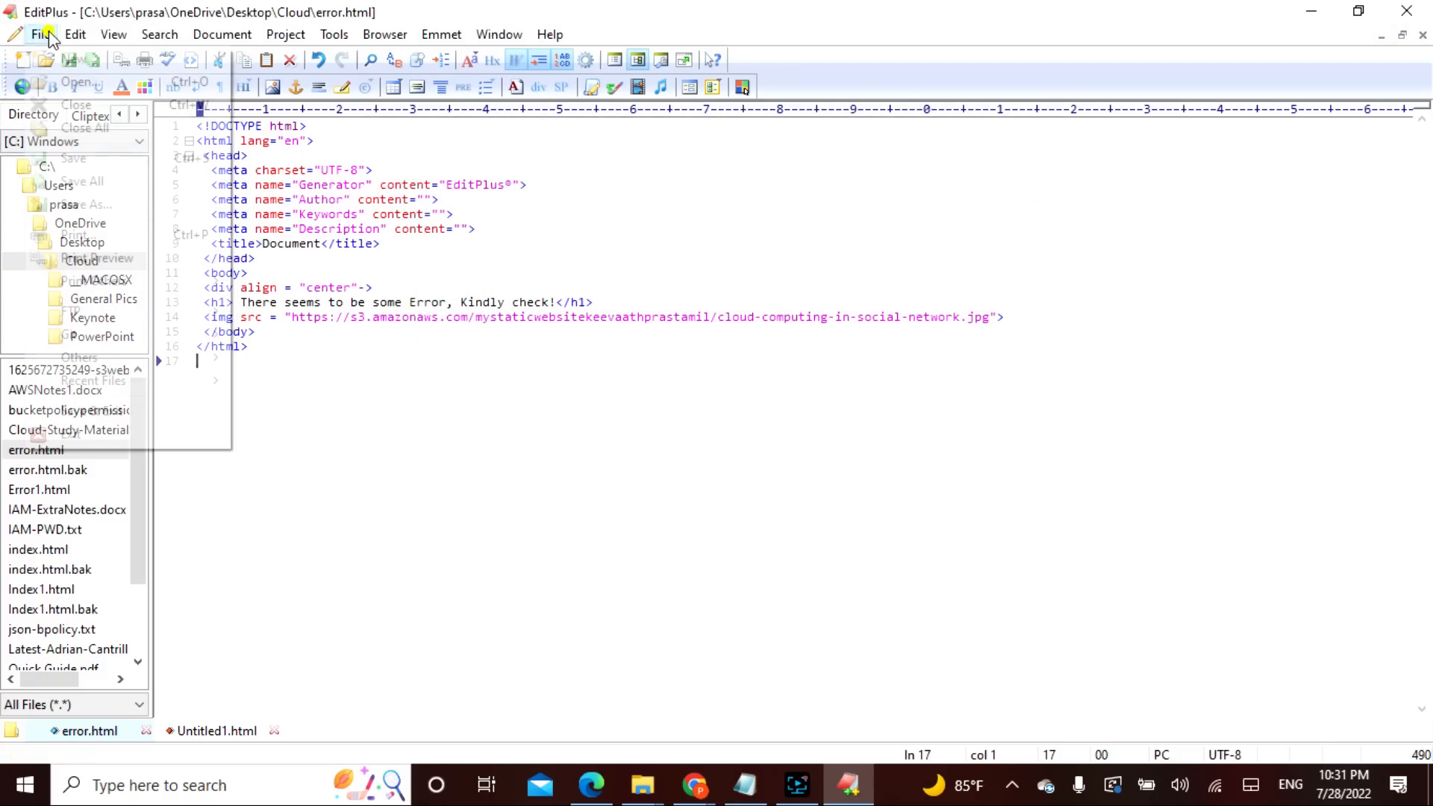
pyautogui.click(68, 83)
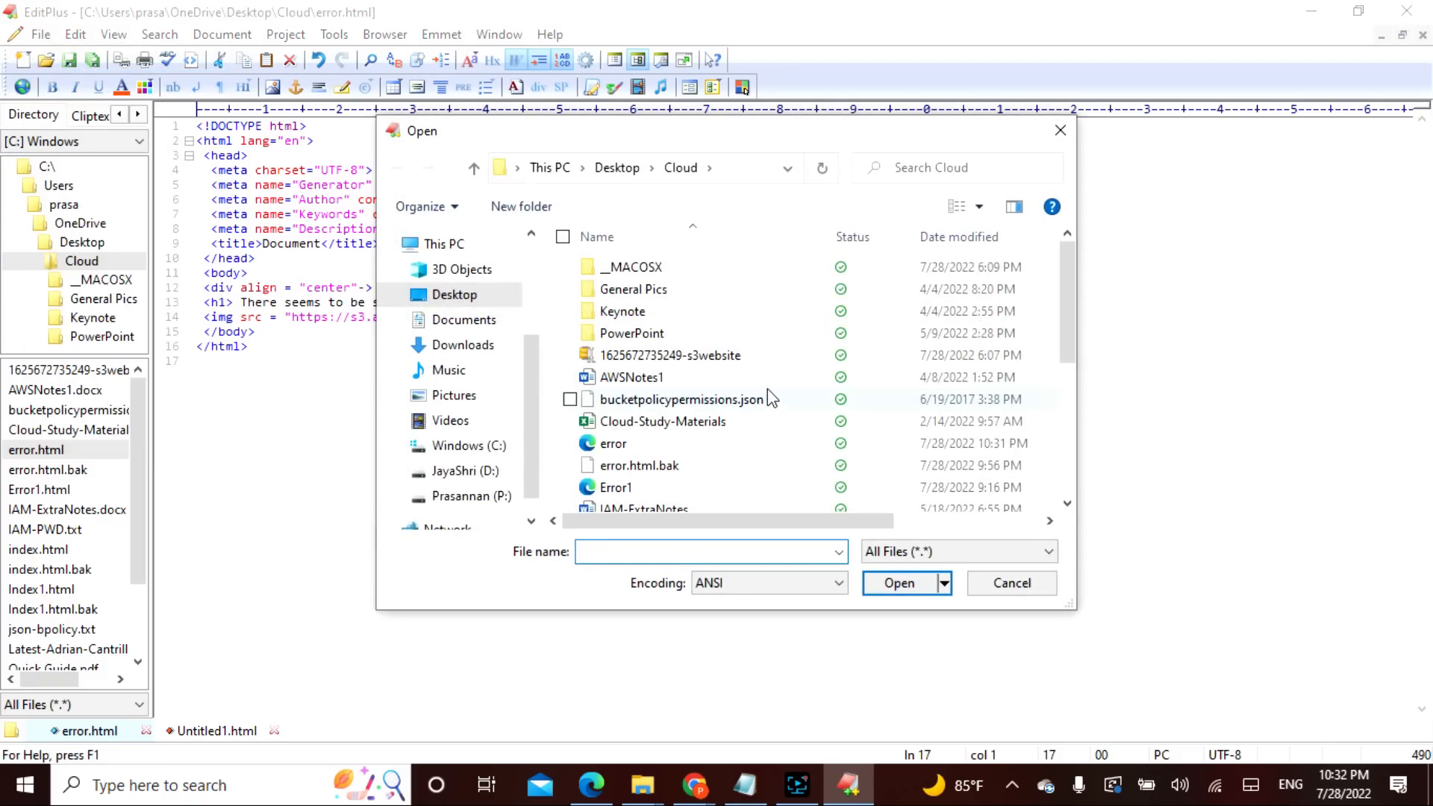
# Open Index1.html.bak from the Cloud folder
pyautogui.scroll(-1, 768, 393)
pyautogui.scroll(-2, 655, 478)
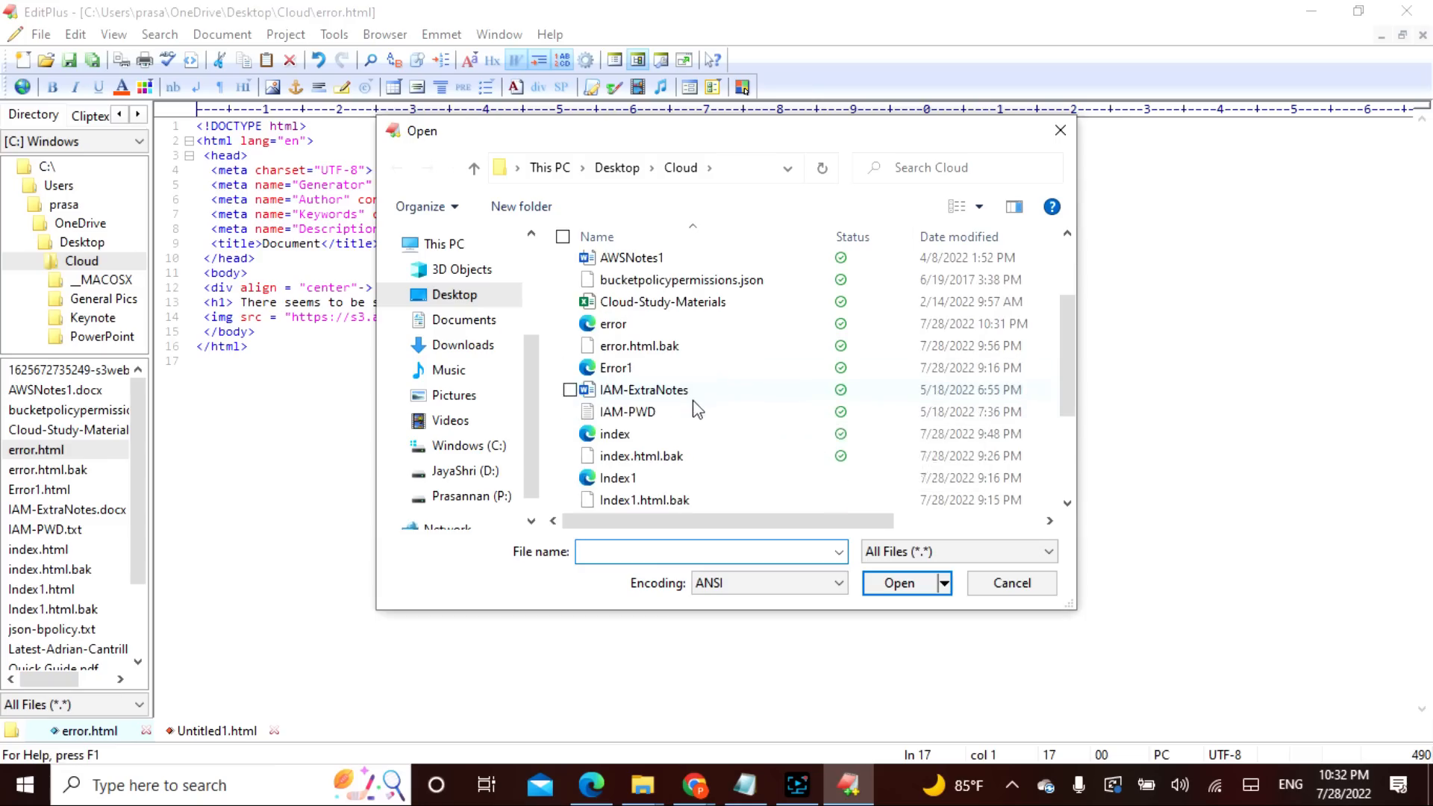
pyautogui.click(683, 511)
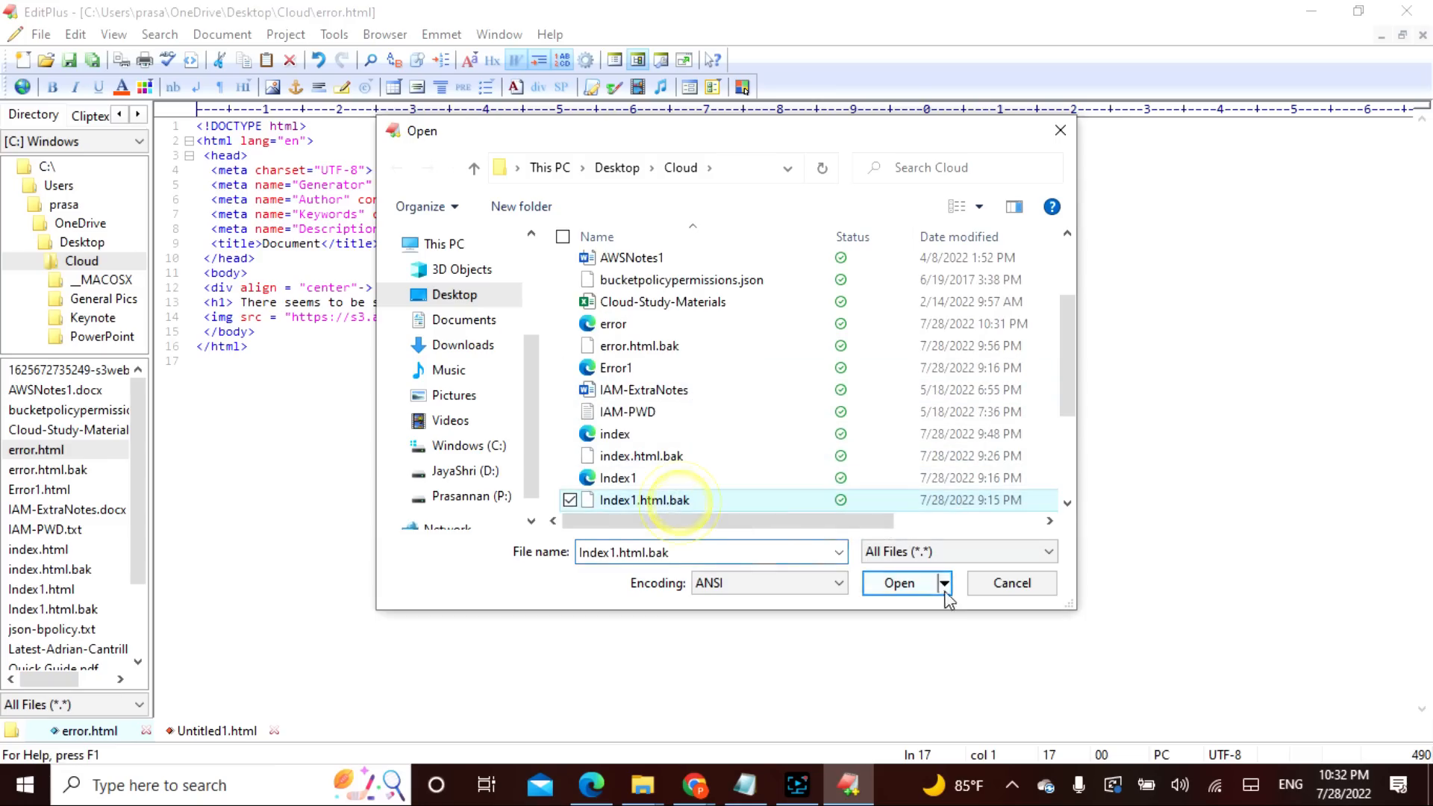
pyautogui.click(919, 584)
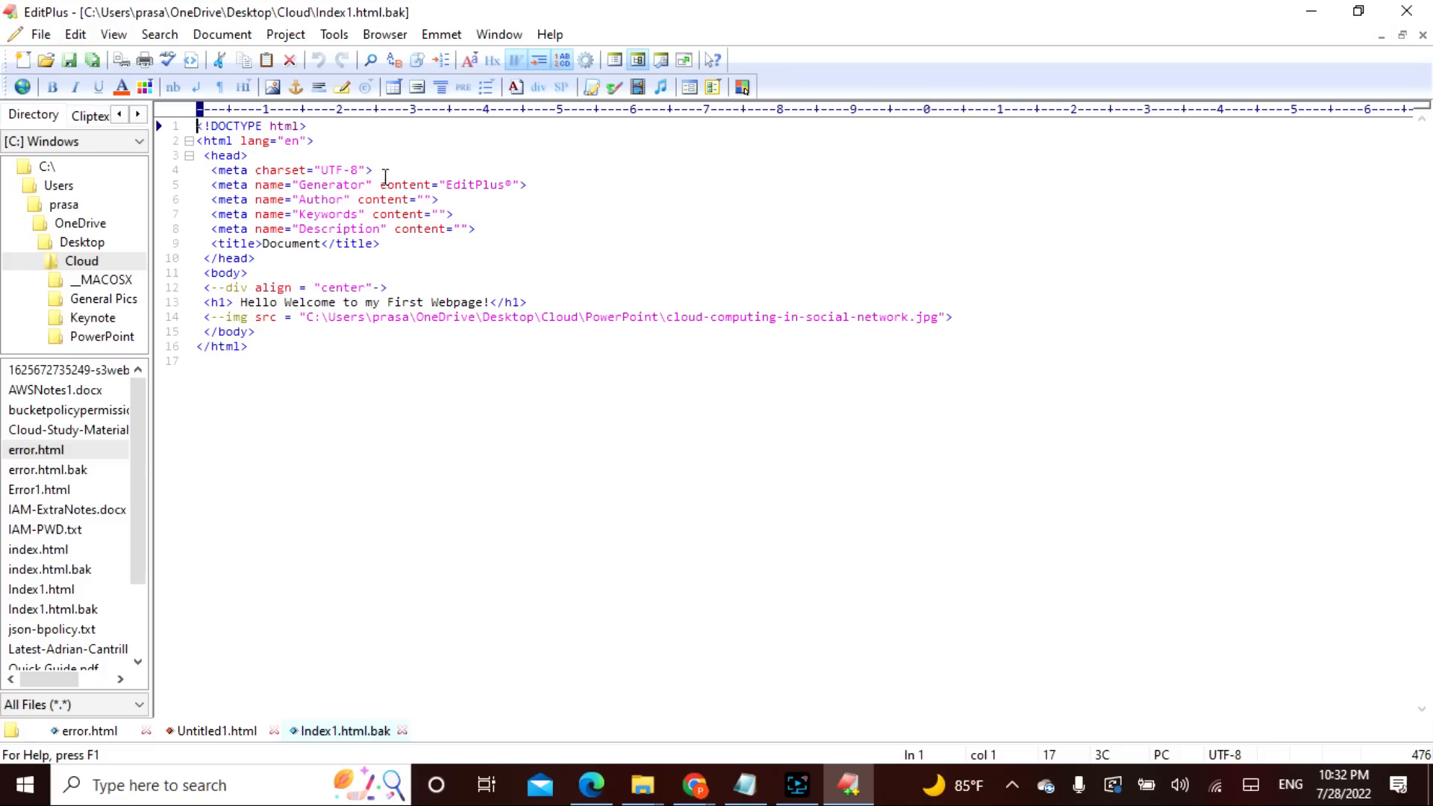
# Uncomment the div and img lines, save Index1.html.bak, and preview it in Browser 1
pyautogui.click(226, 288)
pyautogui.press('BackSpace')
pyautogui.press('BackSpace')
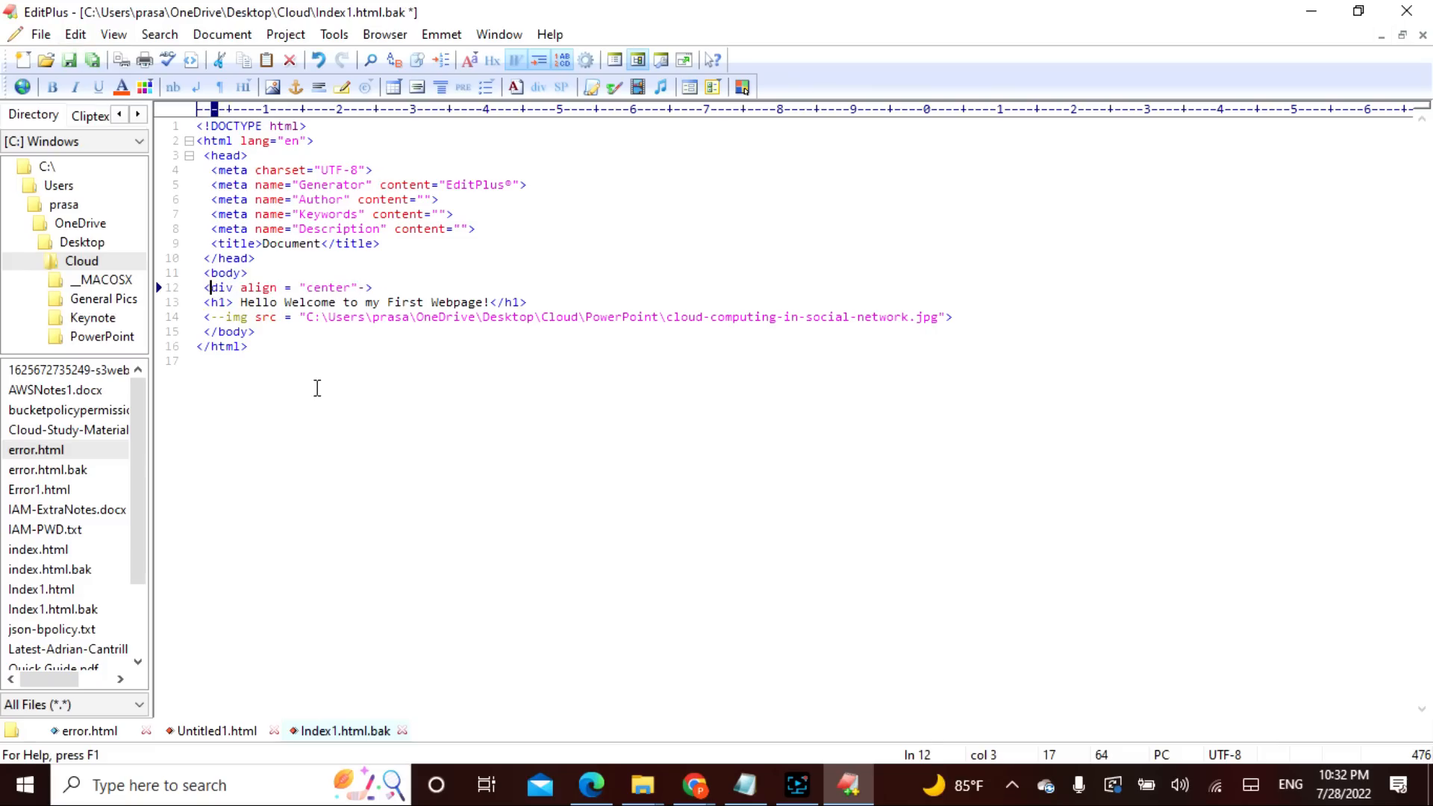
pyautogui.click(226, 316)
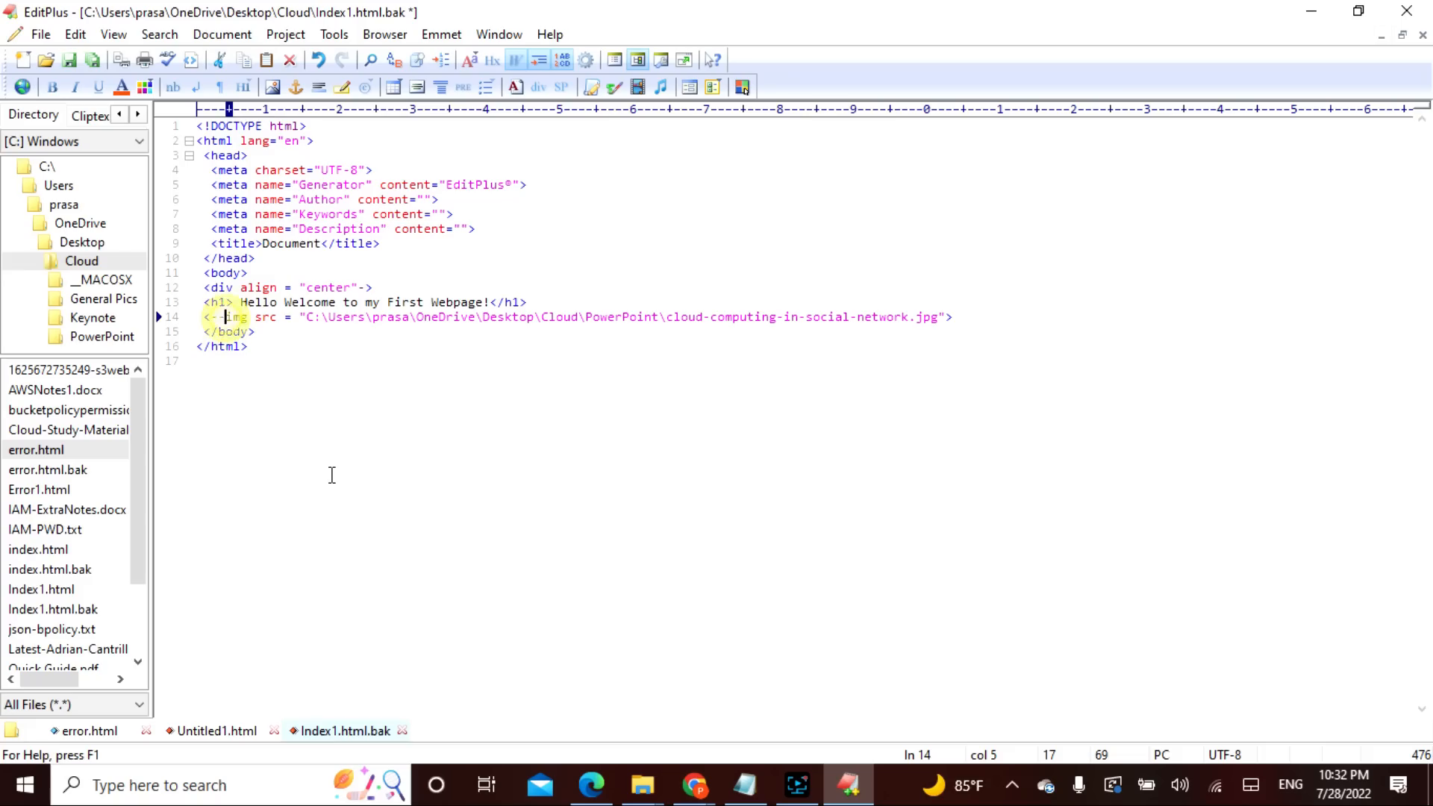
pyautogui.press('BackSpace')
pyautogui.press('BackSpace')
pyautogui.click(489, 458)
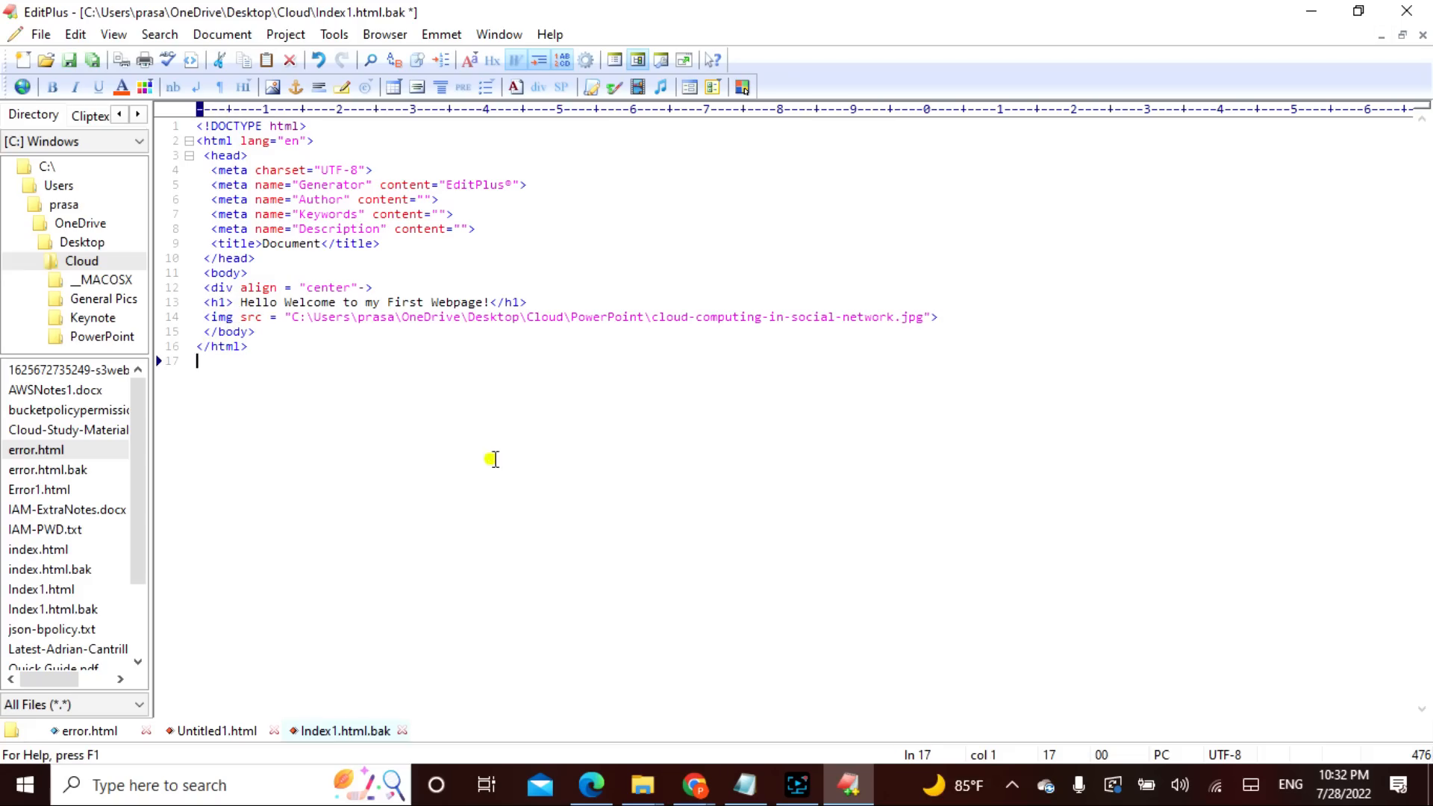
pyautogui.click(41, 34)
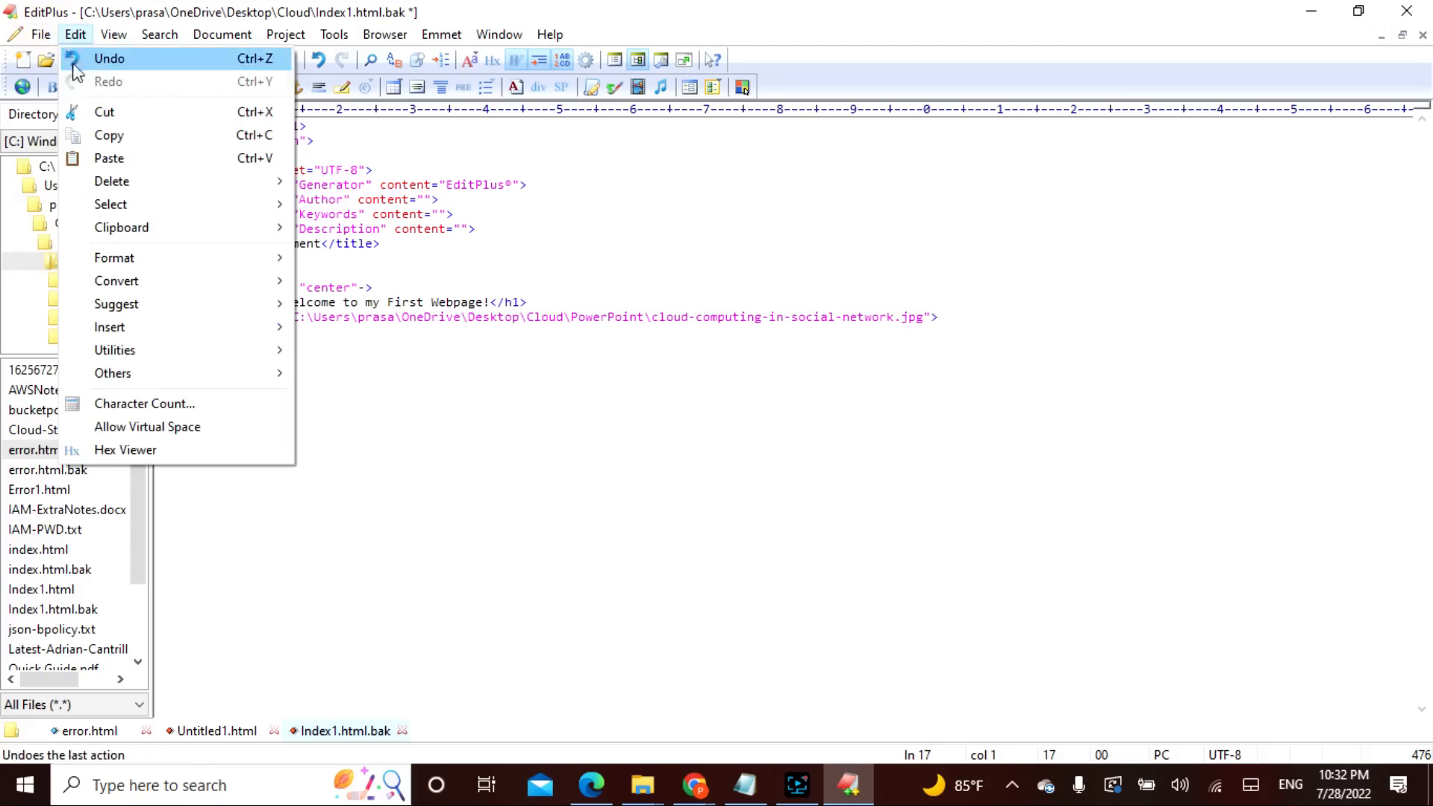
pyautogui.click(91, 157)
pyautogui.click(77, 35)
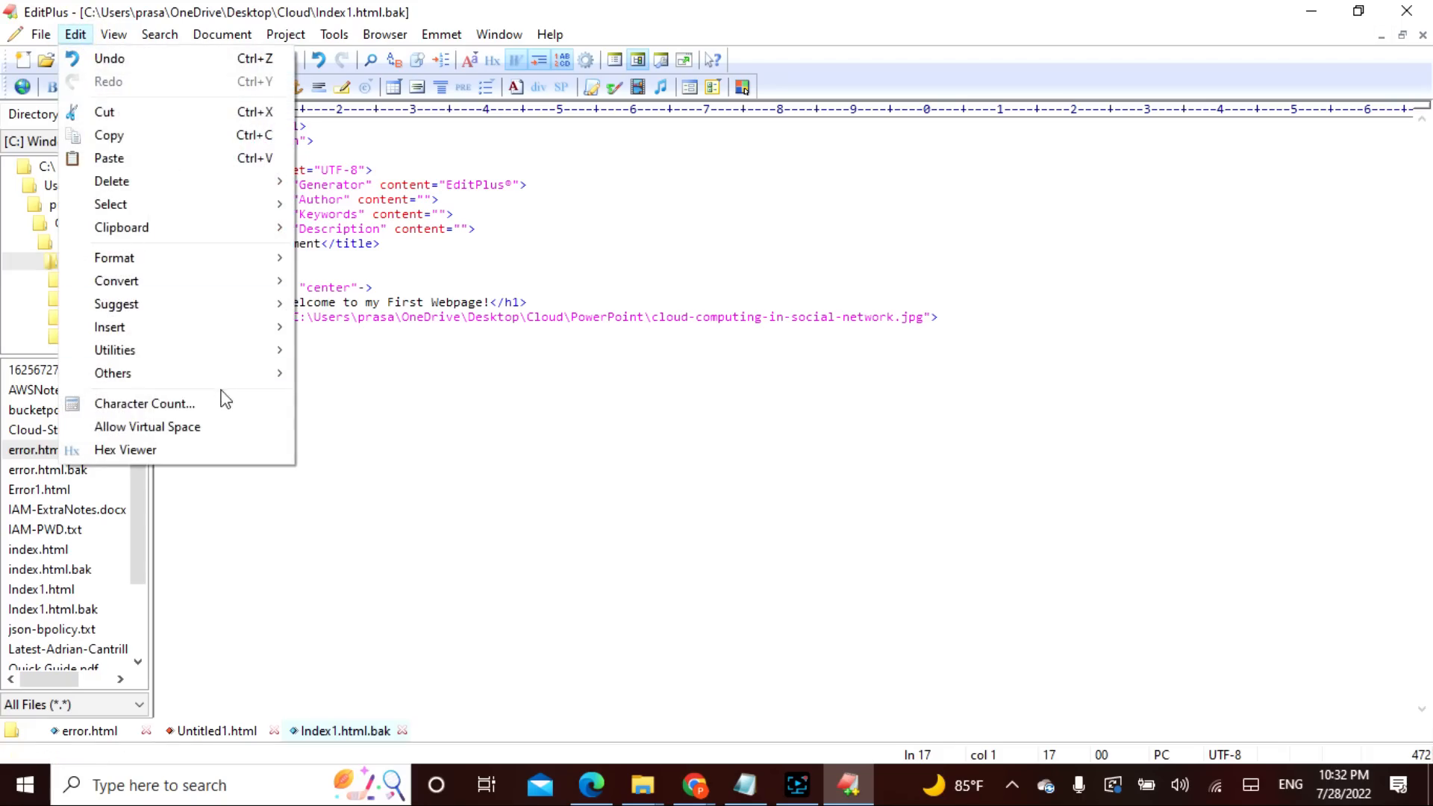
pyautogui.moveTo(114, 34)
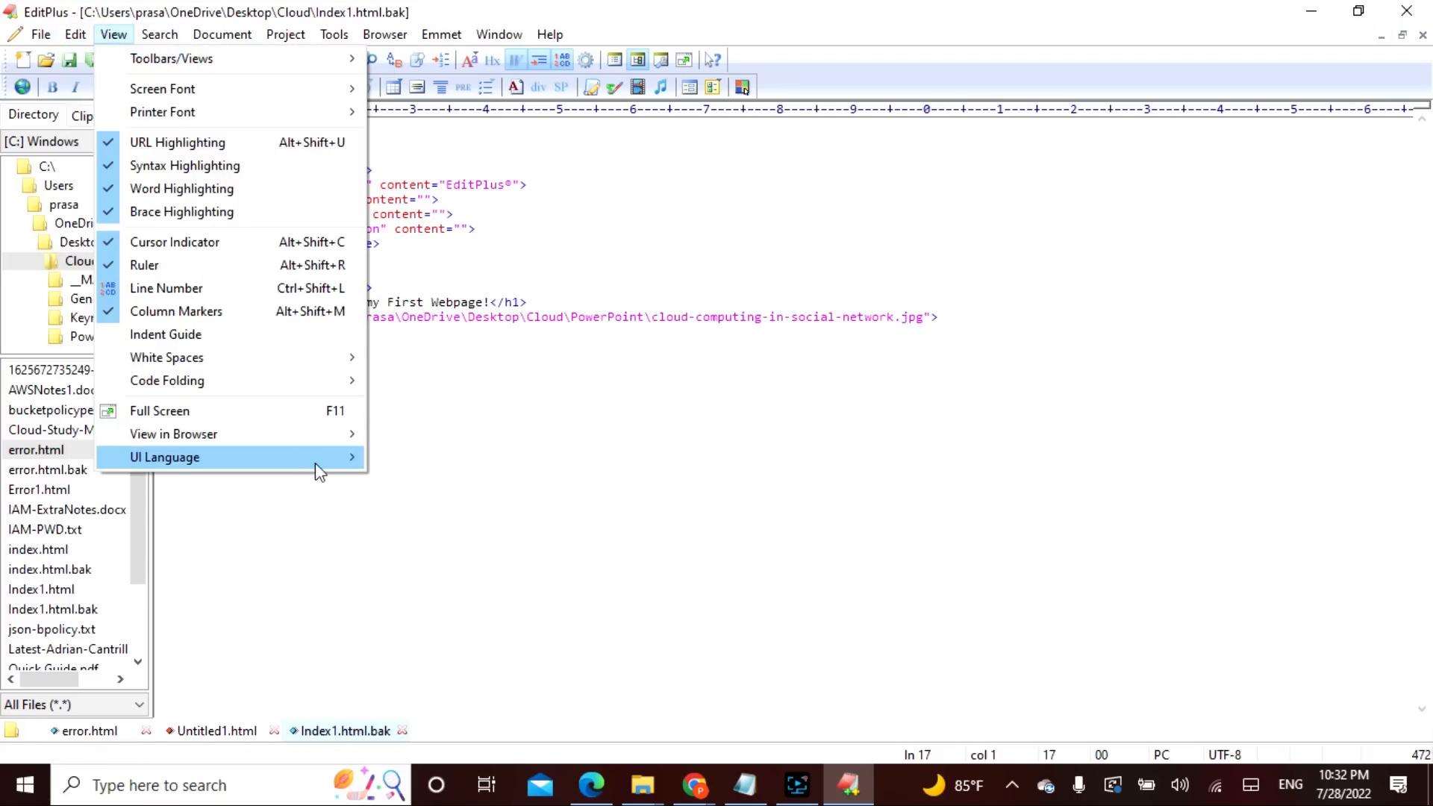
pyautogui.moveTo(307, 443)
pyautogui.click(409, 433)
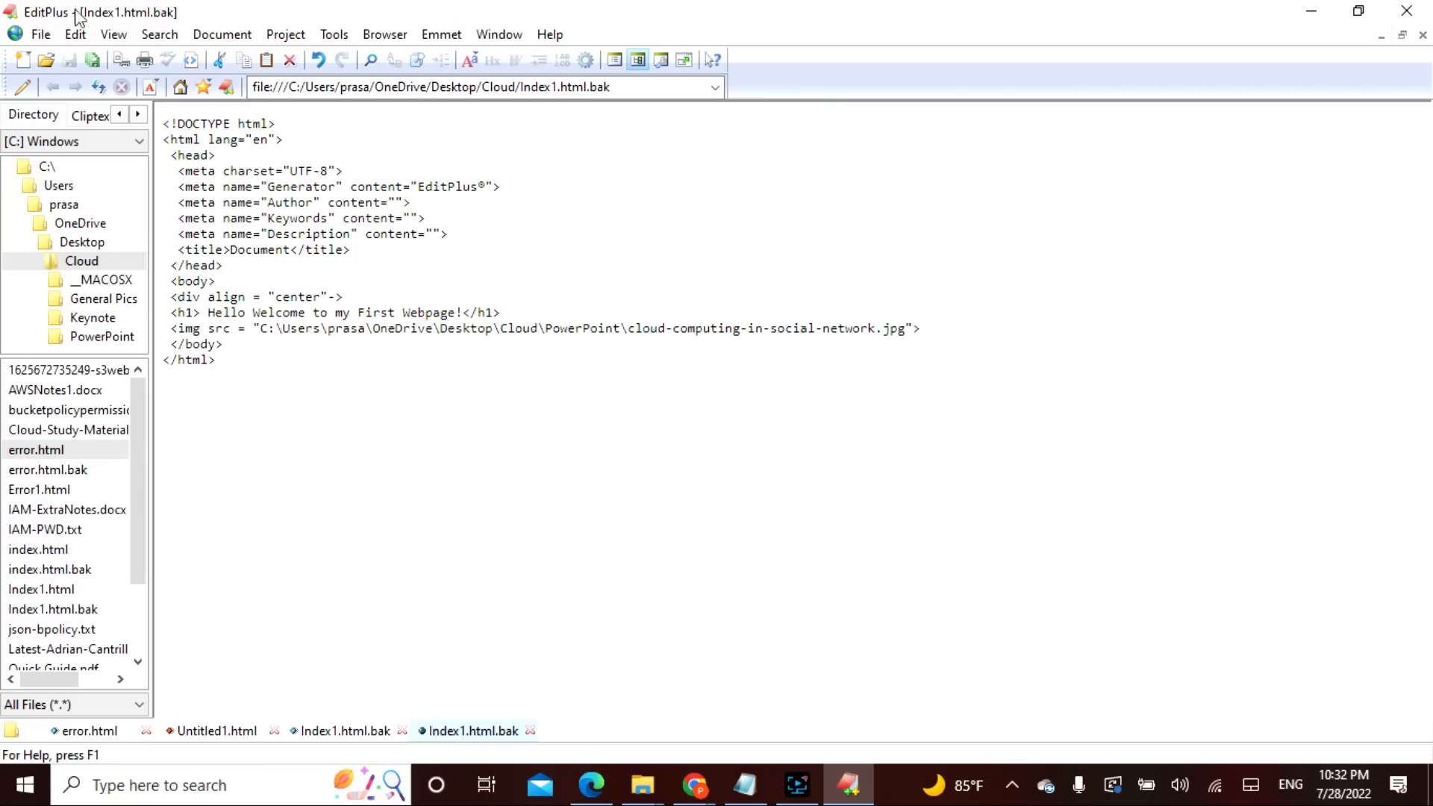
pyautogui.click(1423, 35)
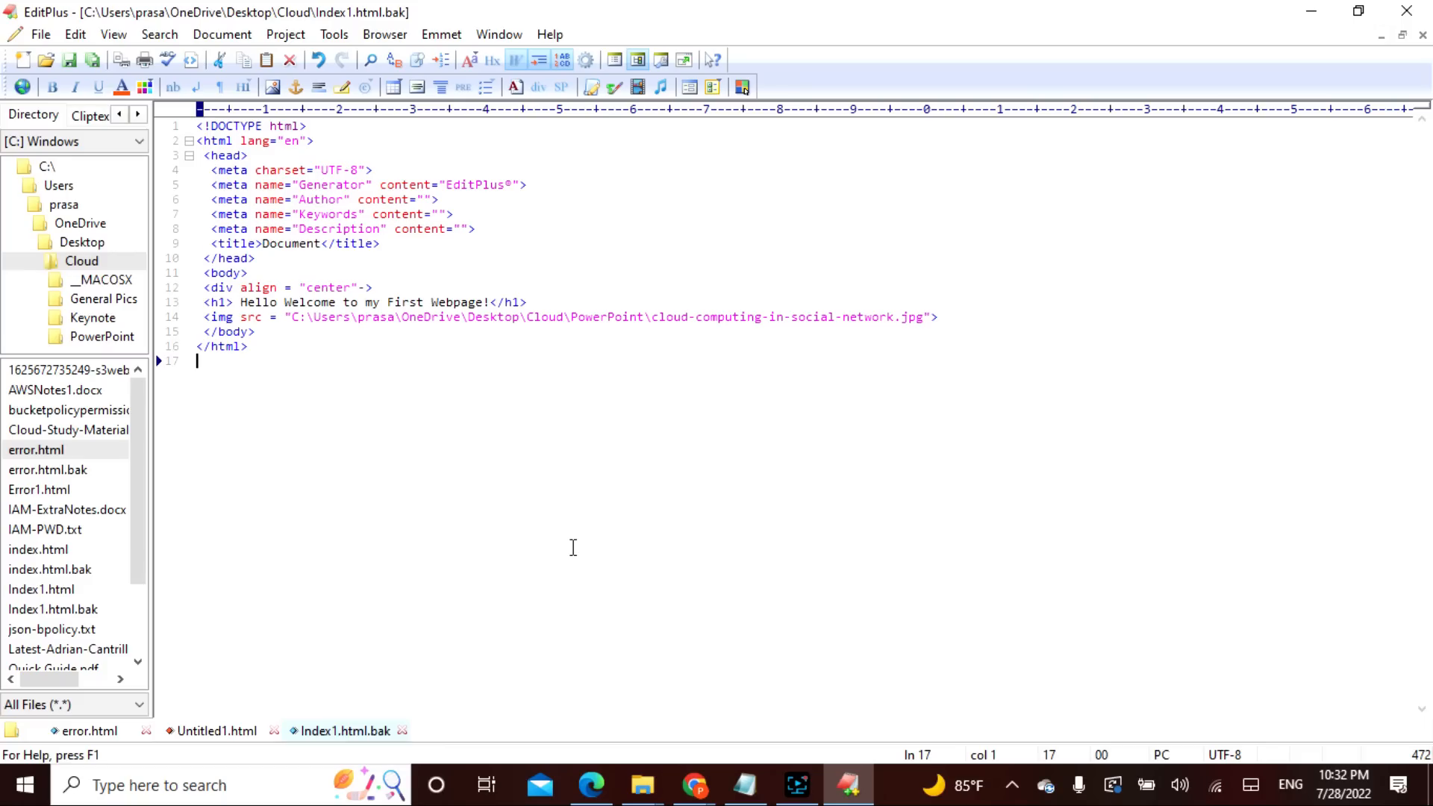
# Remove the stray hyphen from the div tag, save, and preview the page again
pyautogui.click(371, 286)
pyautogui.press('BackSpace')
pyautogui.click(472, 436)
pyautogui.click(40, 35)
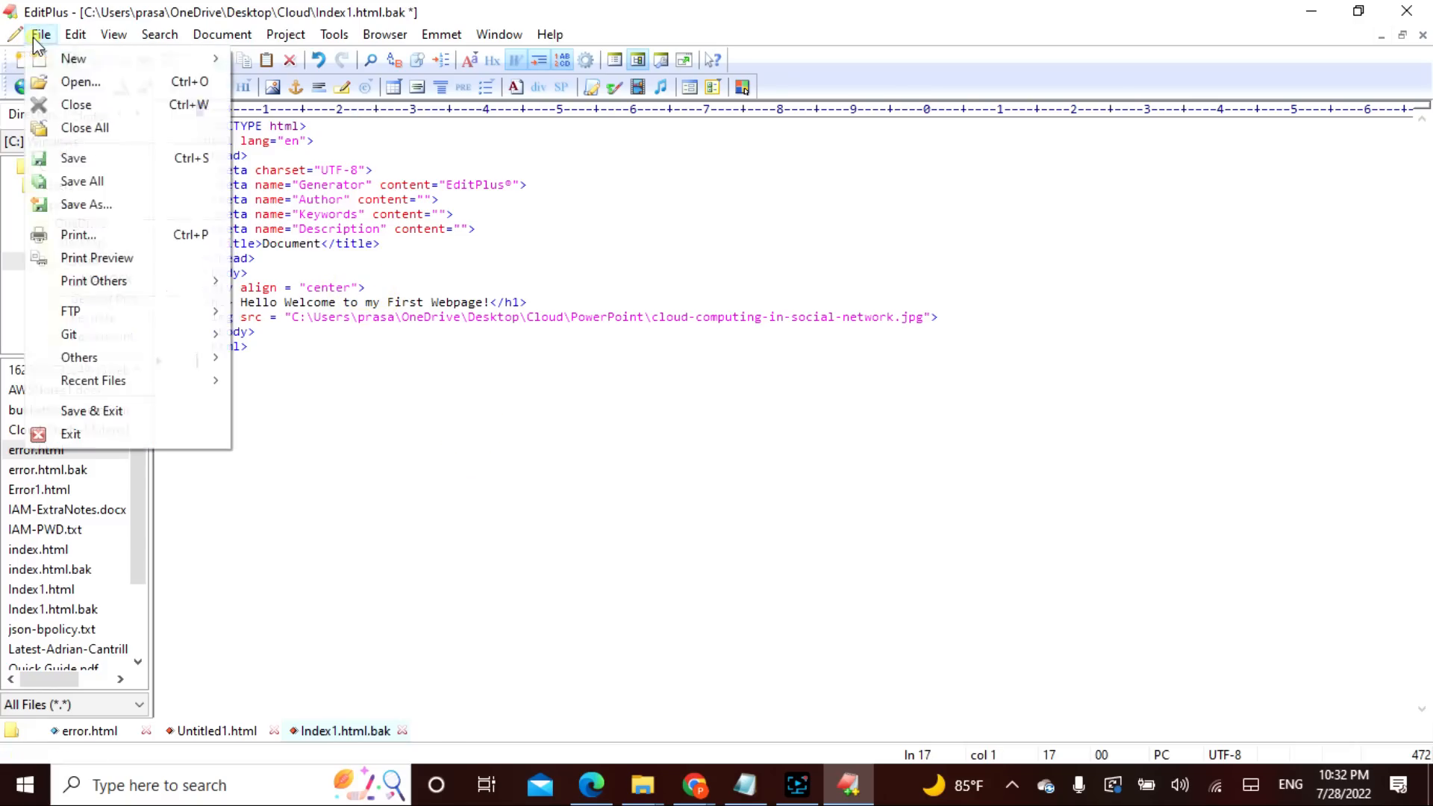
pyautogui.click(100, 160)
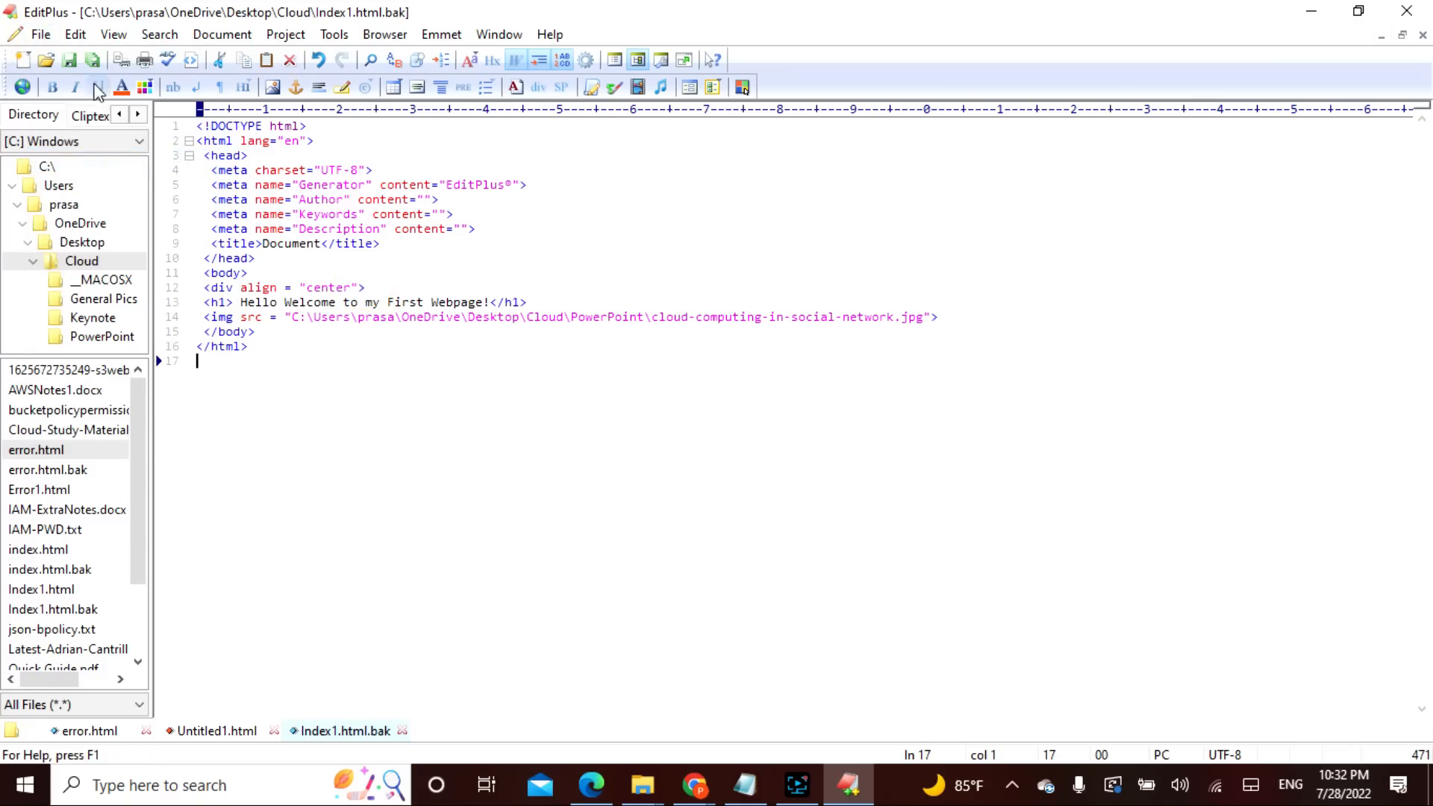
pyautogui.click(78, 35)
pyautogui.moveTo(113, 35)
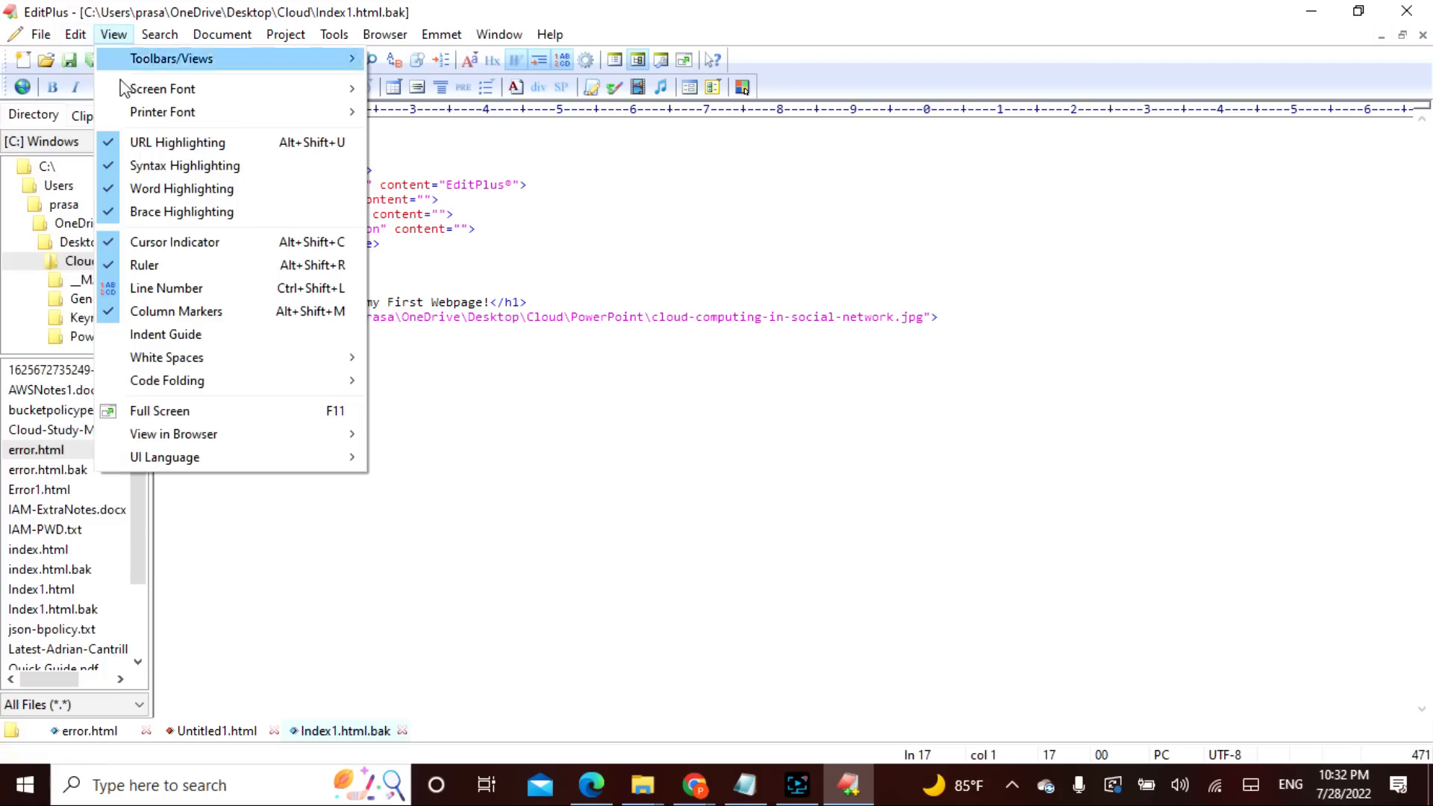
pyautogui.moveTo(250, 434)
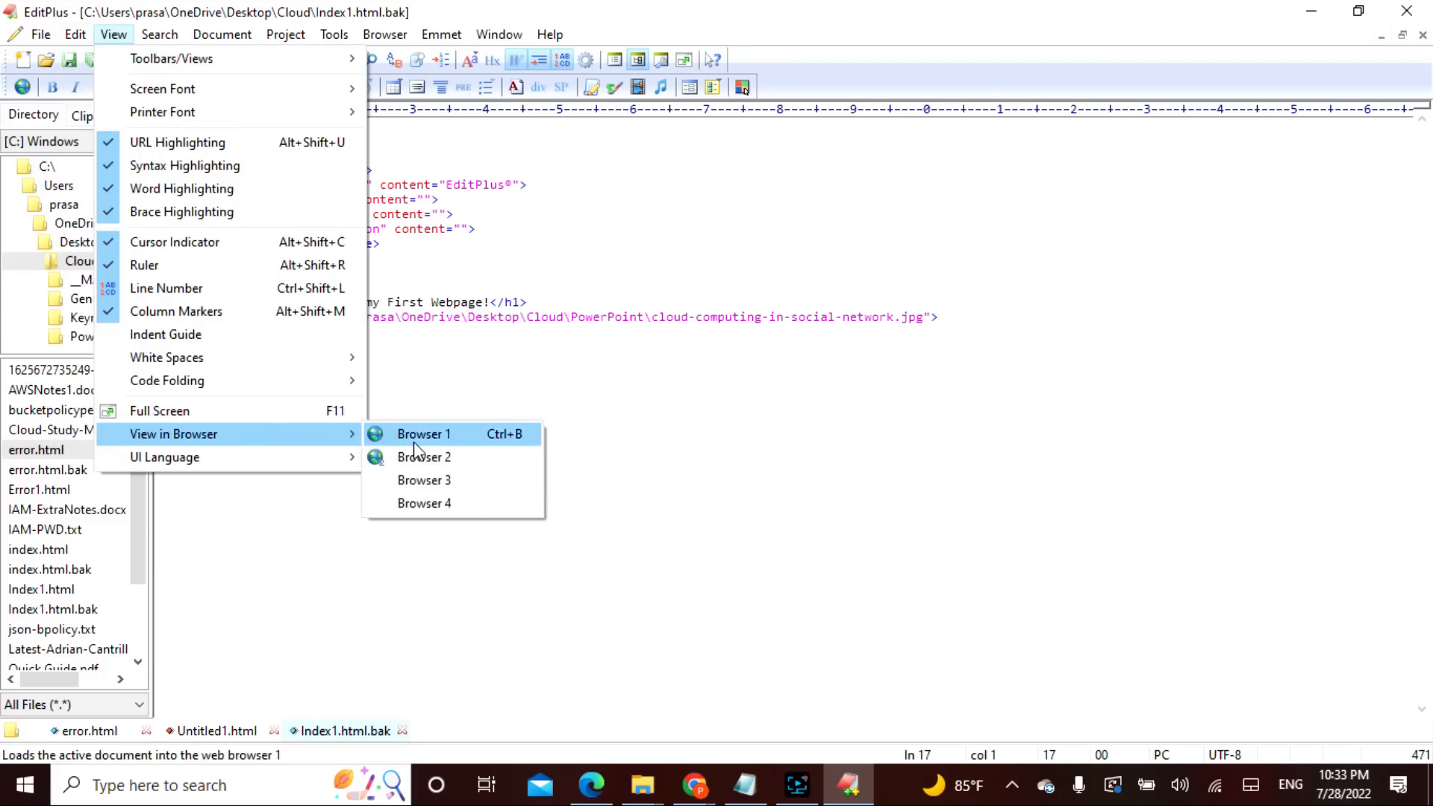
pyautogui.click(414, 435)
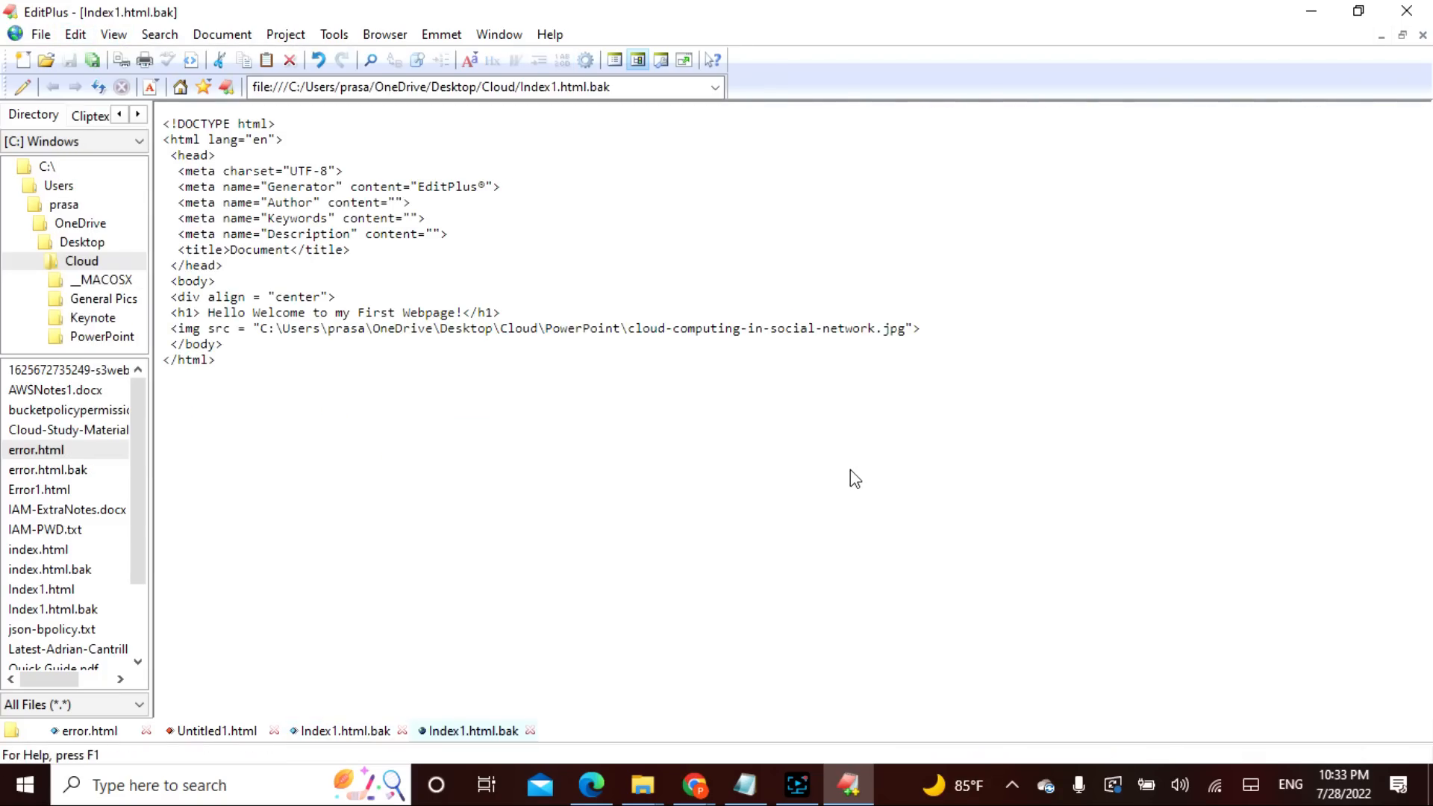
pyautogui.click(1422, 35)
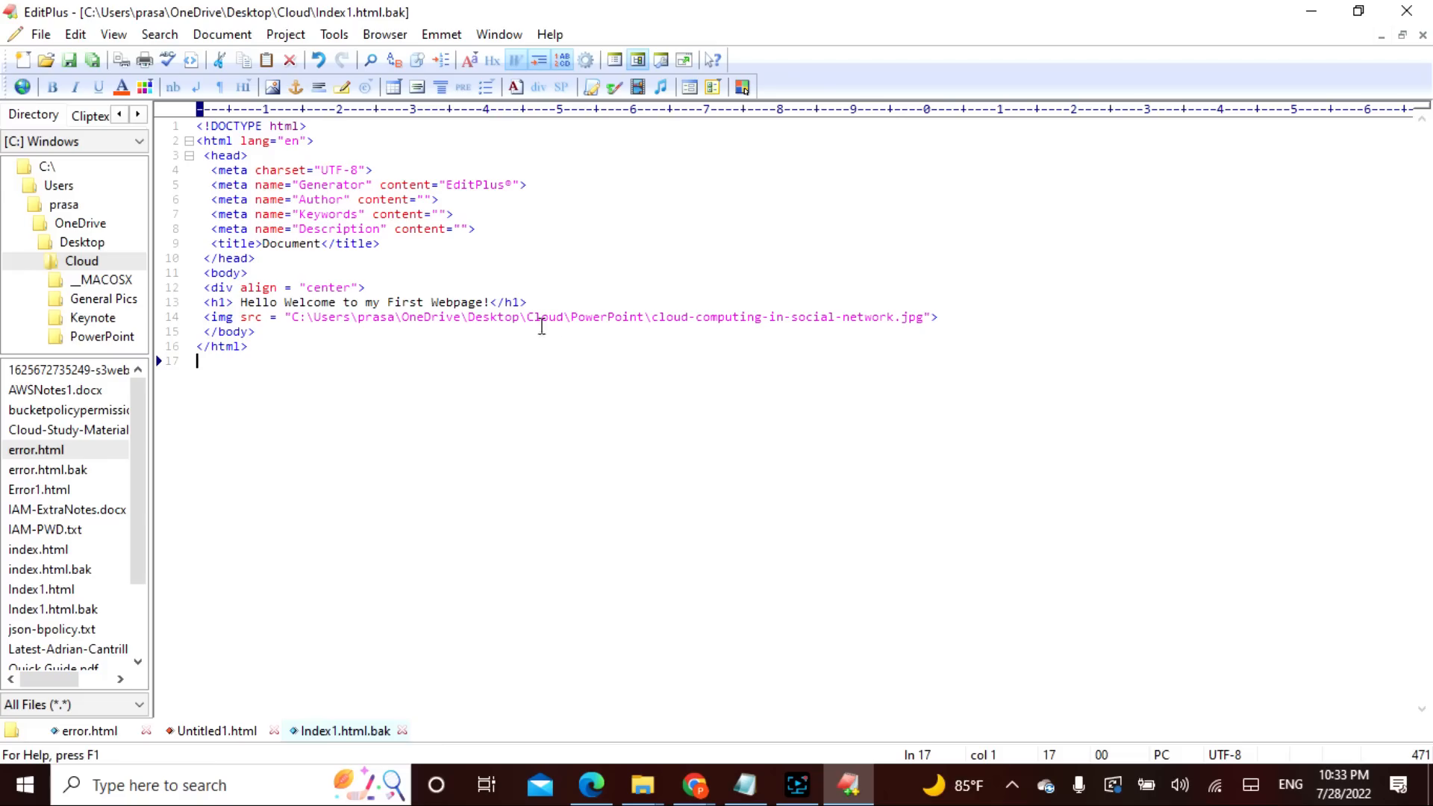
# Replace Index1.html.bak's local image path with the S3 image URL copied from error.html
pyautogui.click(109, 731)
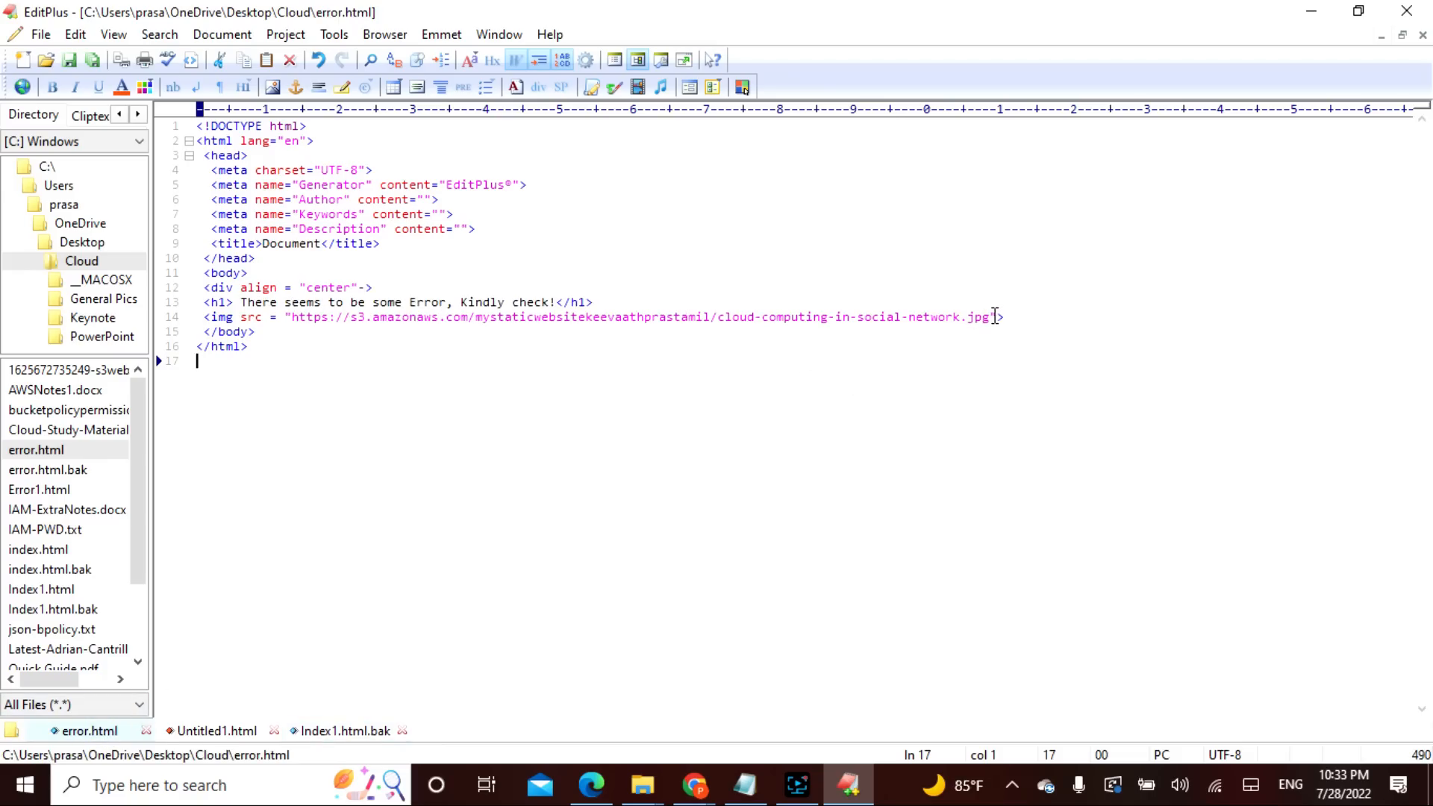
pyautogui.moveTo(996, 316); pyautogui.dragTo(286, 320)
pyautogui.rightClick(299, 322)
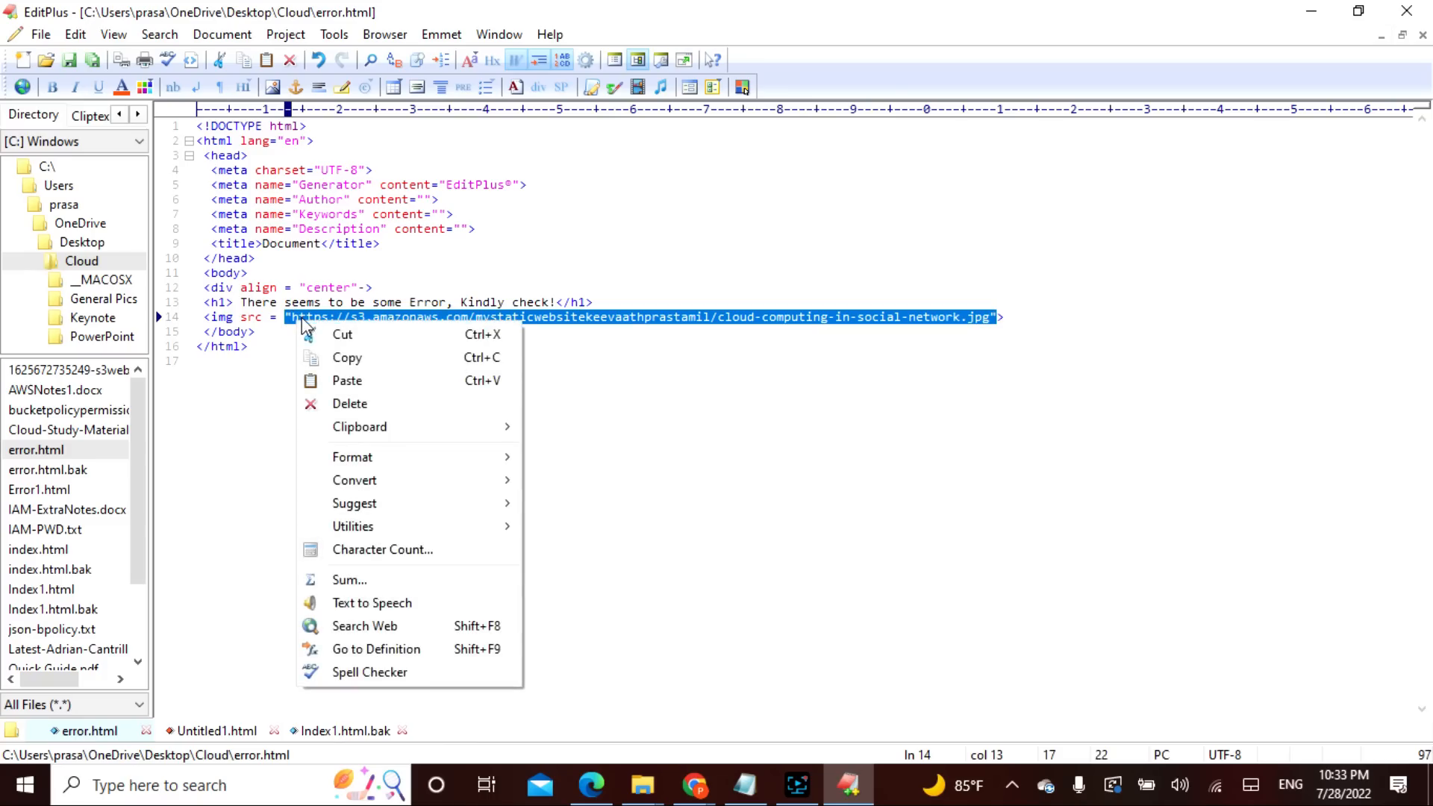
pyautogui.click(345, 358)
pyautogui.click(347, 730)
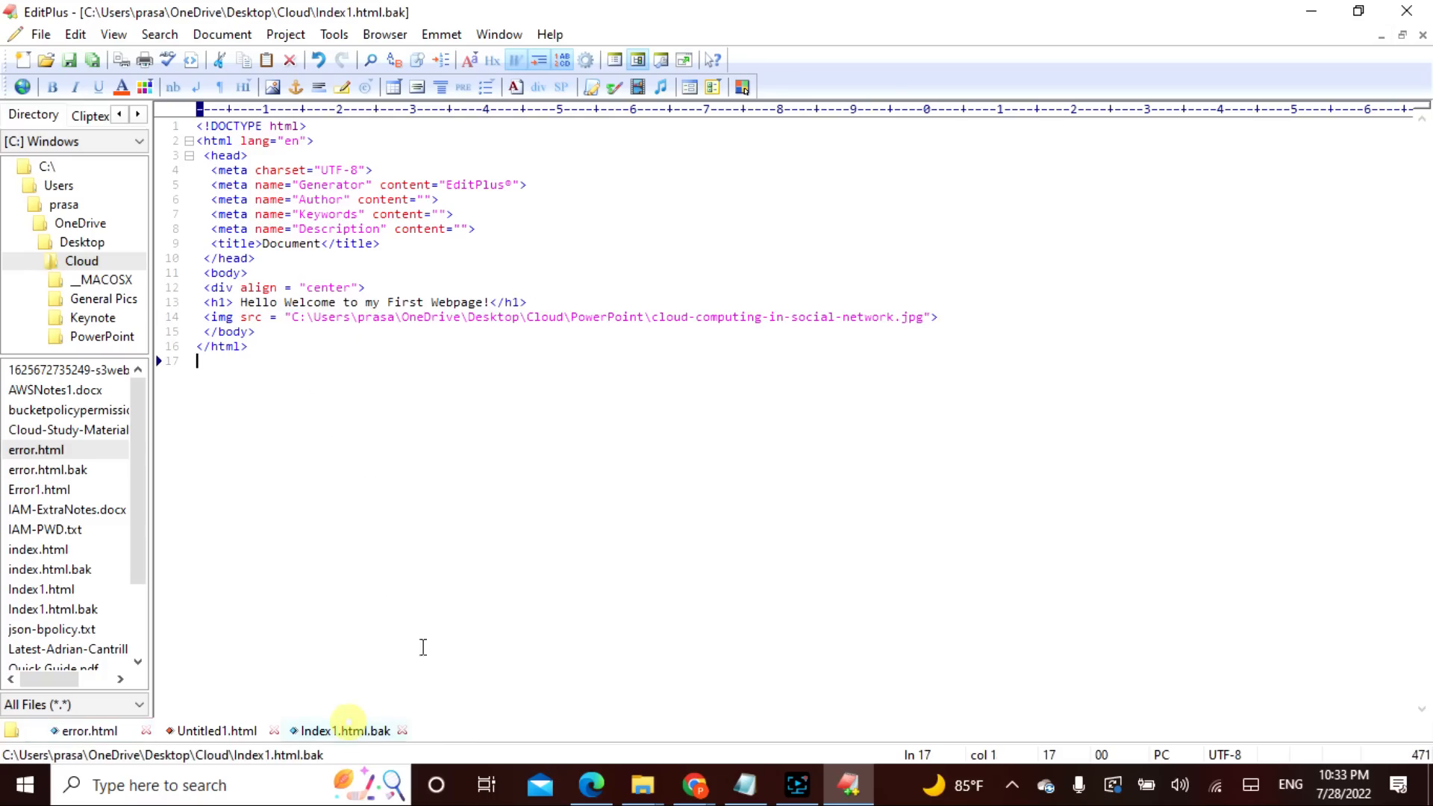
pyautogui.moveTo(931, 316); pyautogui.dragTo(286, 319)
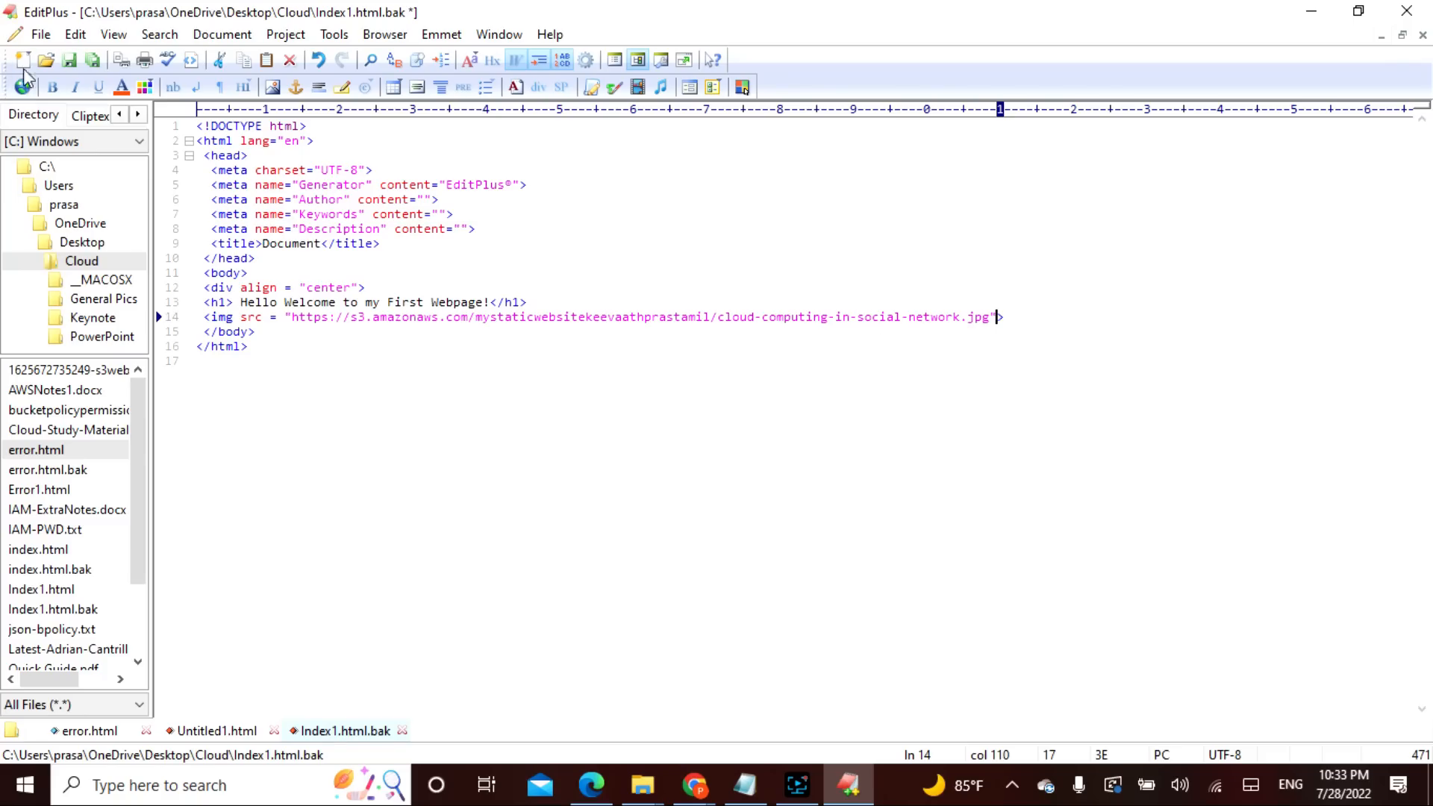
# Save the page as index.html, replacing the existing file
pyautogui.click(39, 34)
pyautogui.click(82, 202)
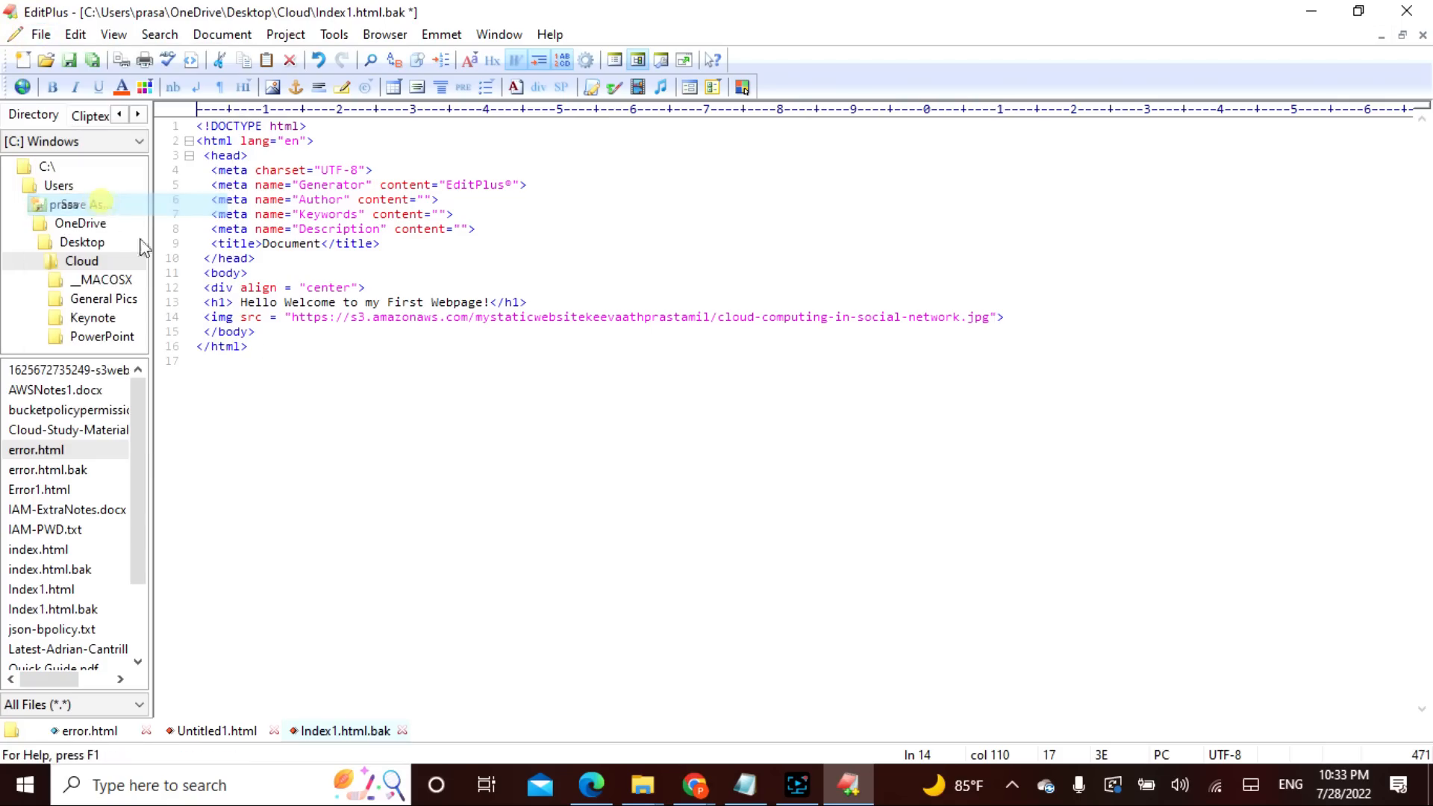
pyautogui.click(611, 399)
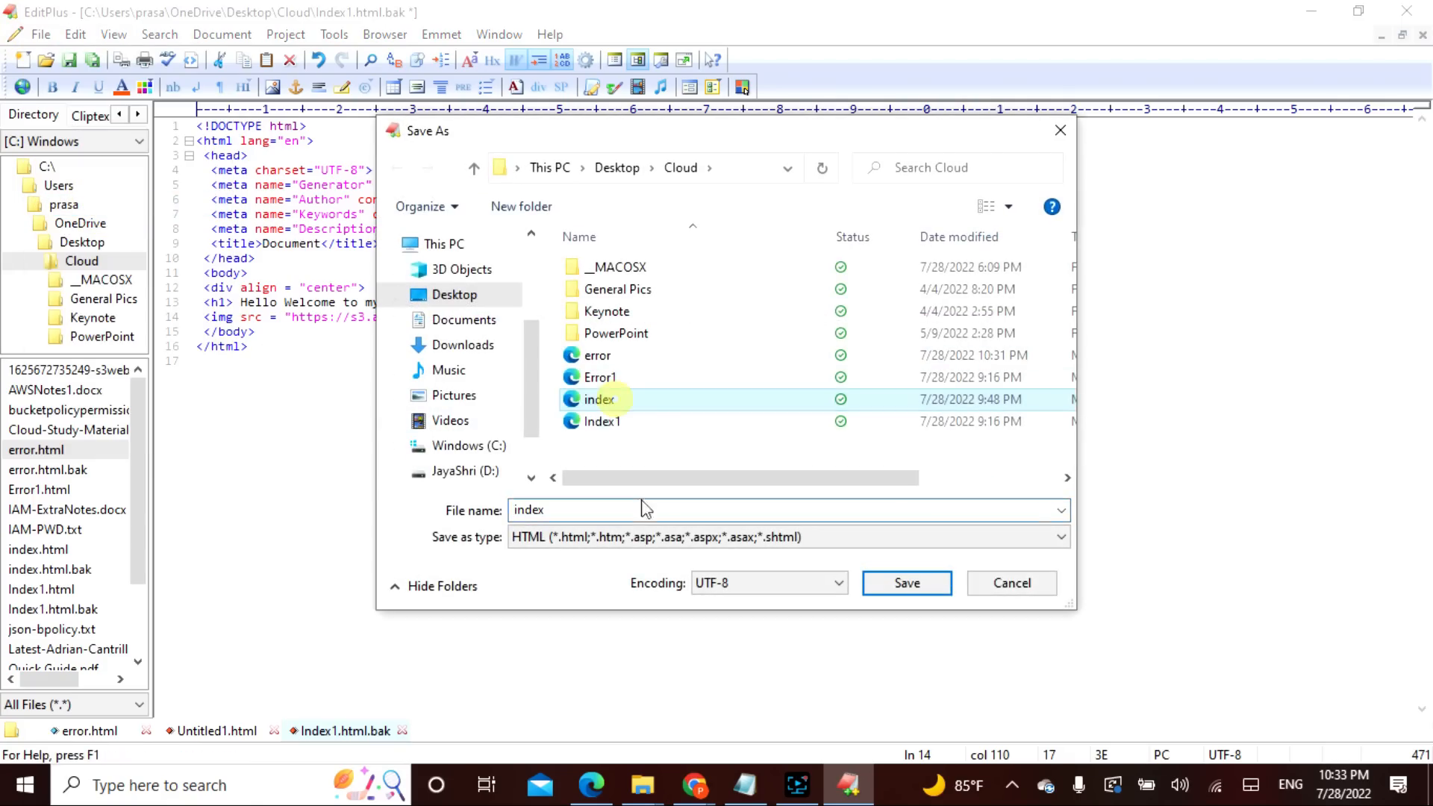
pyautogui.click(889, 580)
pyautogui.click(799, 427)
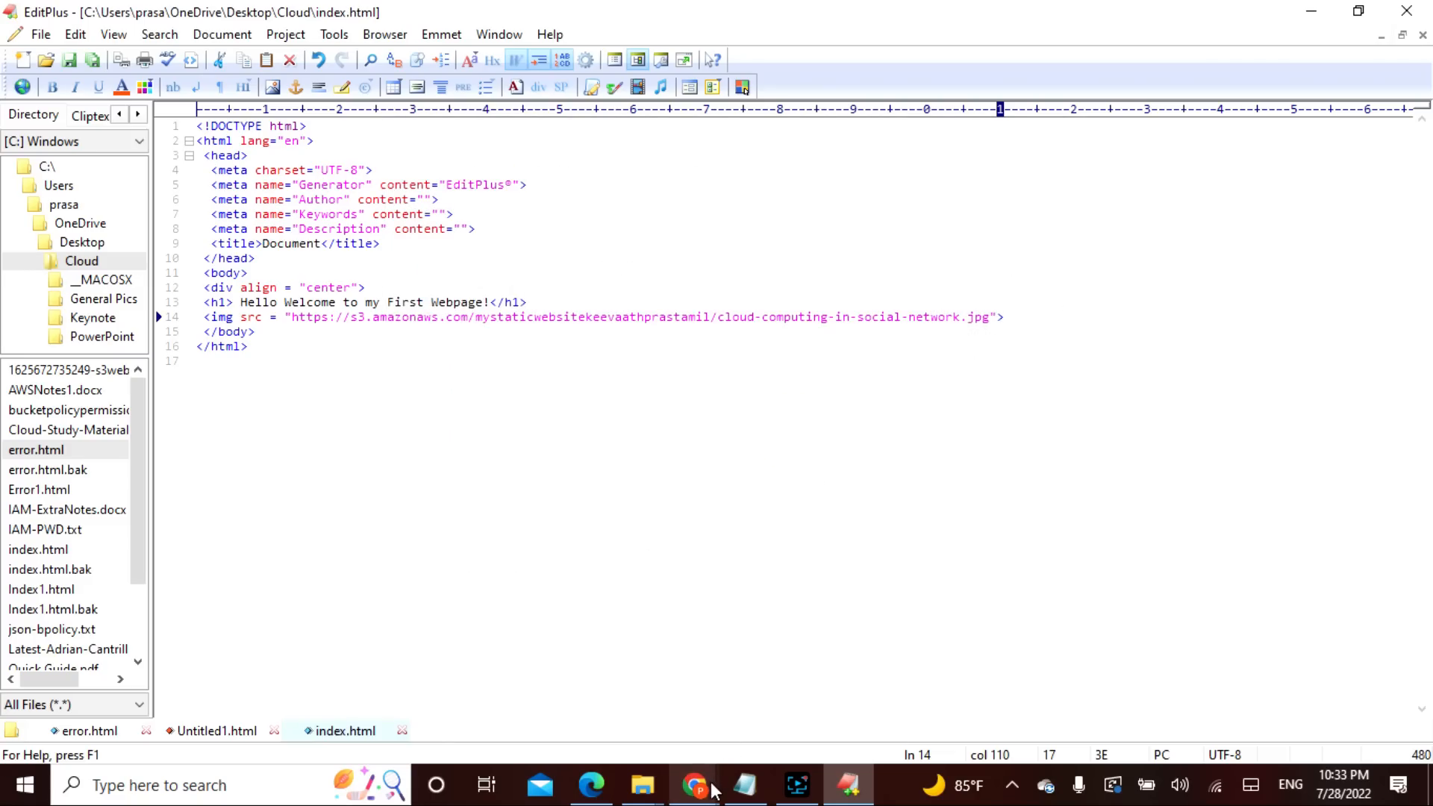
# Return to the bucket in Chrome and show its Objects list
pyautogui.moveTo(703, 787)
pyautogui.click(1025, 702)
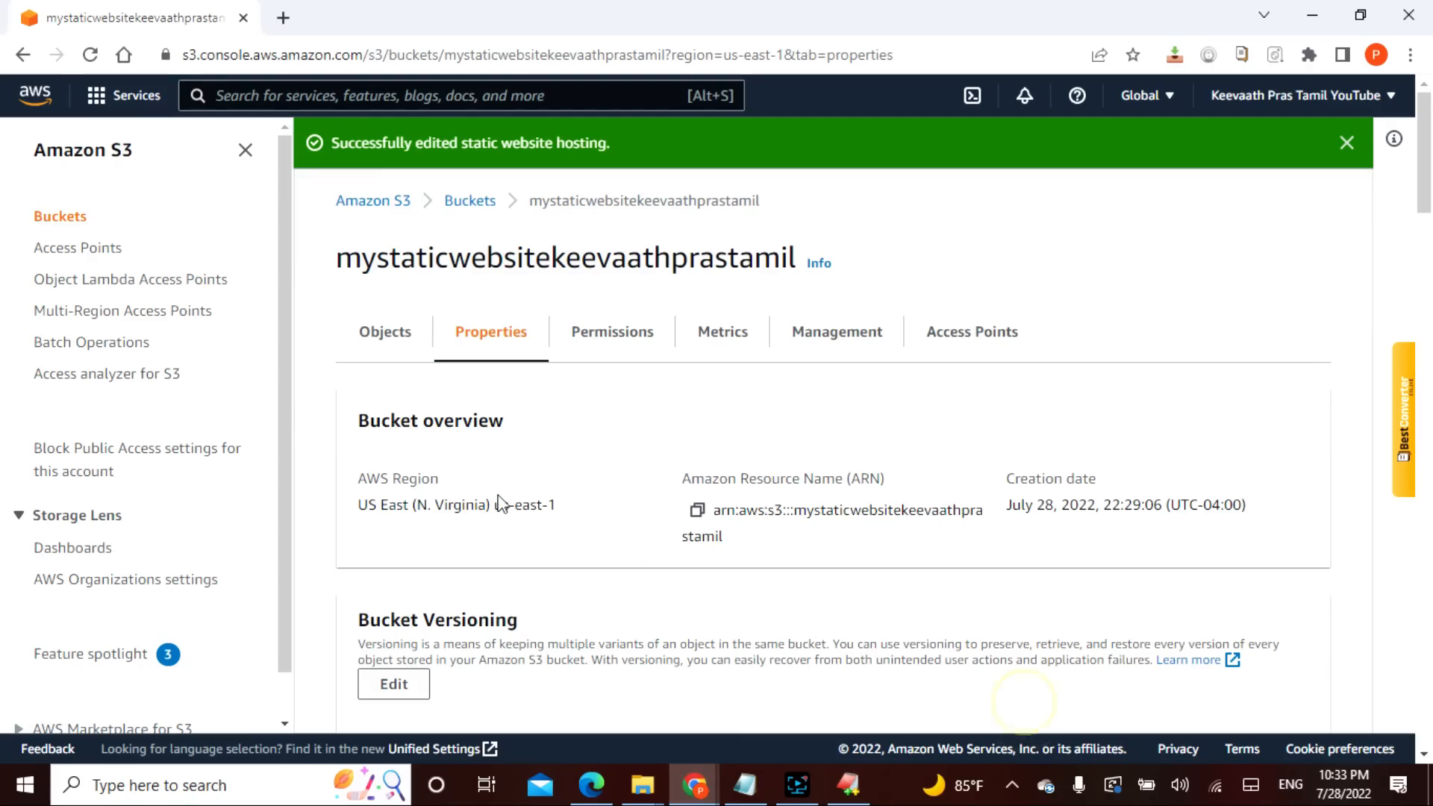
pyautogui.scroll(-2, 513, 486)
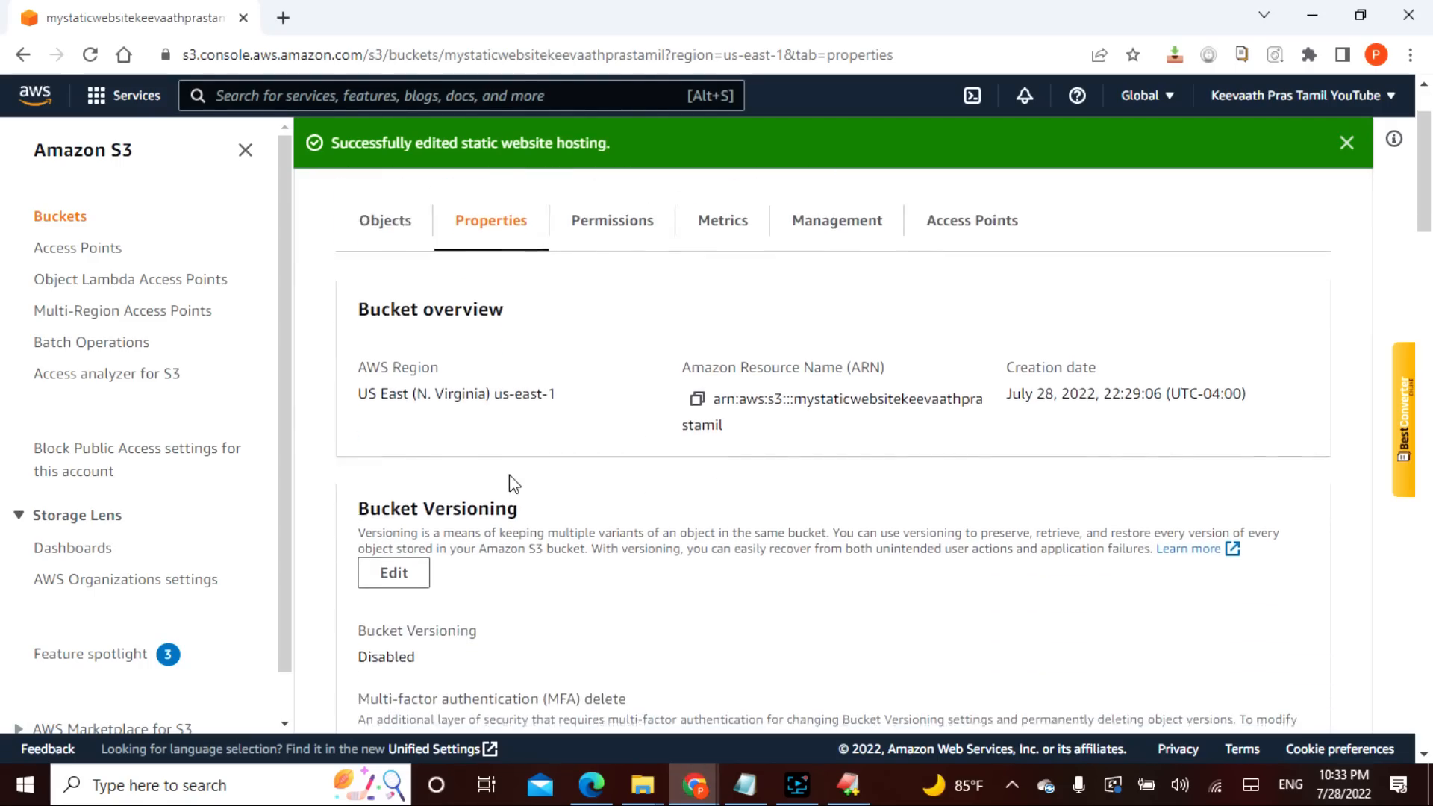
pyautogui.scroll(3, 512, 486)
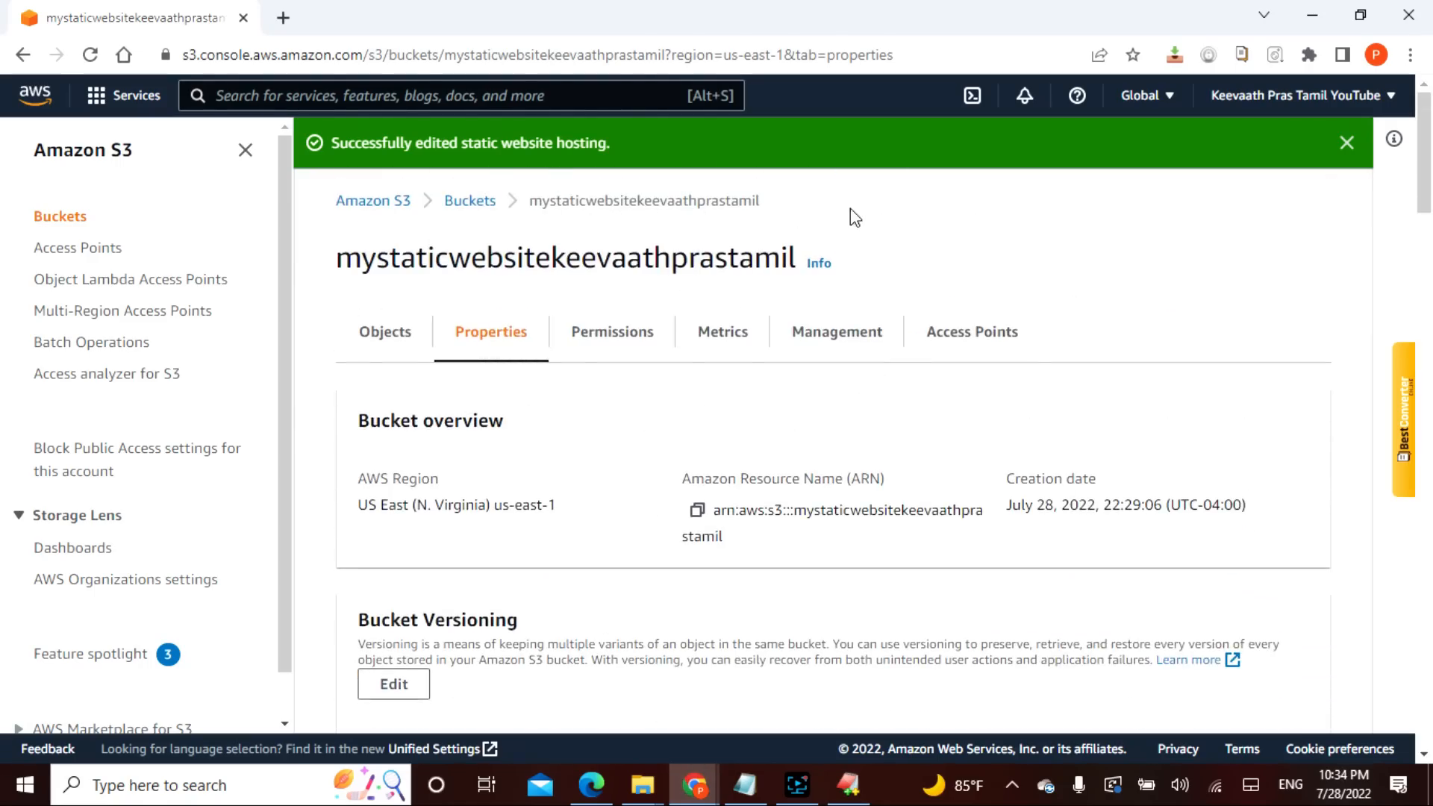
pyautogui.click(405, 333)
pyautogui.scroll(-1, 674, 463)
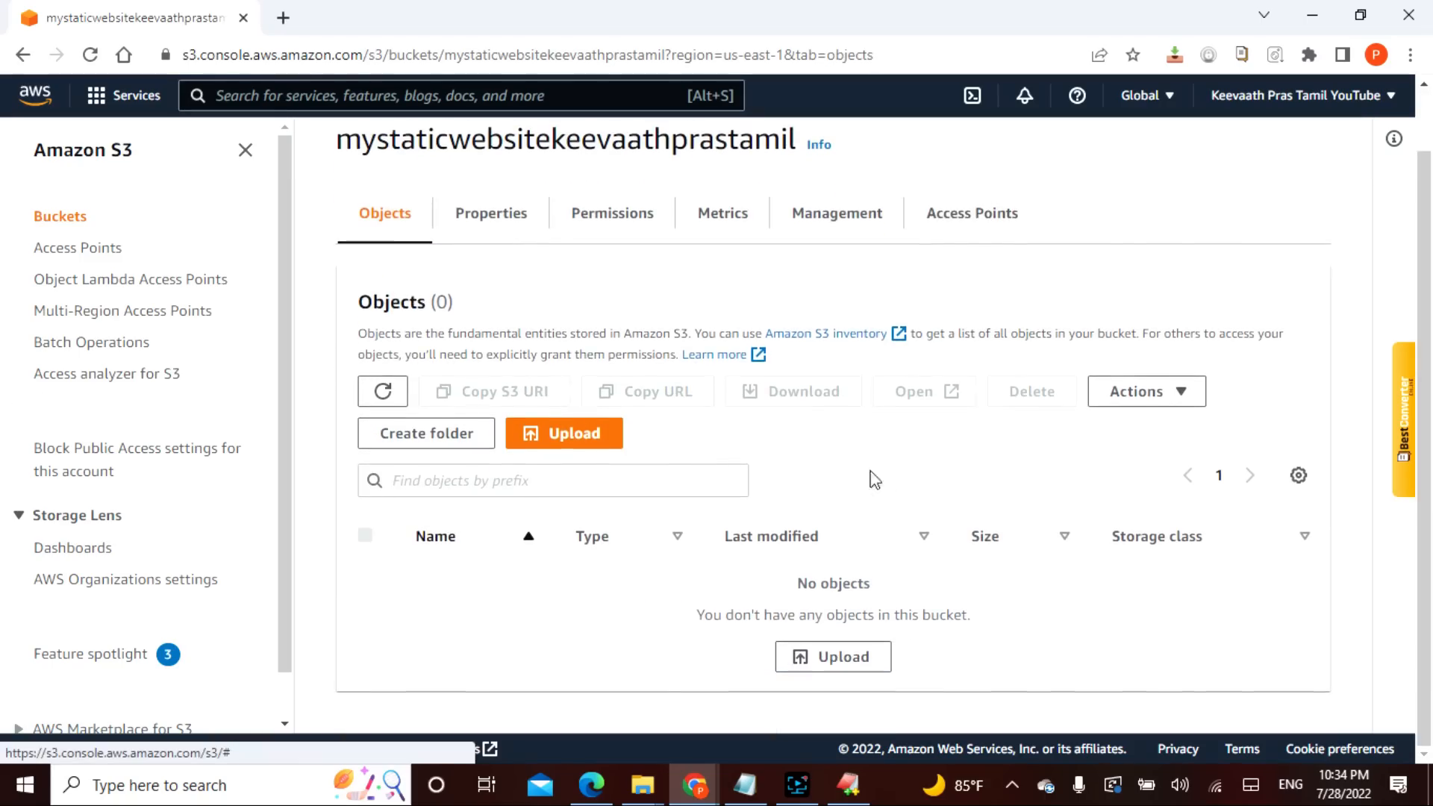
# Upload error.html and index.html to the bucket, then start another upload
pyautogui.click(606, 439)
pyautogui.click(492, 17)
pyautogui.click(758, 419)
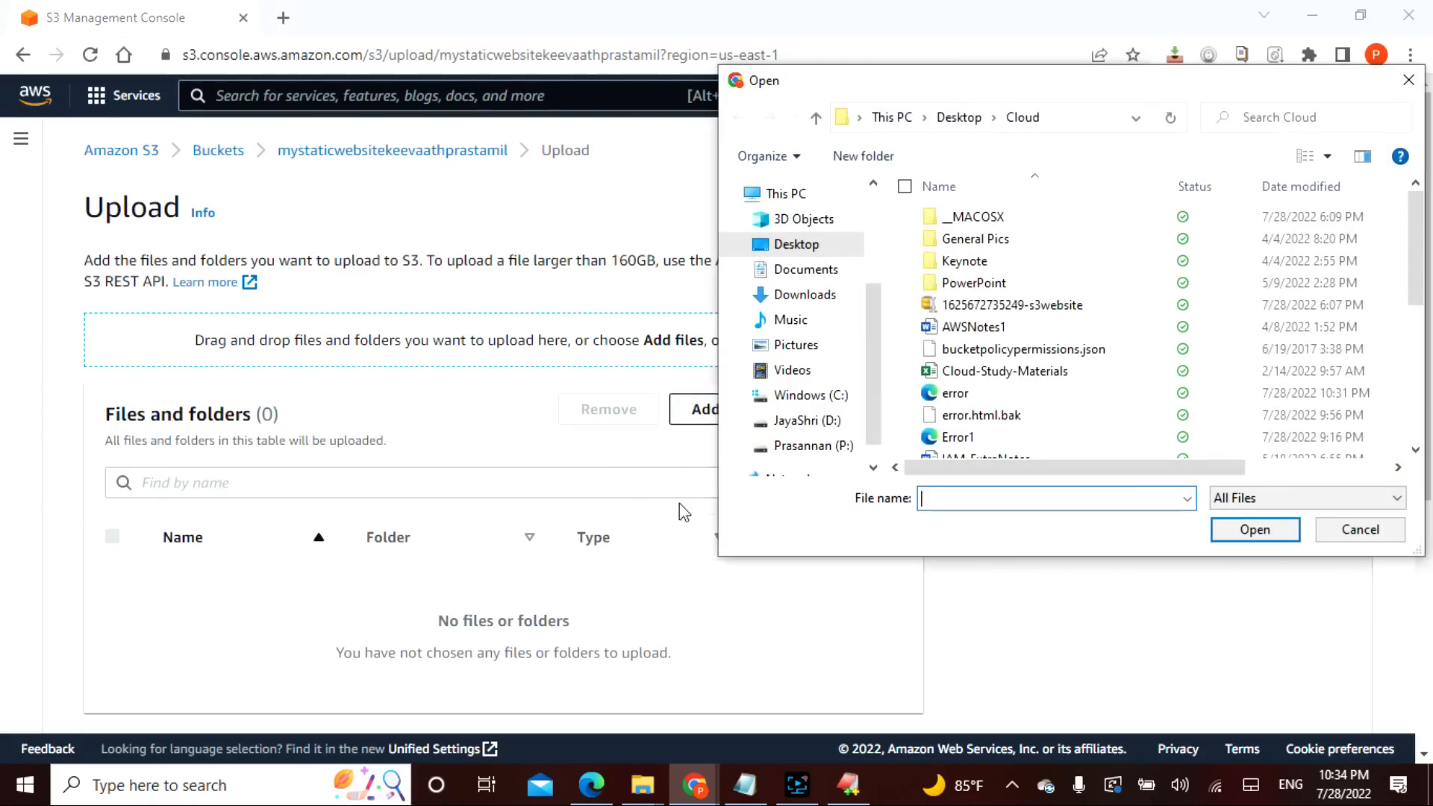
pyautogui.click(983, 393)
pyautogui.scroll(-1, 1075, 403)
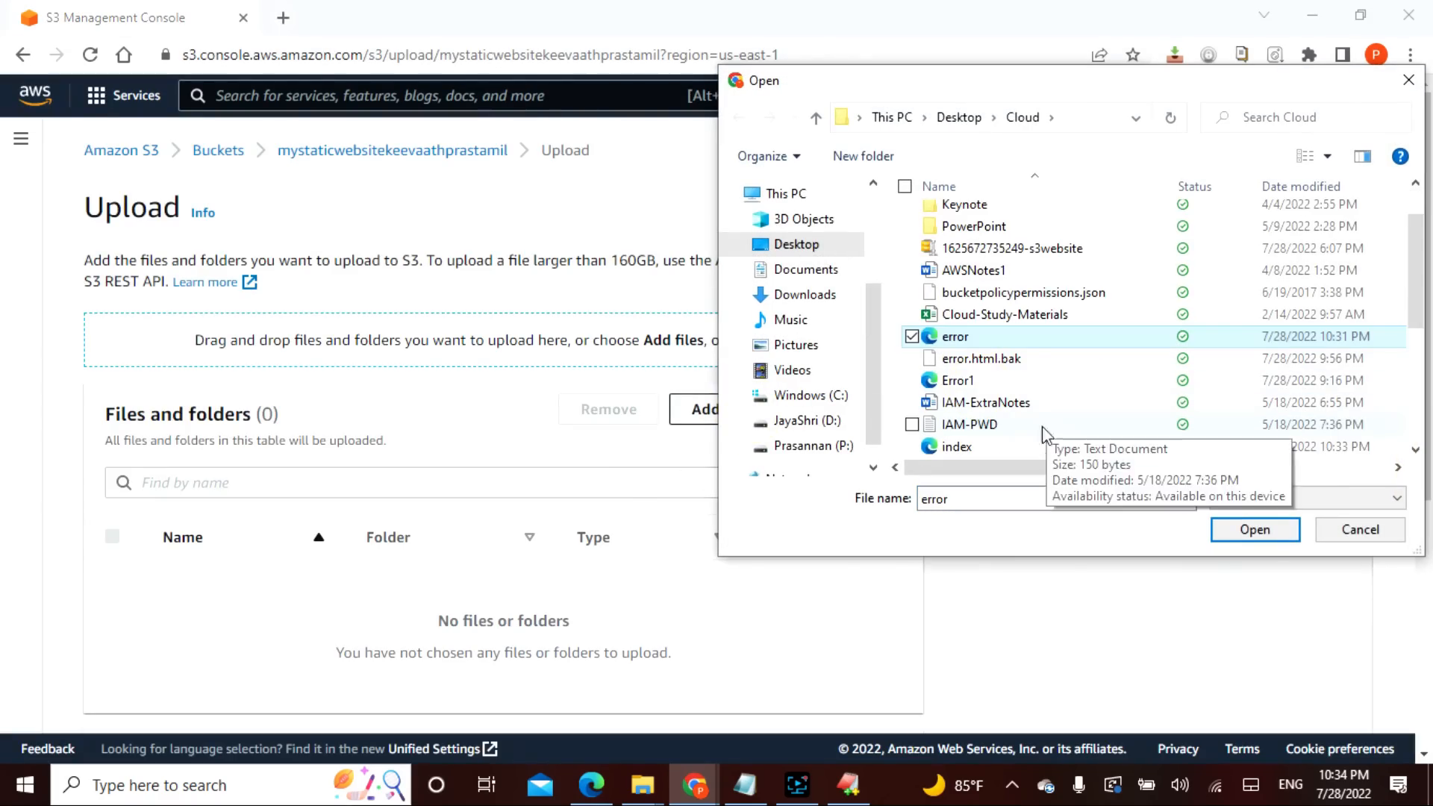
pyautogui.keyDown('ctrl'); pyautogui.click(1014, 448); pyautogui.keyUp('ctrl')
pyautogui.click(1255, 530)
pyautogui.scroll(-5, 1045, 493)
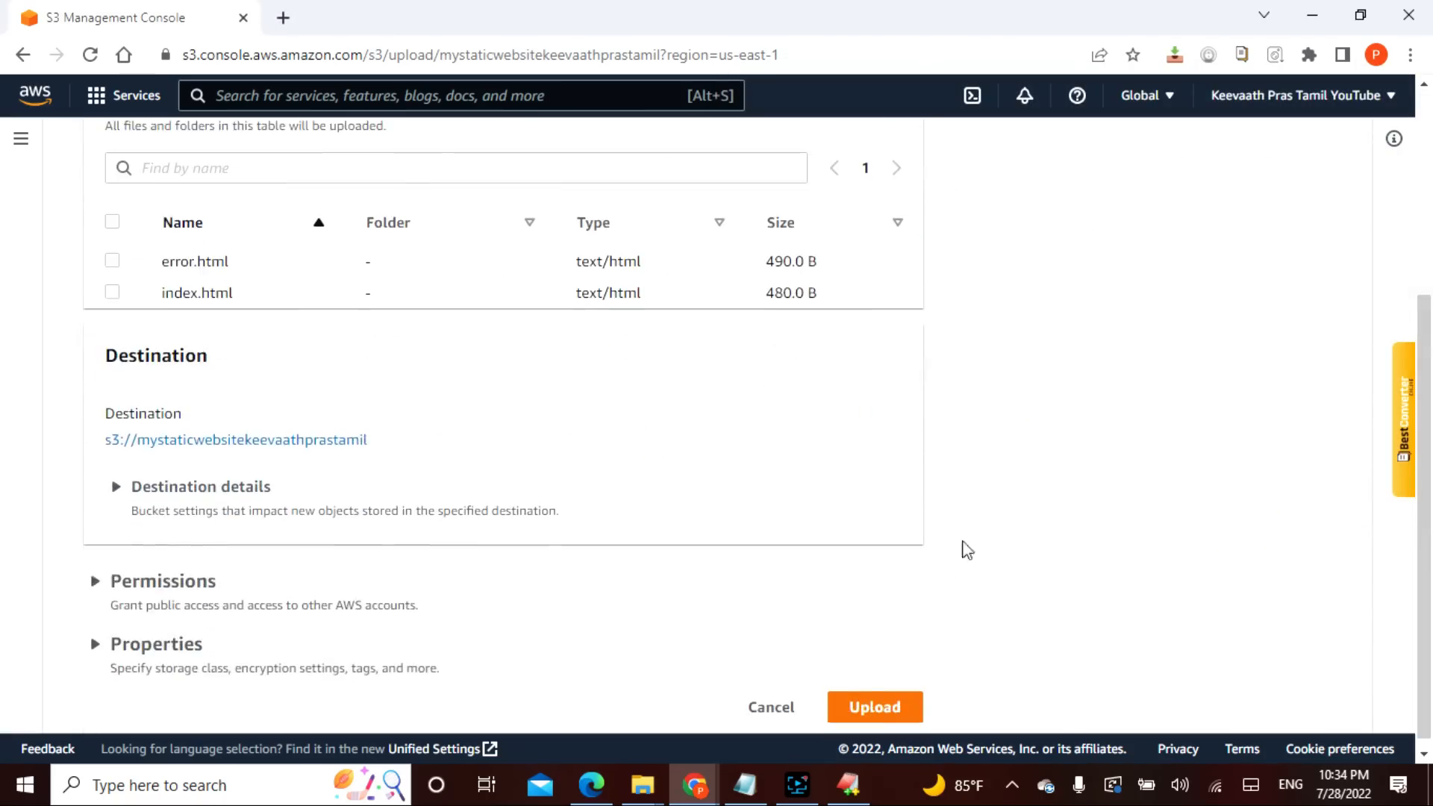
pyautogui.click(875, 697)
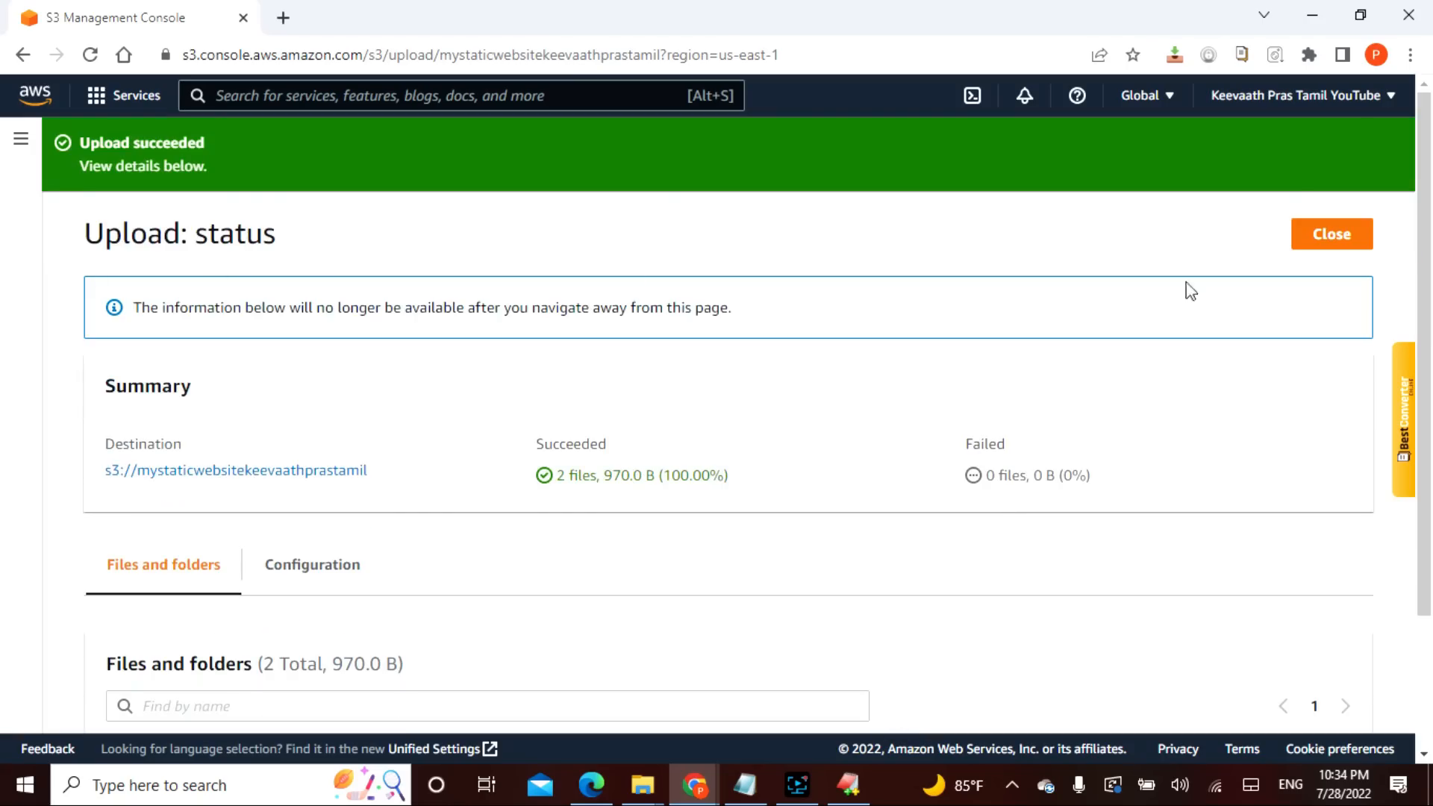
pyautogui.click(1344, 249)
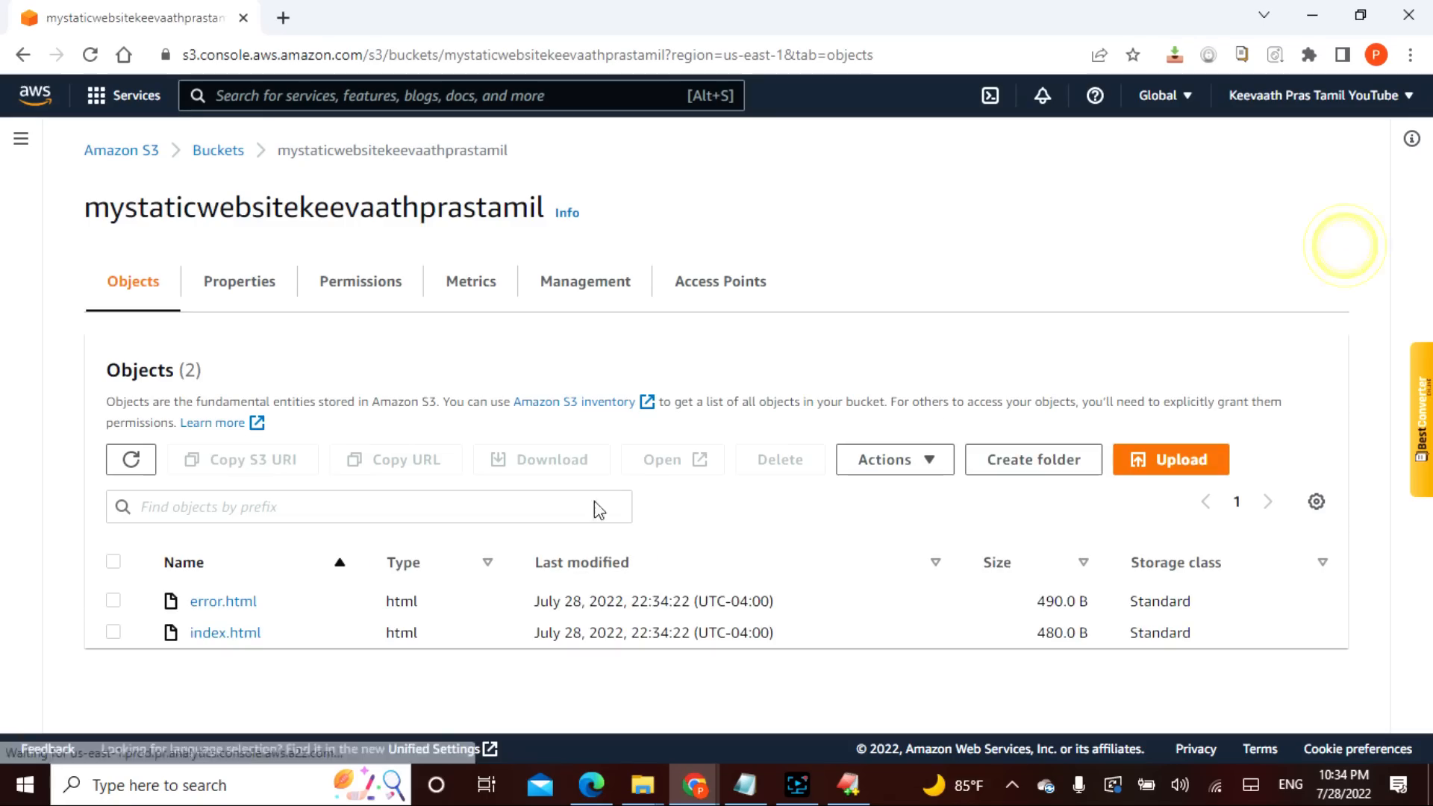
pyautogui.click(1217, 478)
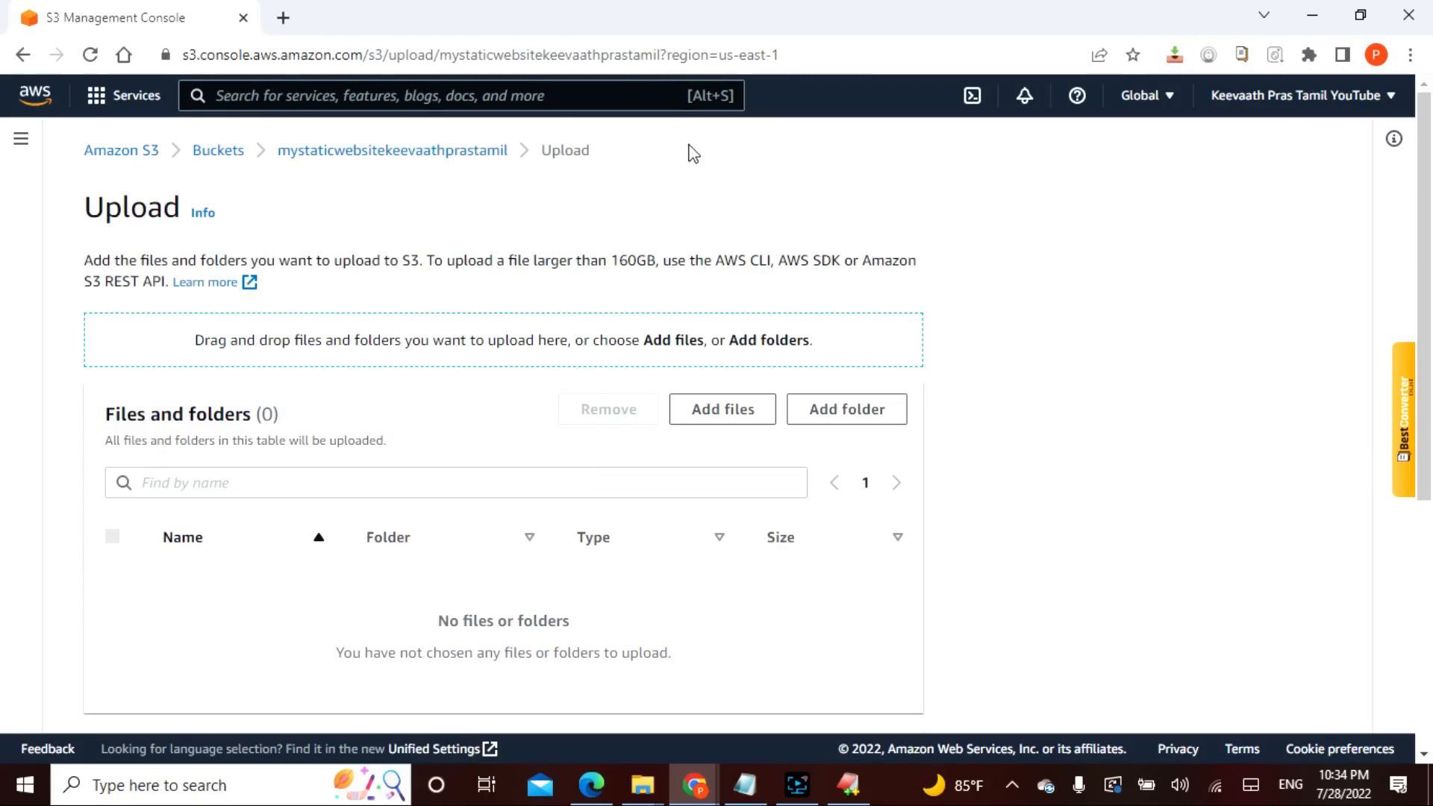
# Upload cloud-computing-in-social-network.jpg from the PowerPoint folder, then return to the bucket's objects
pyautogui.click(720, 411)
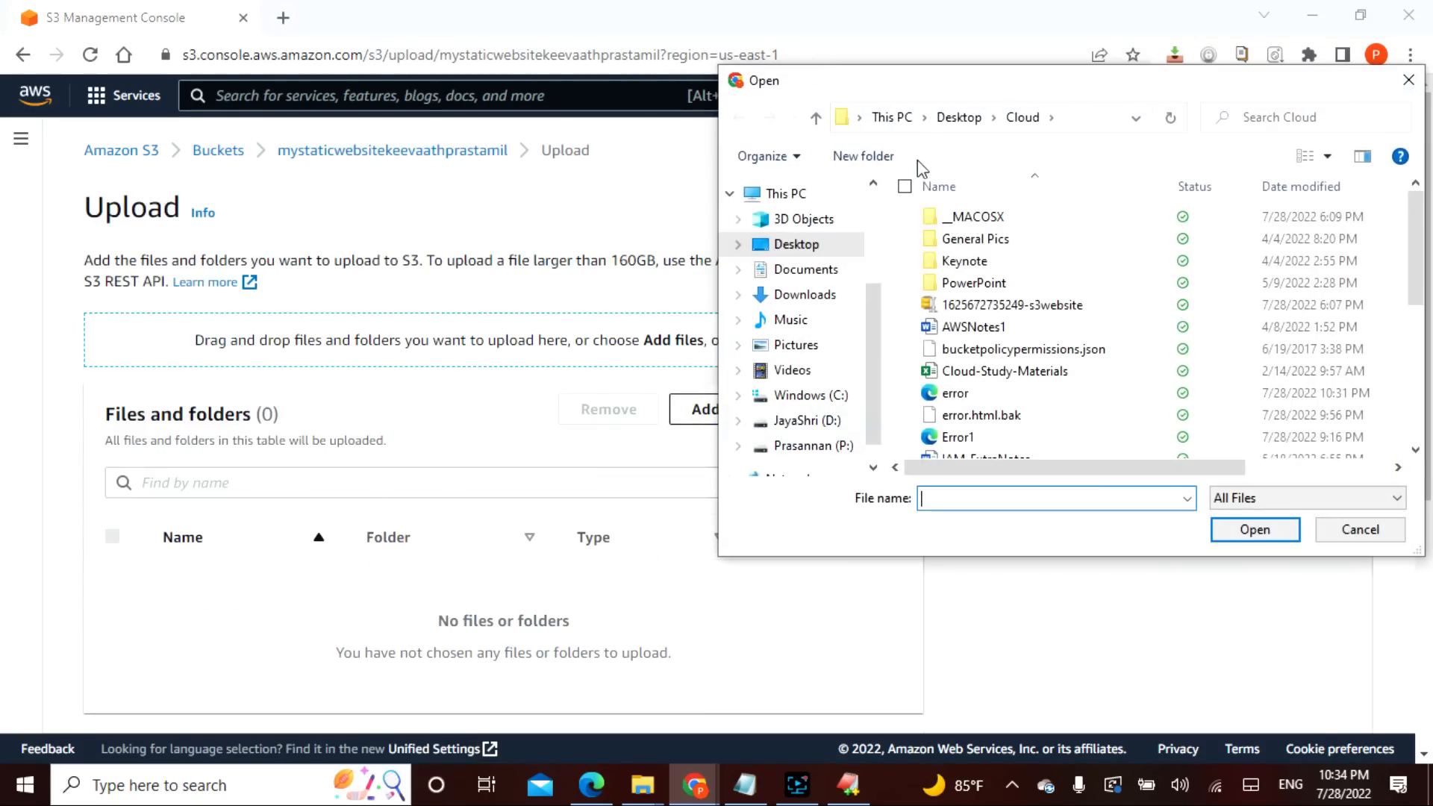
pyautogui.doubleClick(974, 283)
pyautogui.scroll(-6, 1359, 336)
pyautogui.doubleClick(1194, 306)
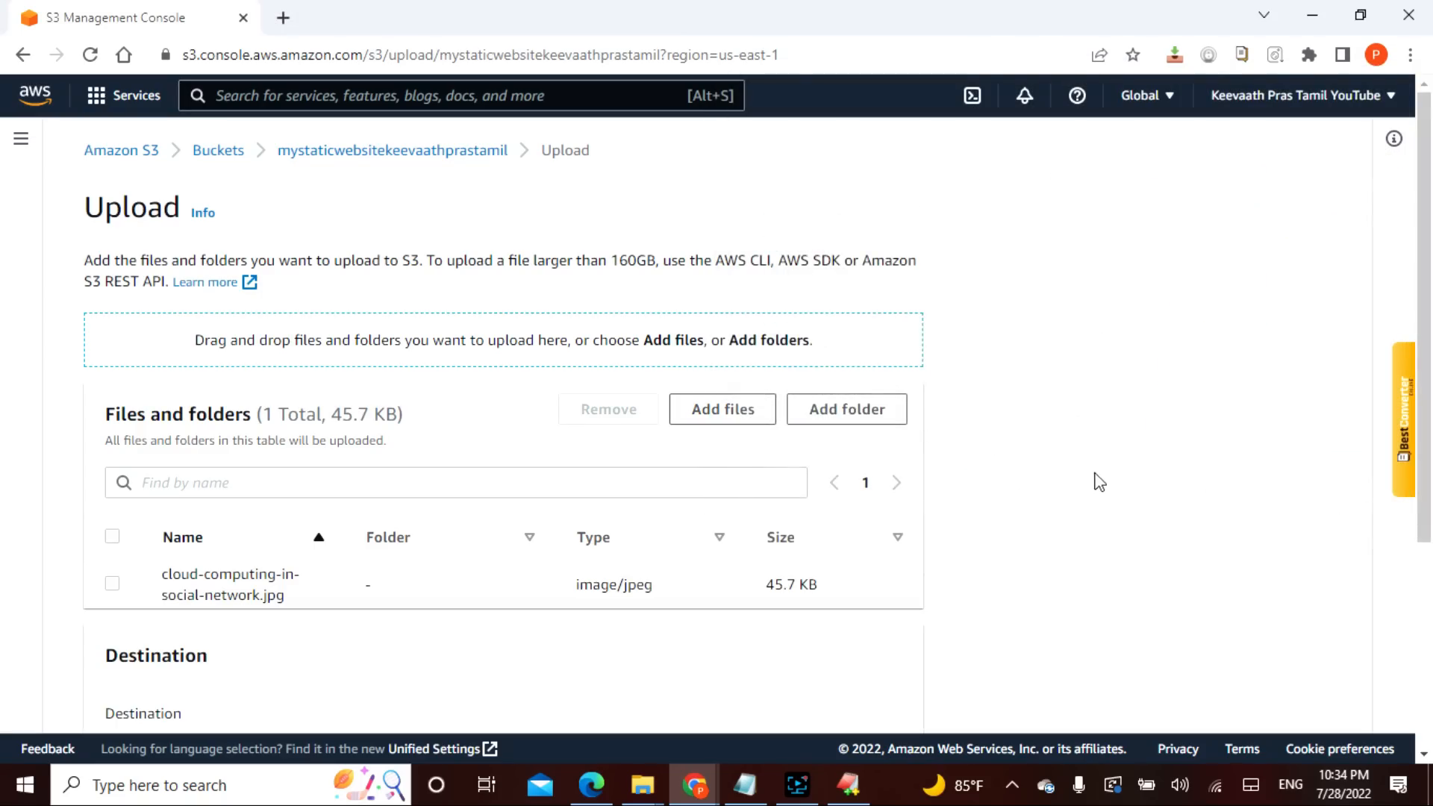
pyautogui.scroll(-4, 1079, 478)
pyautogui.click(912, 694)
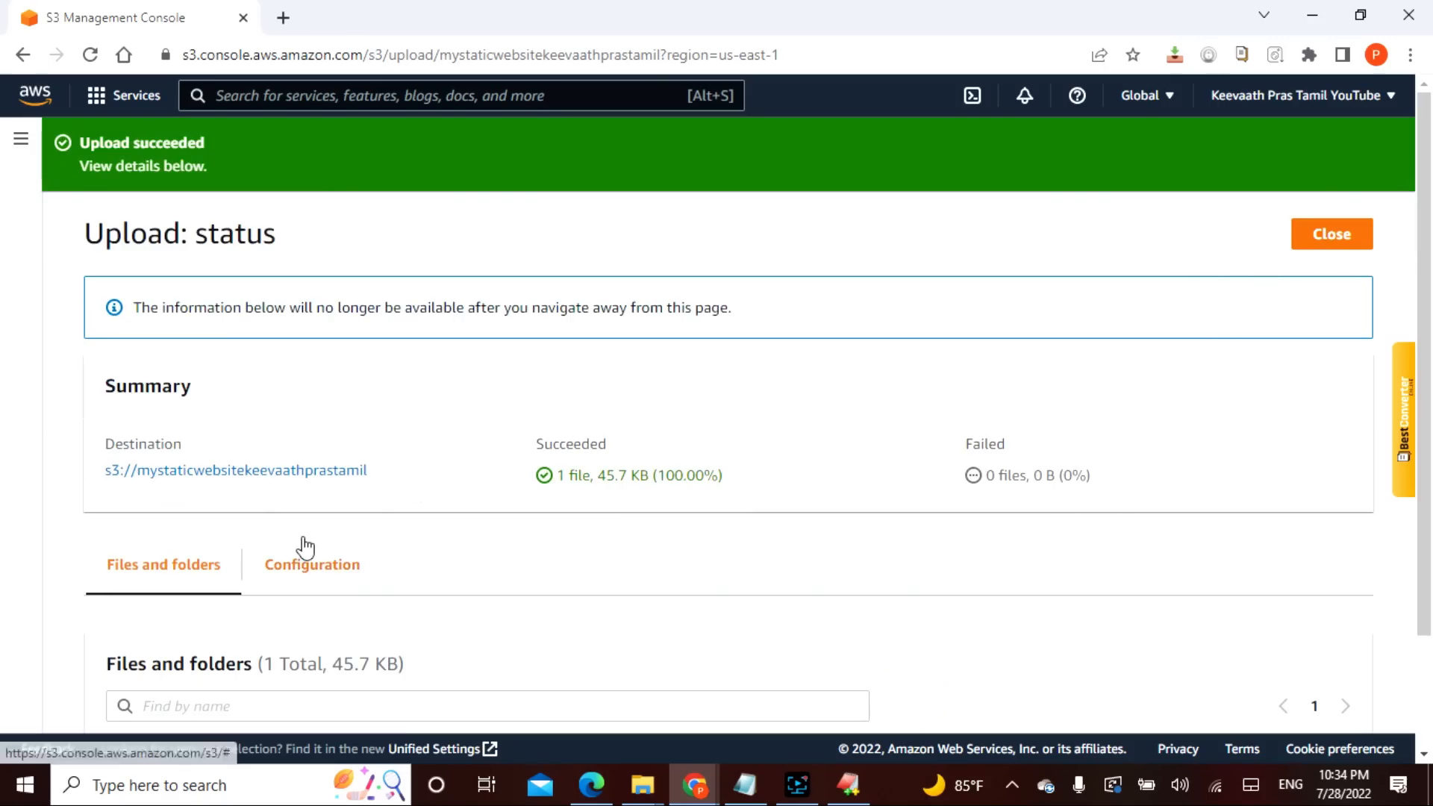
pyautogui.click(290, 477)
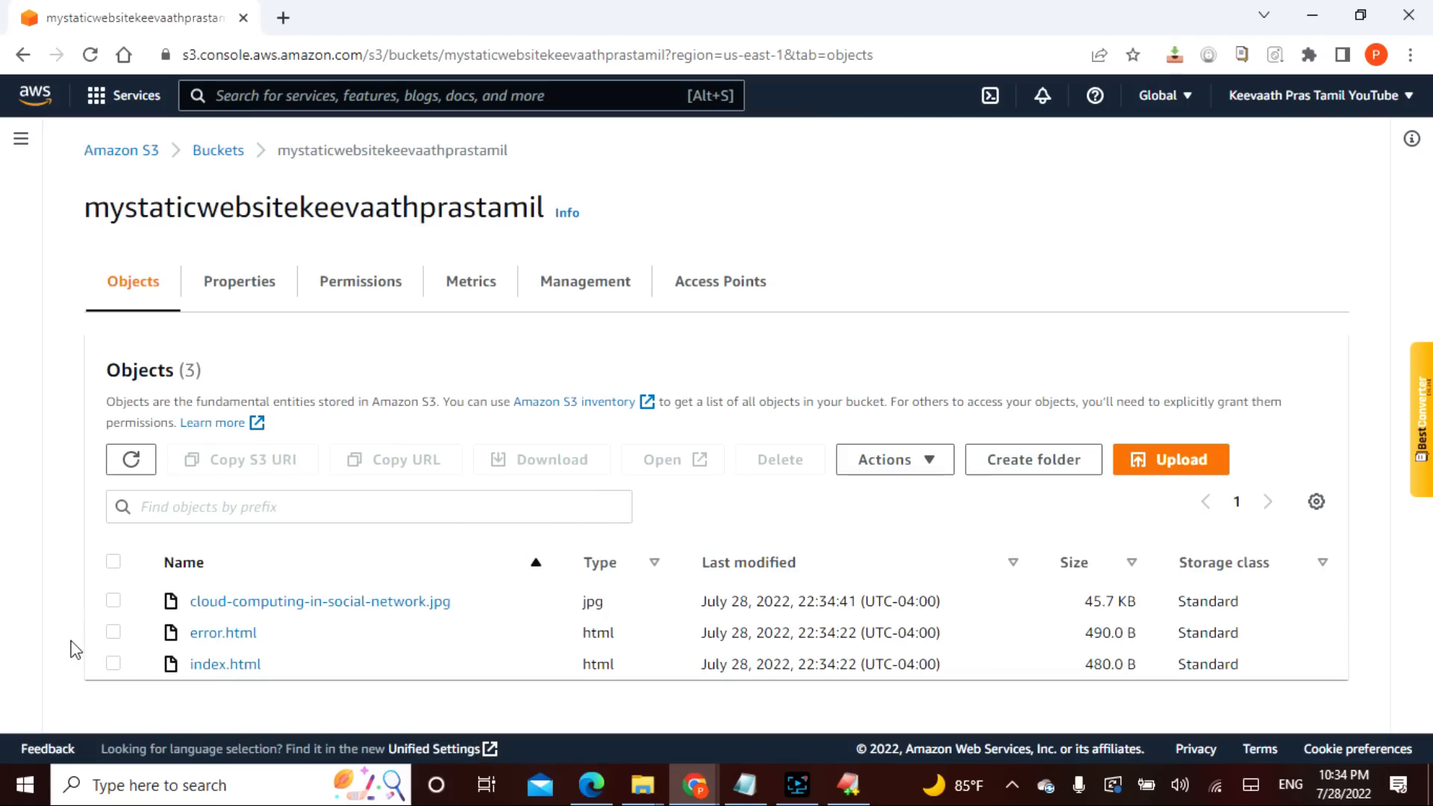
# Select all three objects and view the Actions menu without applying anything
pyautogui.click(112, 601)
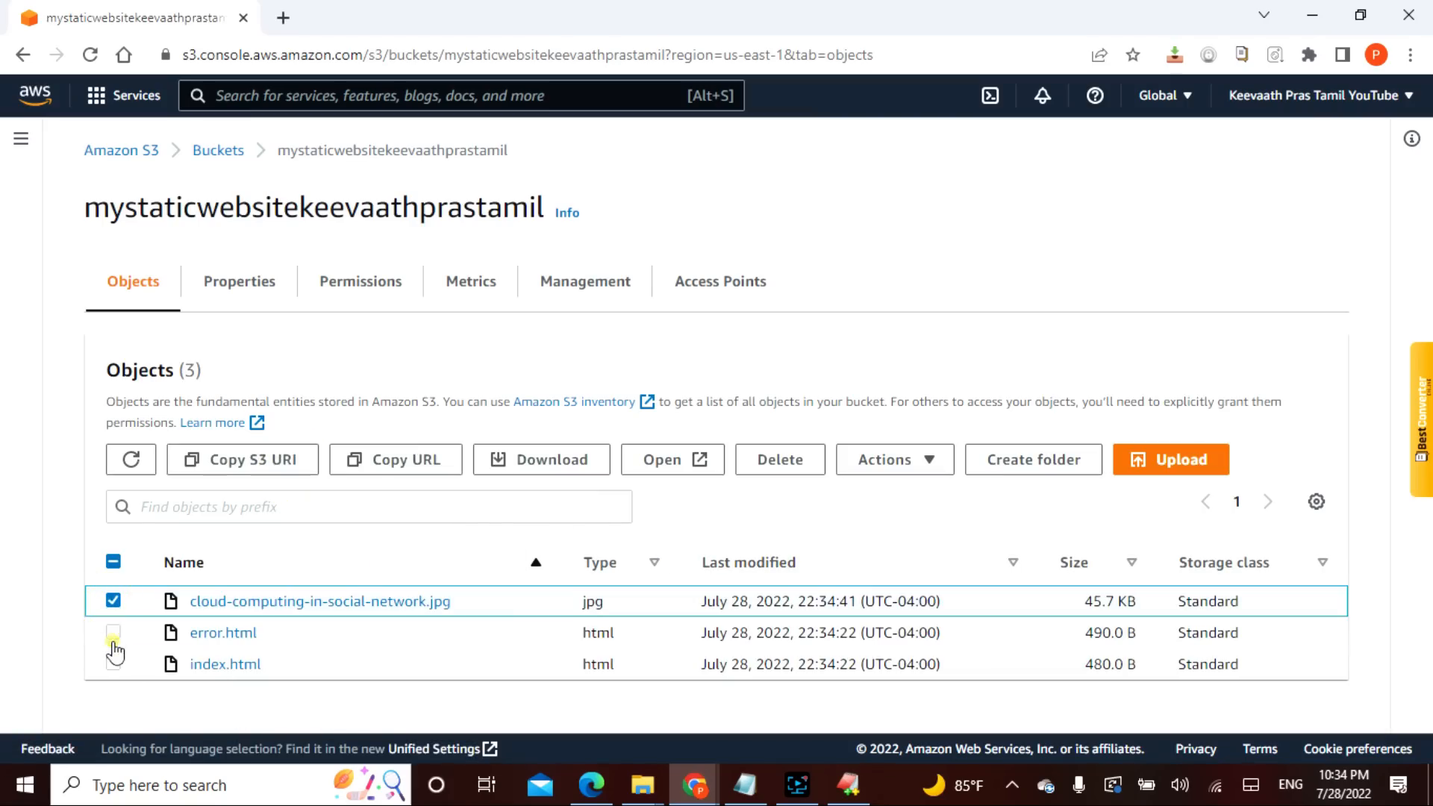
pyautogui.click(113, 632)
pyautogui.click(114, 663)
pyautogui.click(935, 464)
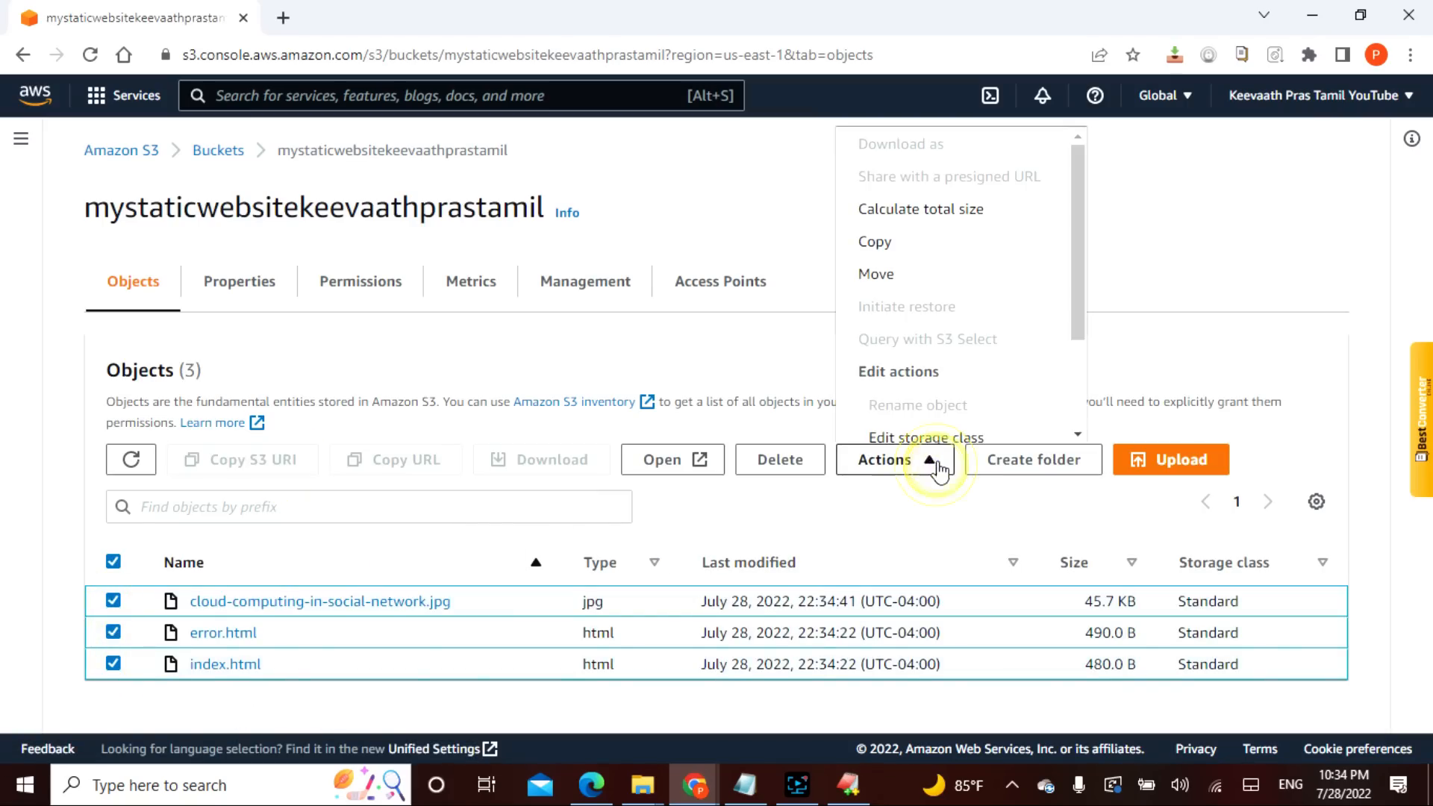
pyautogui.moveTo(1077, 322); pyautogui.dragTo(1076, 408)
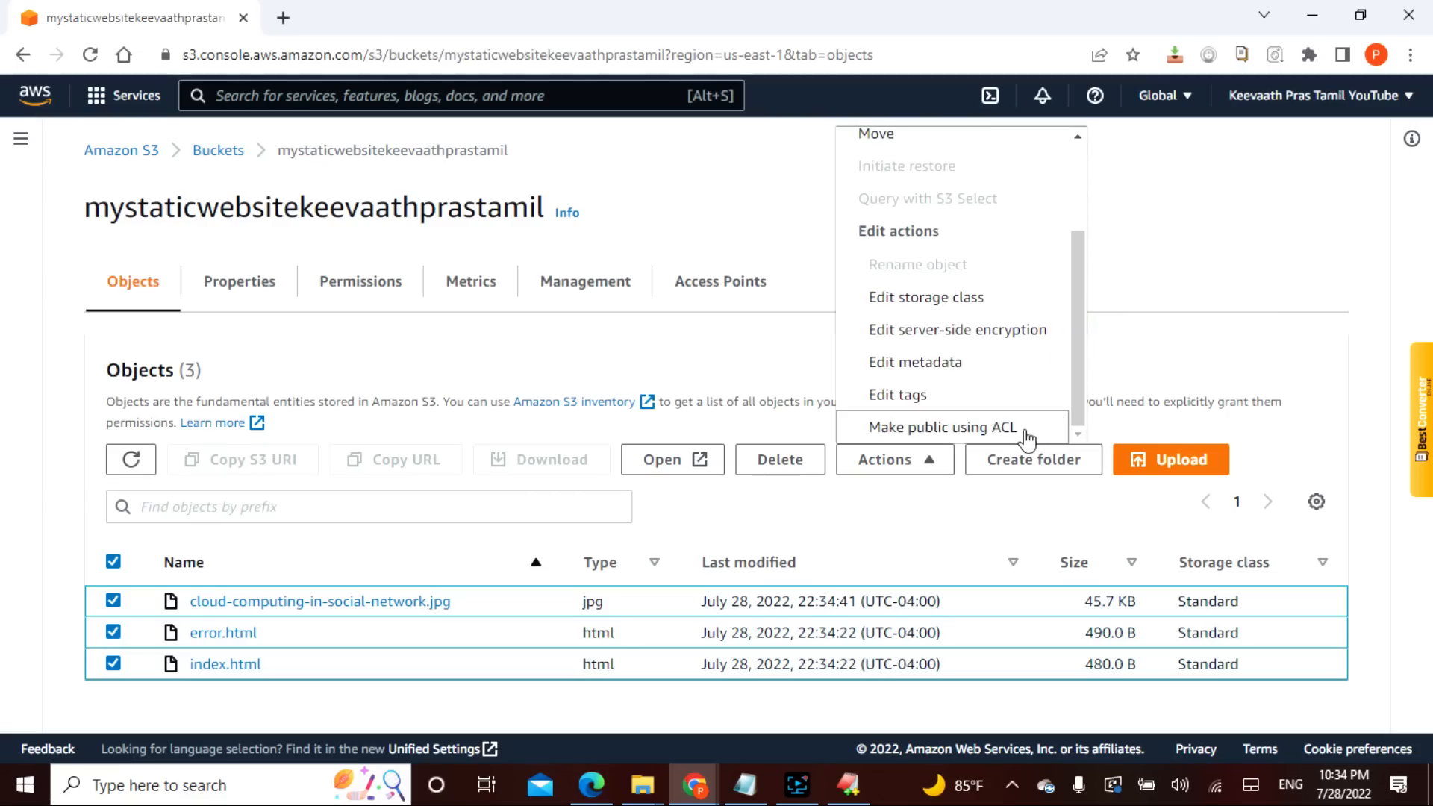
pyautogui.click(1273, 201)
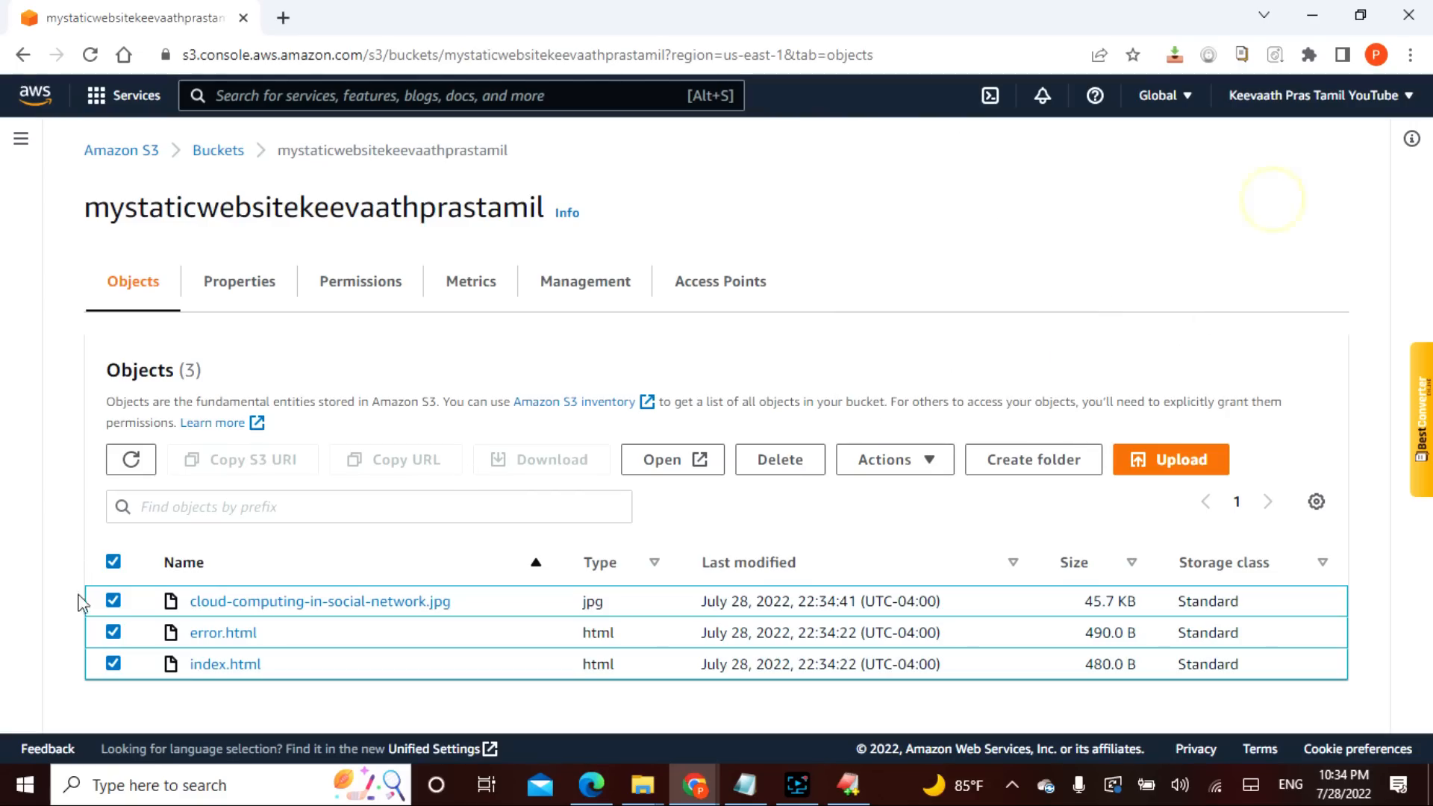
# Deselect the objects and view the Permissions tab down to Bucket policy
pyautogui.click(113, 601)
pyautogui.click(113, 632)
pyautogui.click(114, 664)
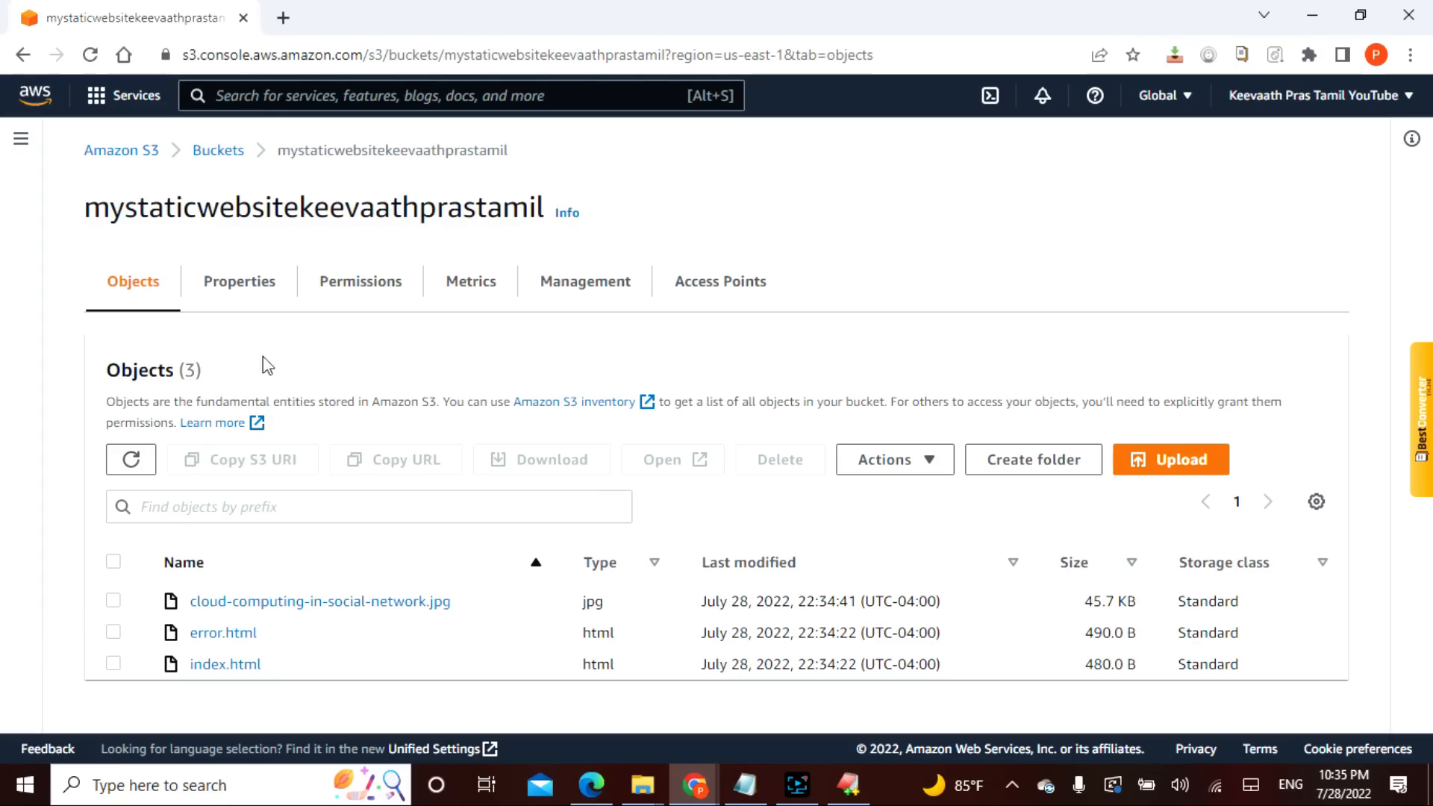
pyautogui.click(347, 291)
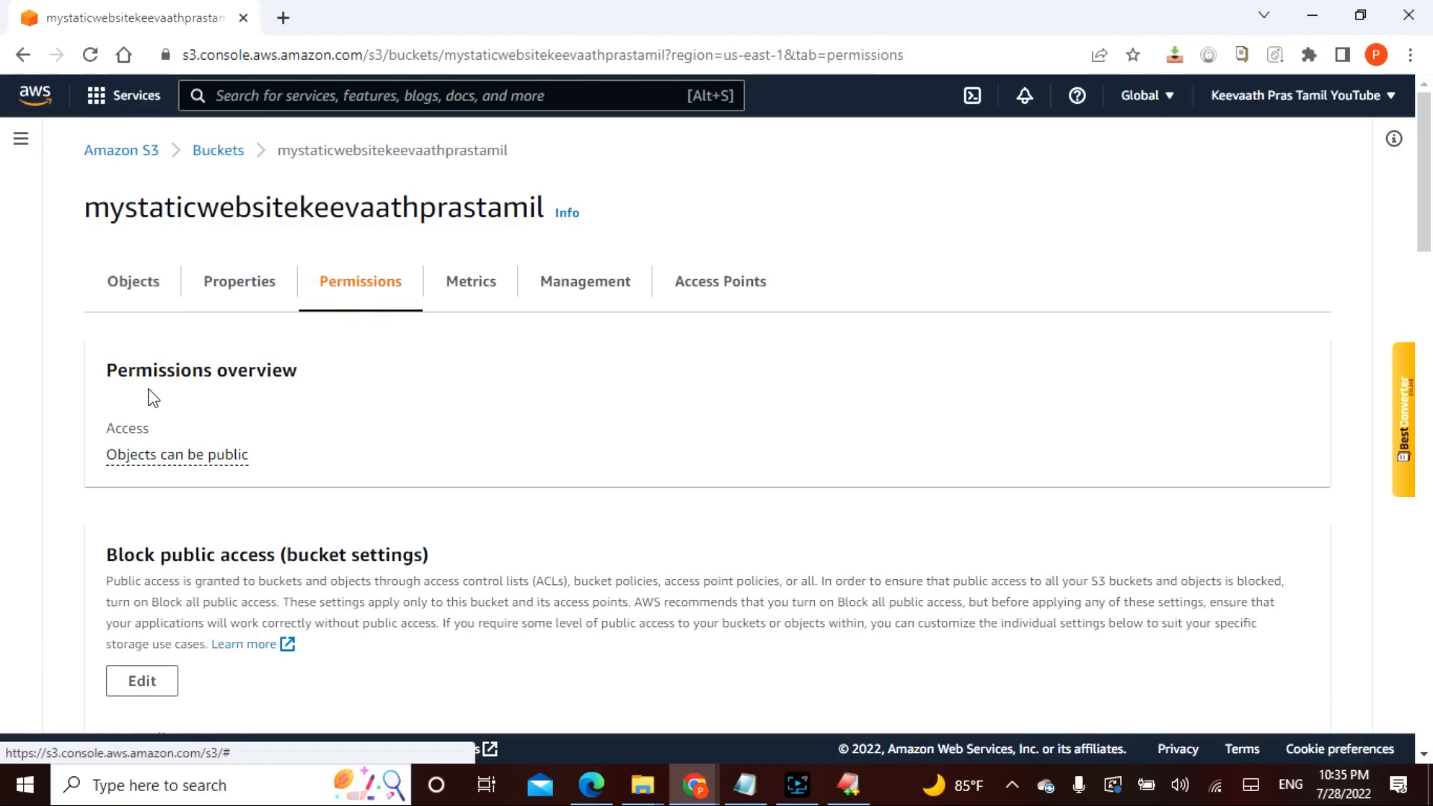
pyautogui.scroll(-5, 153, 398)
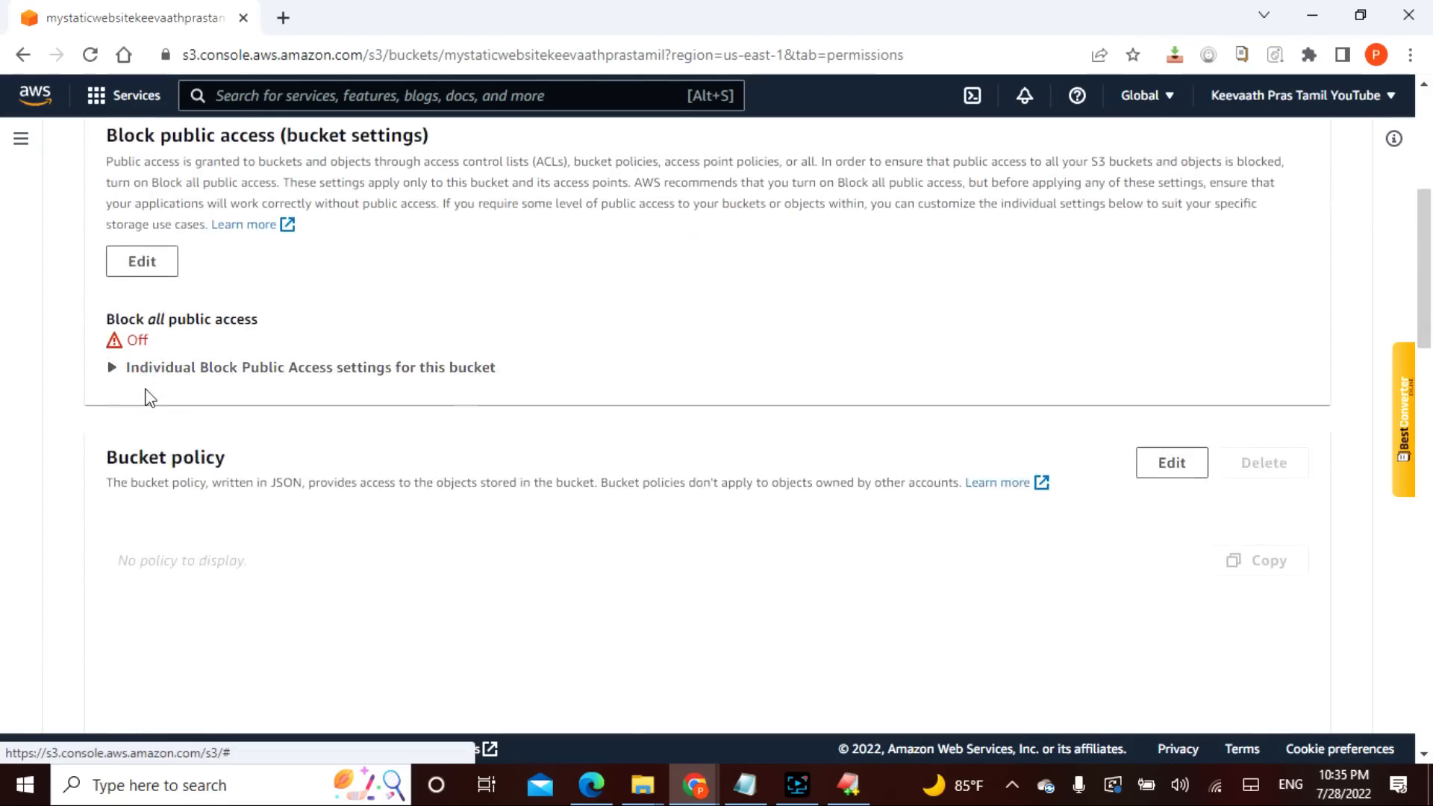
# Open the Bucket policy editor for the bucket
pyautogui.scroll(-3, 149, 397)
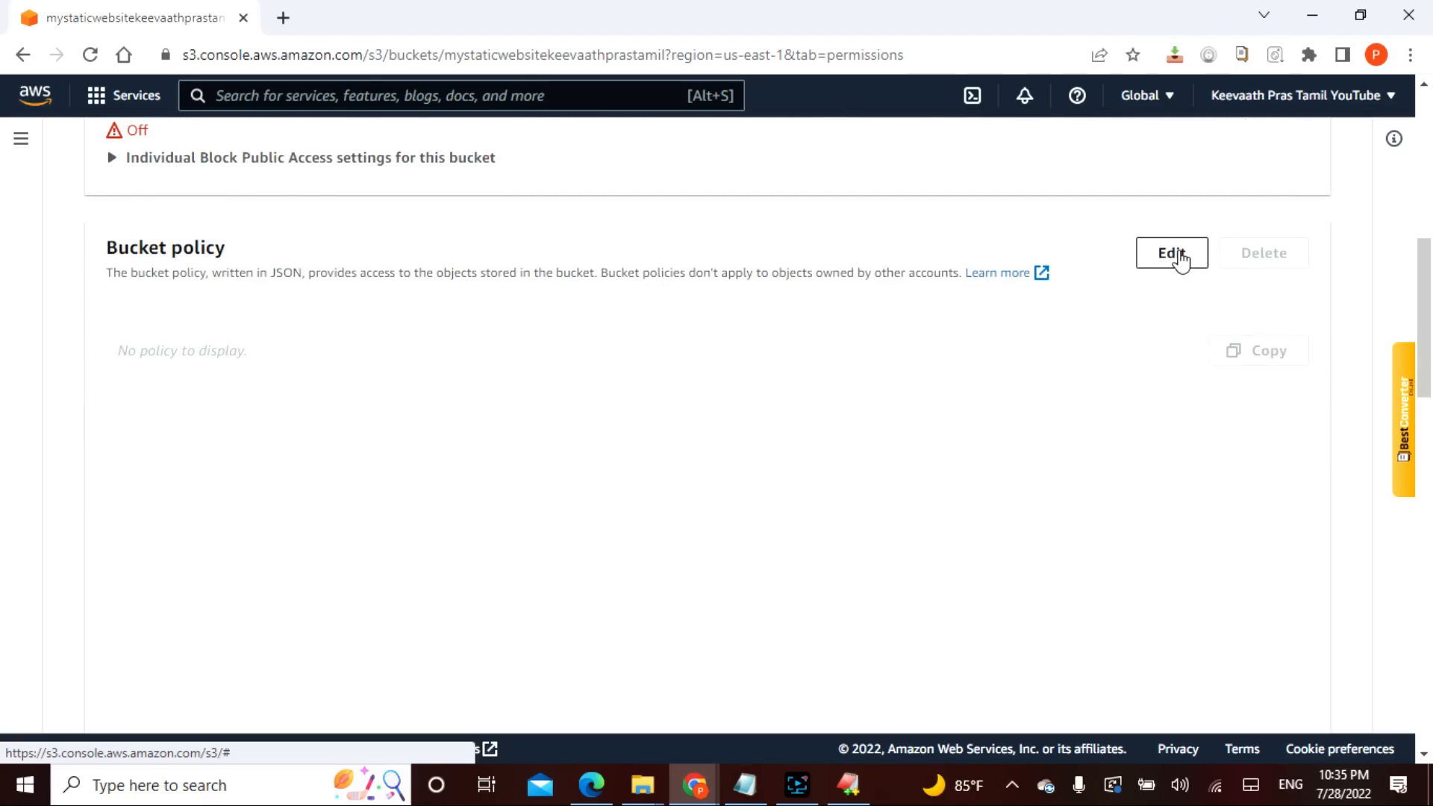
pyautogui.click(1172, 254)
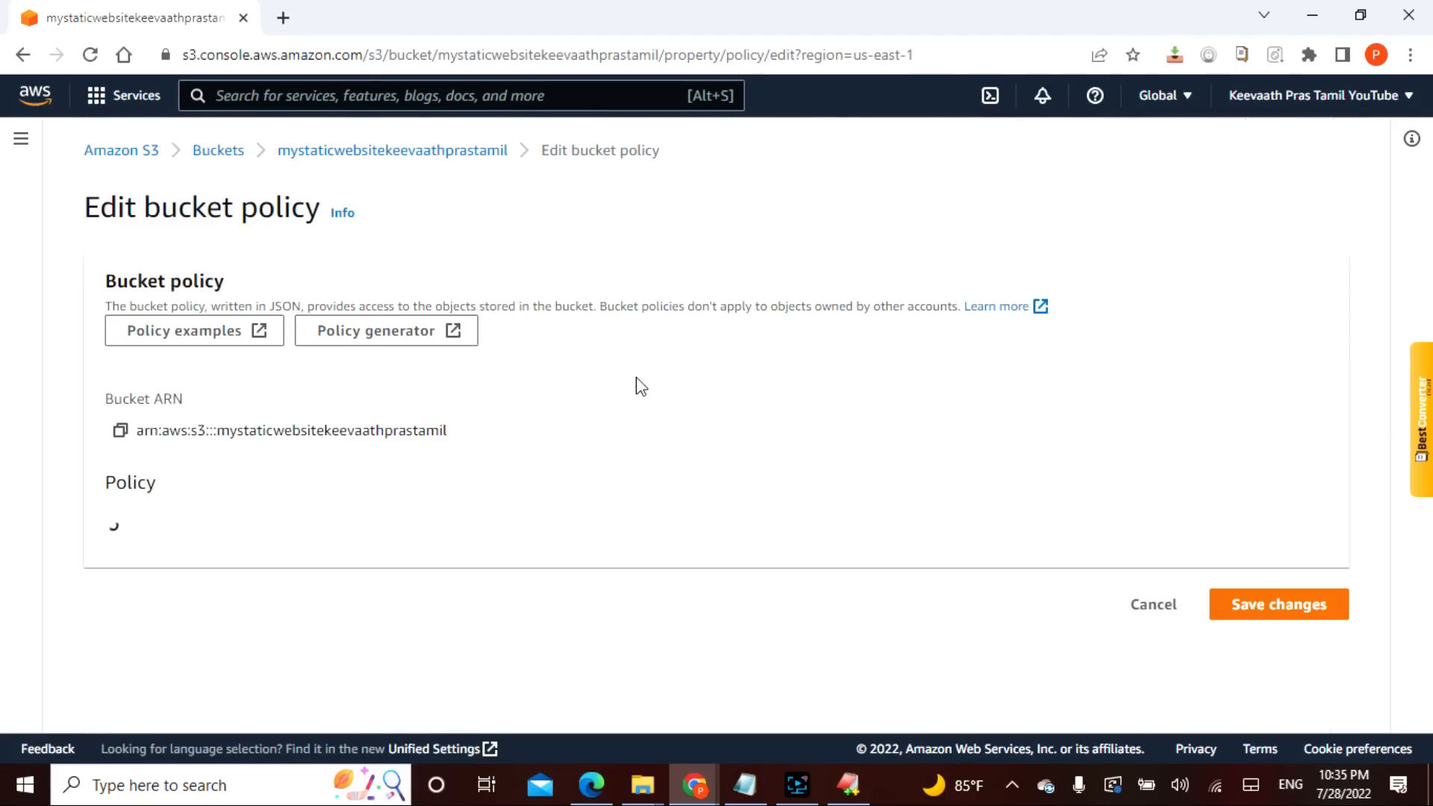
pyautogui.scroll(-1, 598, 399)
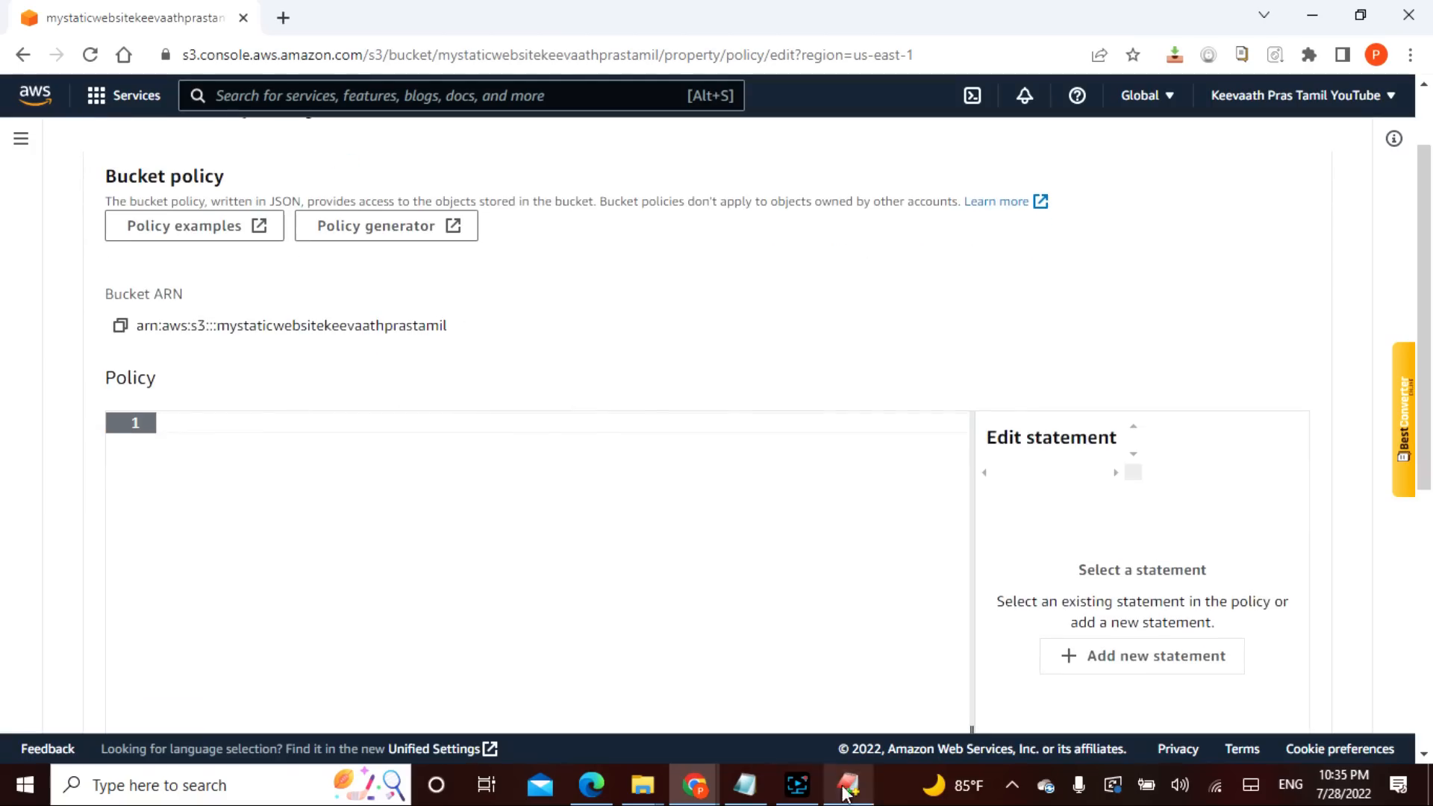
# Select the whole public-read JSON policy in Notepad, then minimize Notepad
pyautogui.click(746, 784)
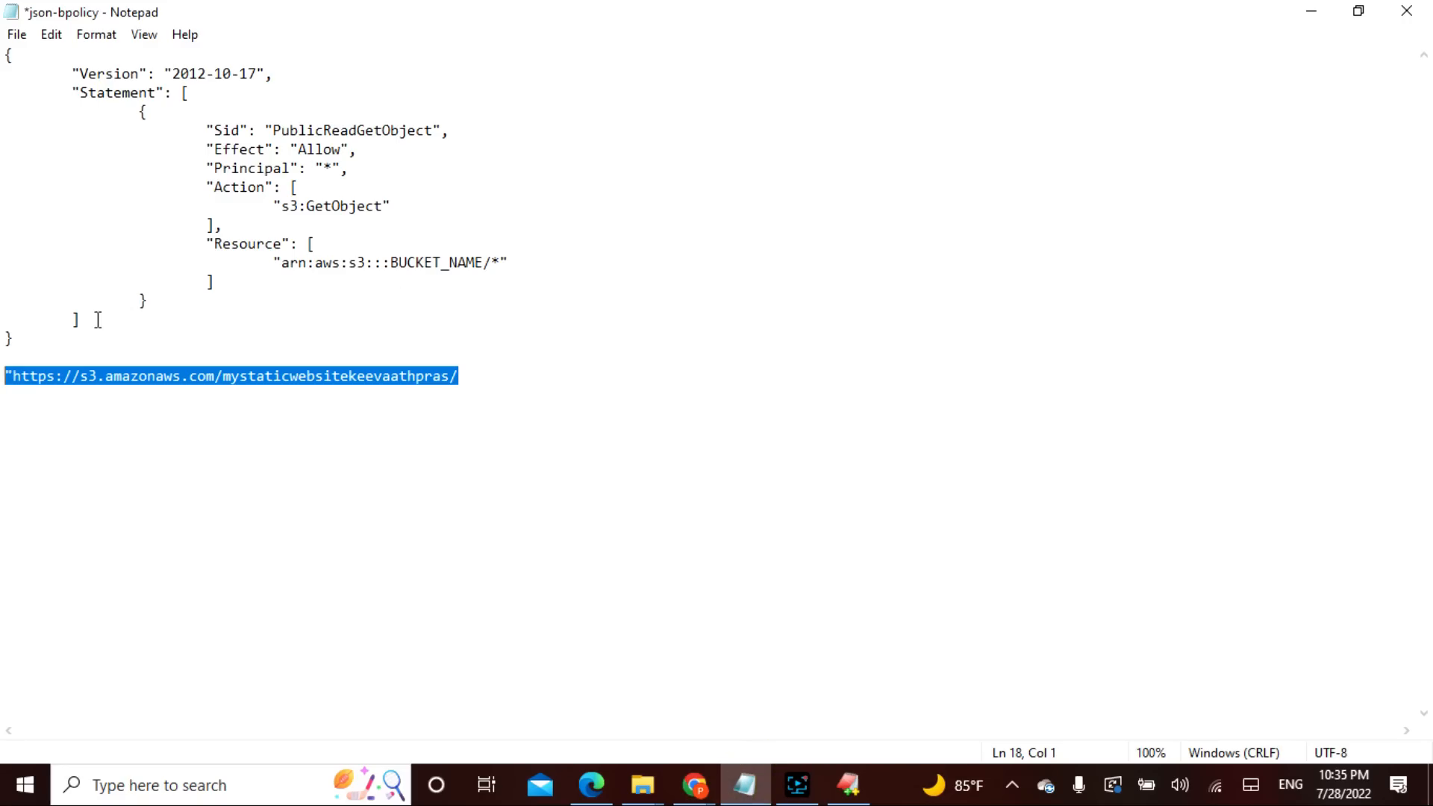
pyautogui.moveTo(41, 337); pyautogui.dragTo(7, 61)
pyautogui.hotkey('ctrl', 'c')
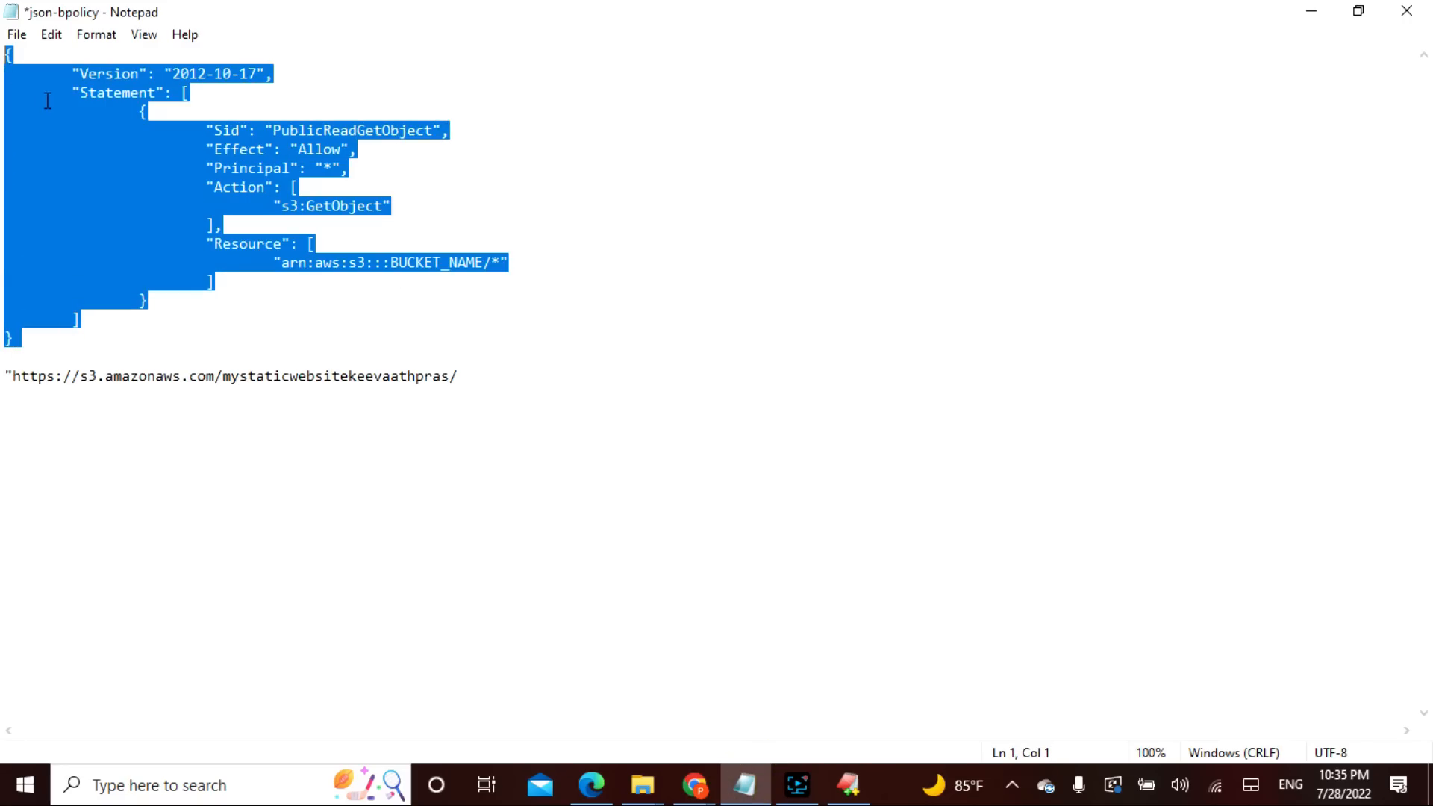
pyautogui.click(1311, 11)
# Paste the PublicReadGetObject JSON policy into the empty policy editor
pyautogui.click(586, 505)
pyautogui.hotkey('ctrl', 'v')
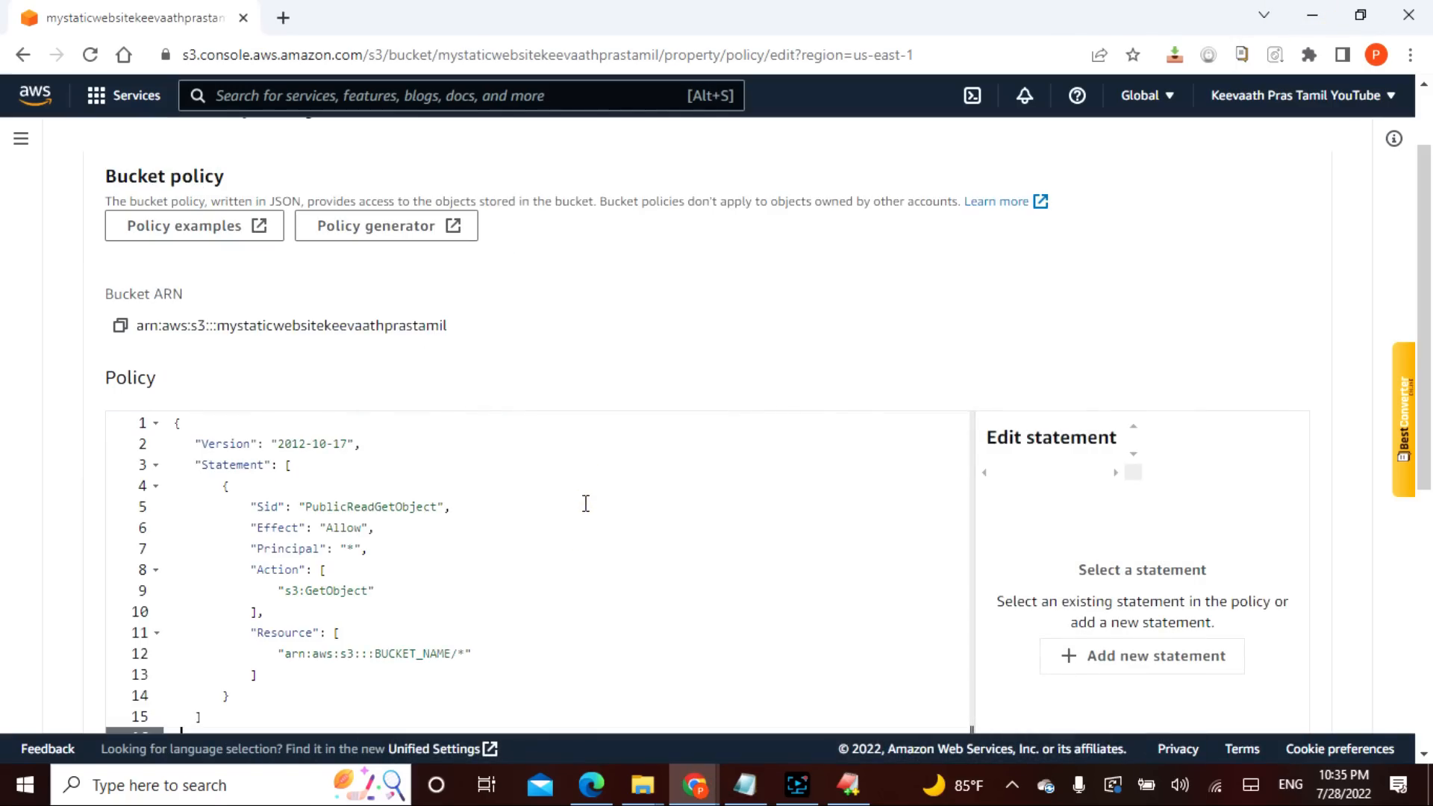
pyautogui.scroll(-1, 703, 505)
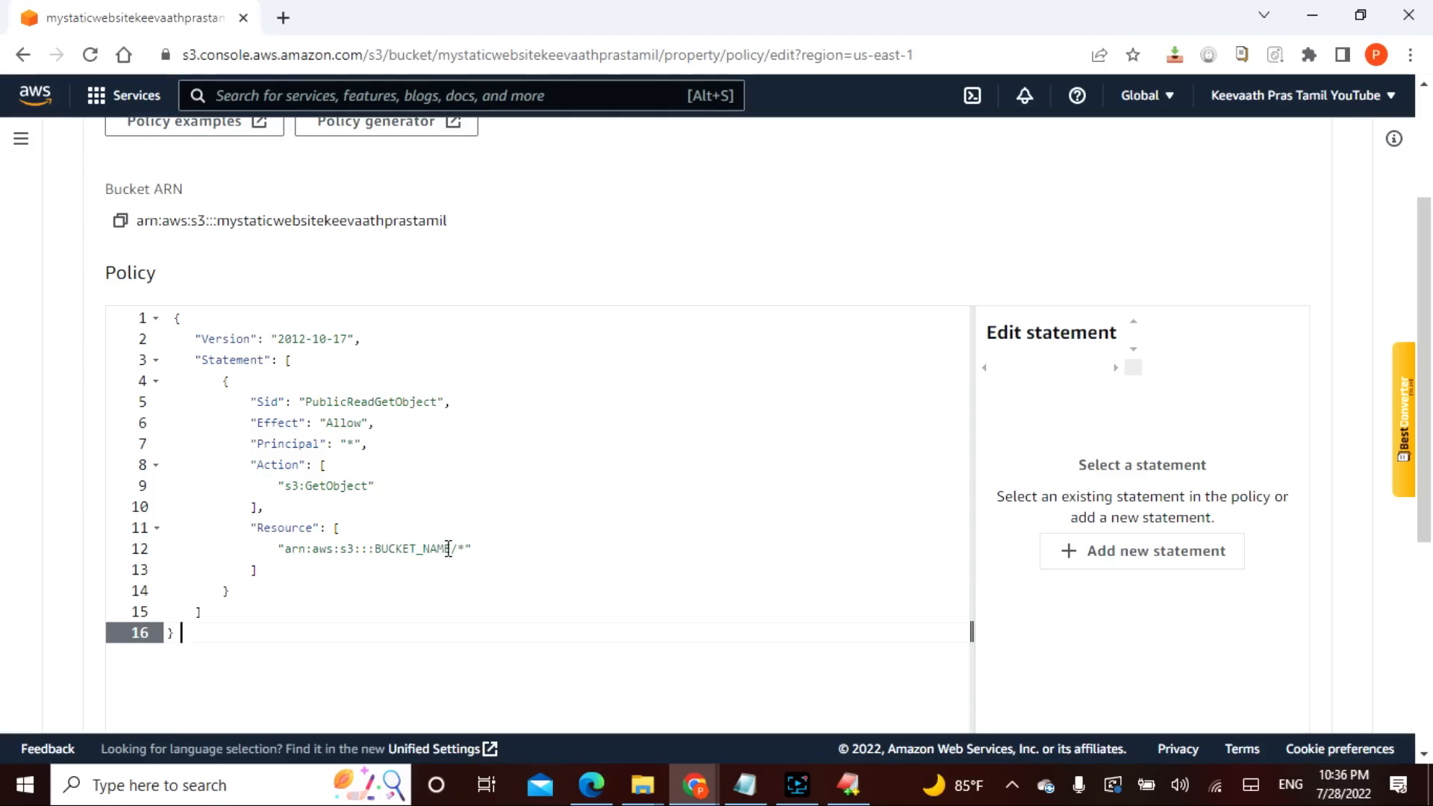
# Replace the BUCKET_NAME placeholder with the bucket ARN arn:aws:s3:::mystaticwebsitekeevaathprastamil
pyautogui.click(120, 224)
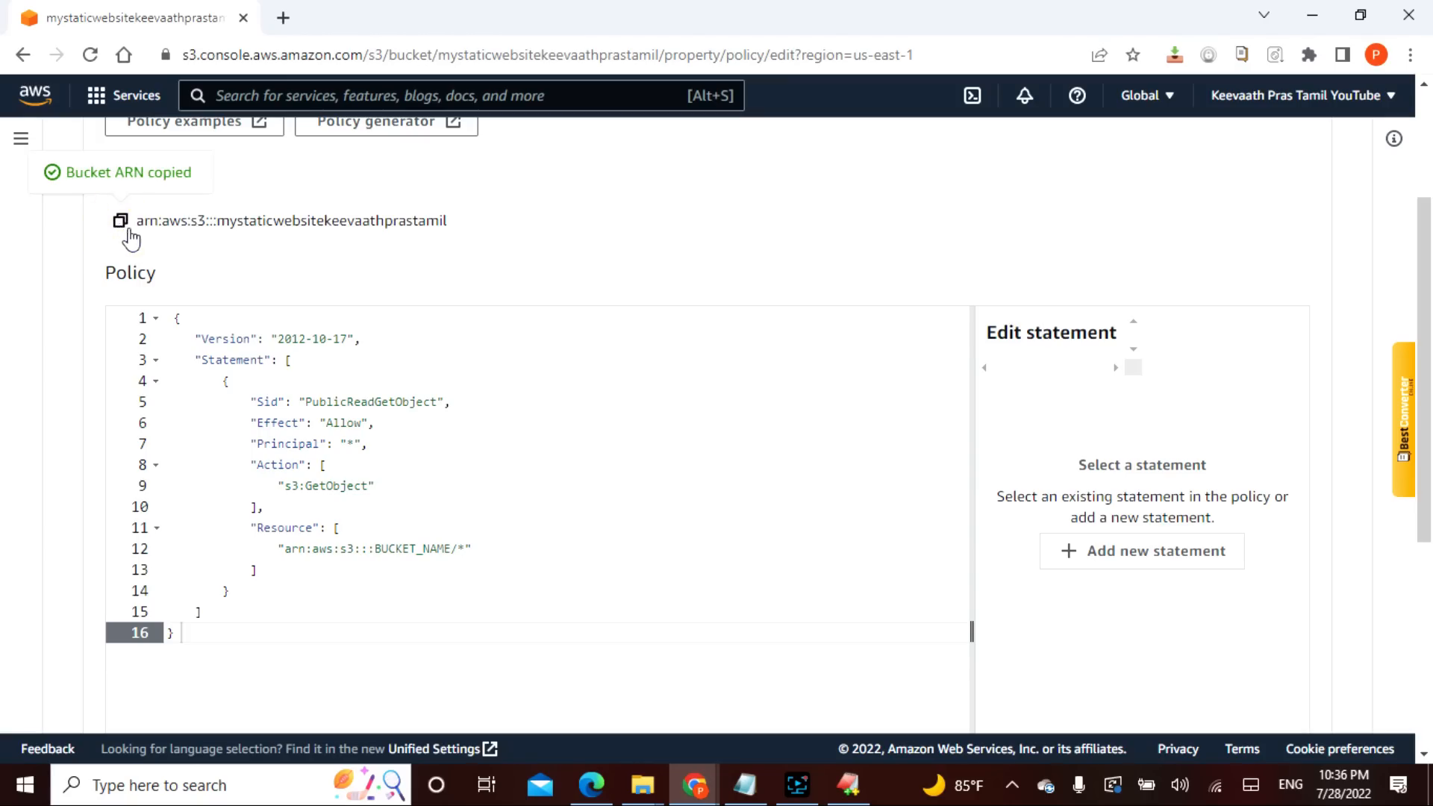
pyautogui.moveTo(451, 548); pyautogui.dragTo(285, 549)
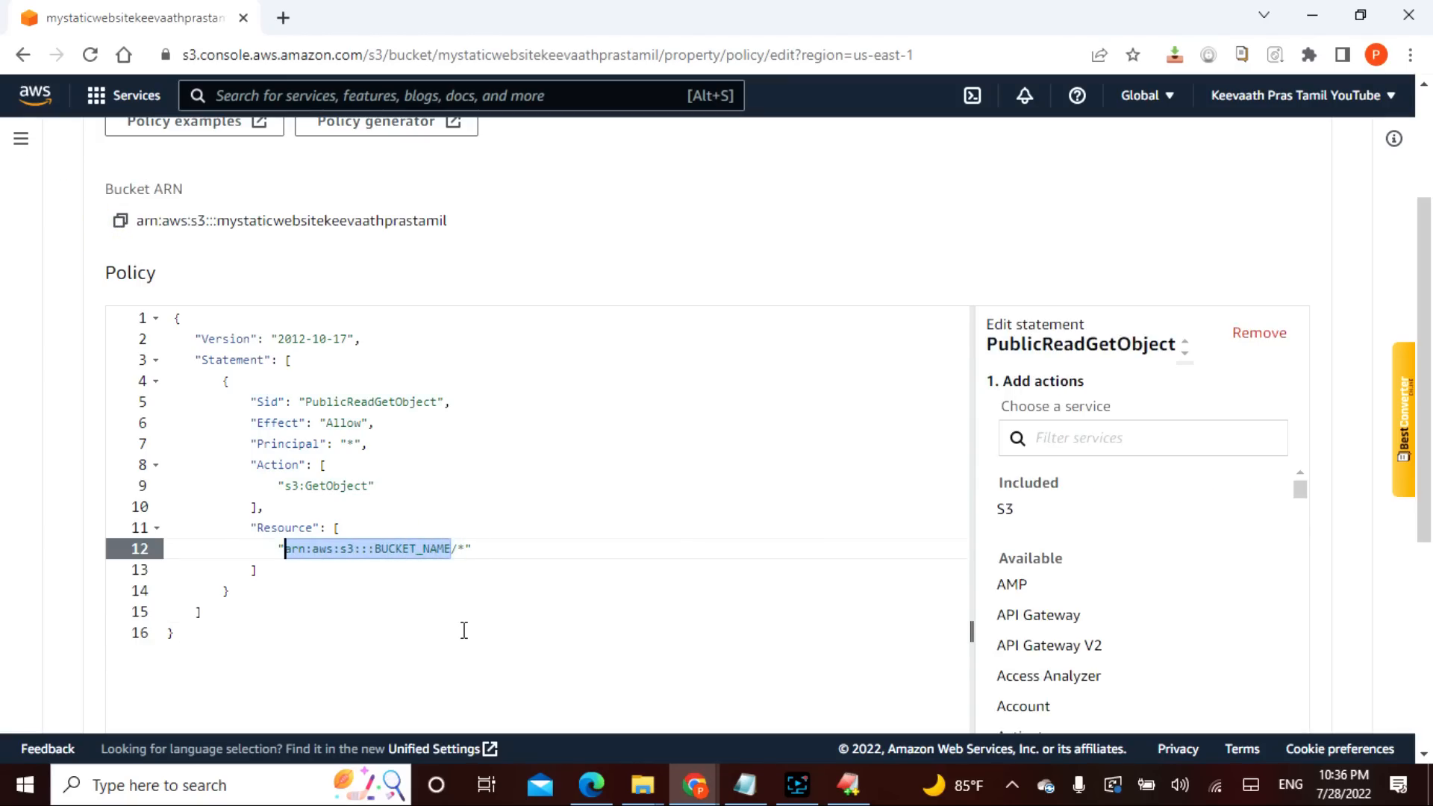
pyautogui.hotkey('ctrl', 'v')
pyautogui.click(735, 611)
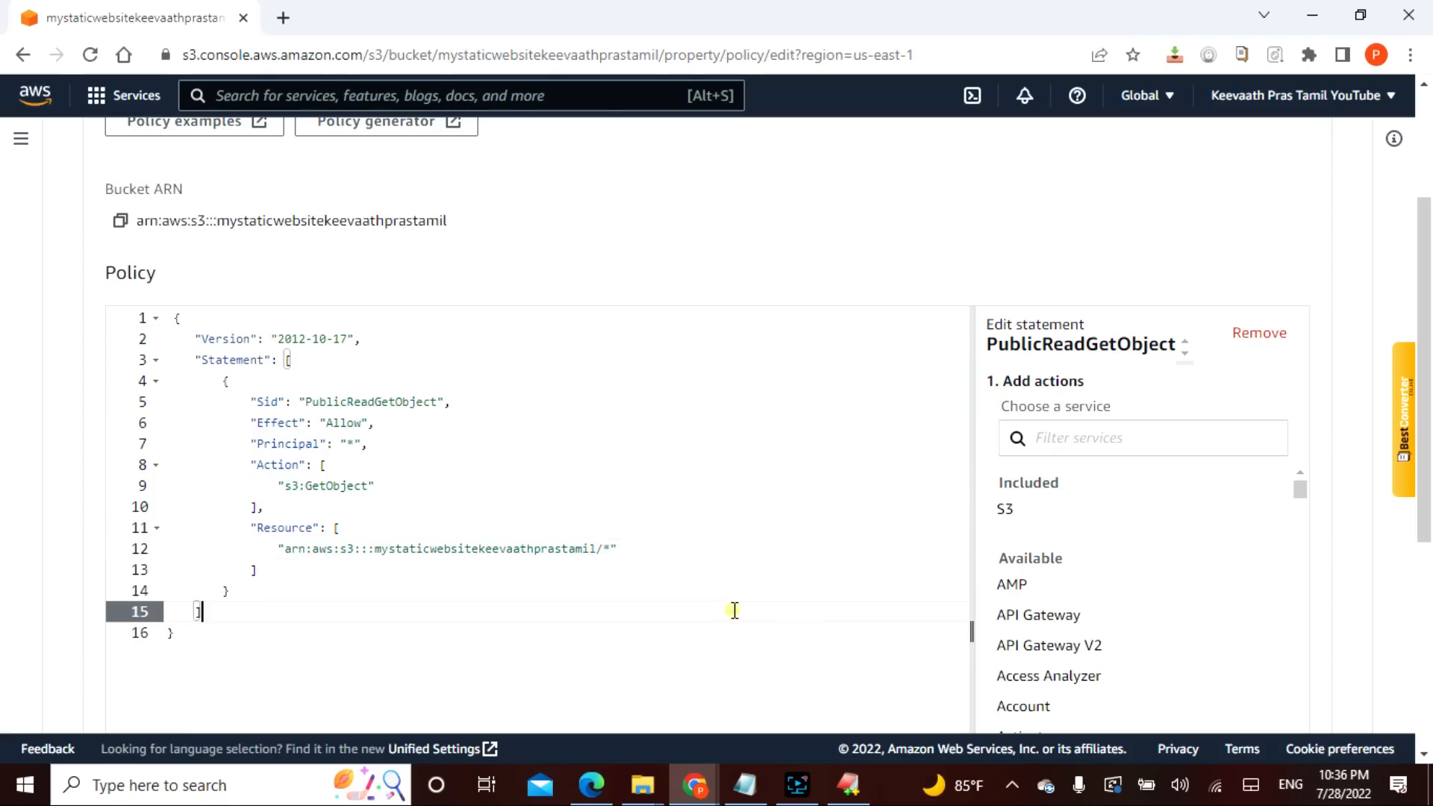
# Save the bucket policy changes, which returns an Unknown Error
pyautogui.scroll(-1, 747, 620)
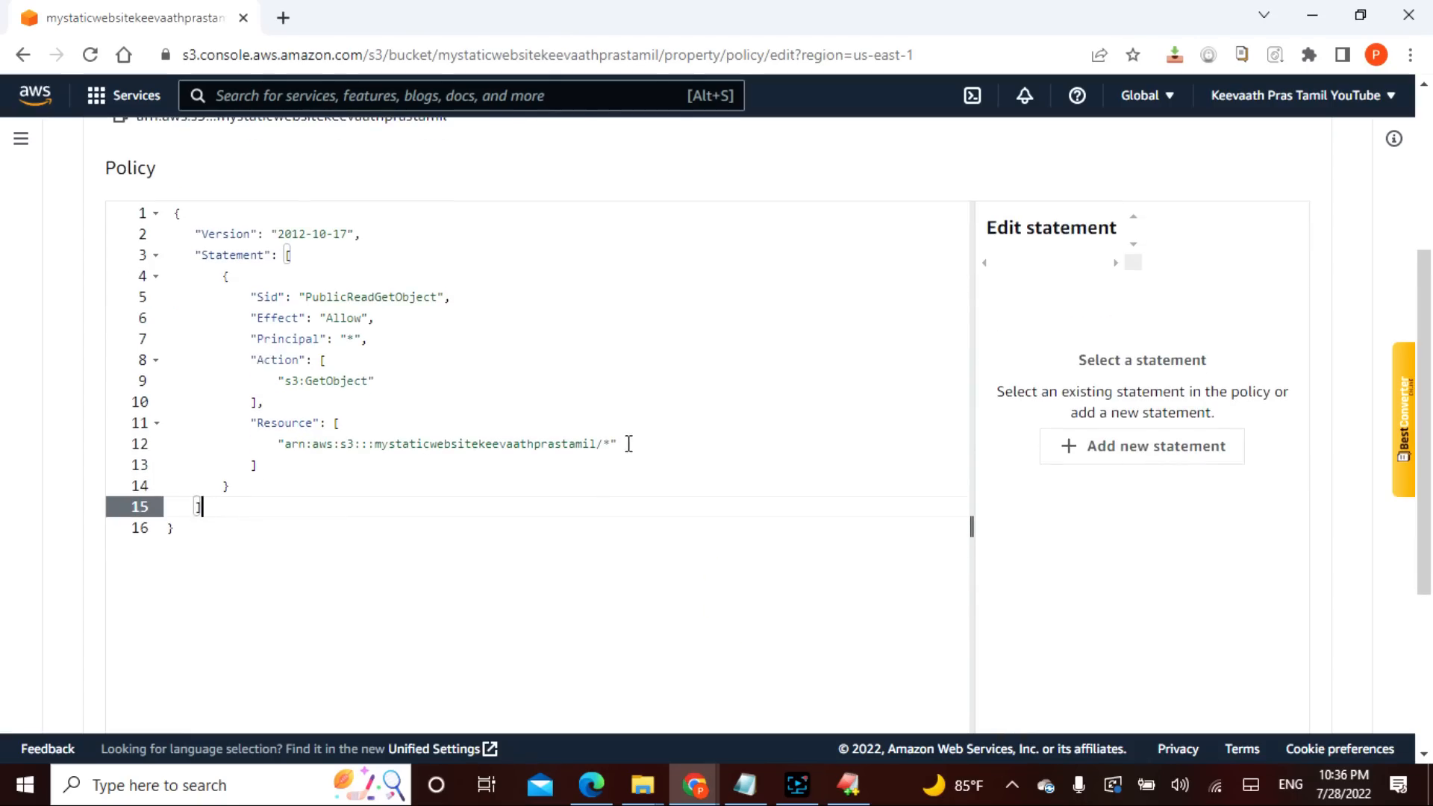
pyautogui.scroll(-1, 680, 460)
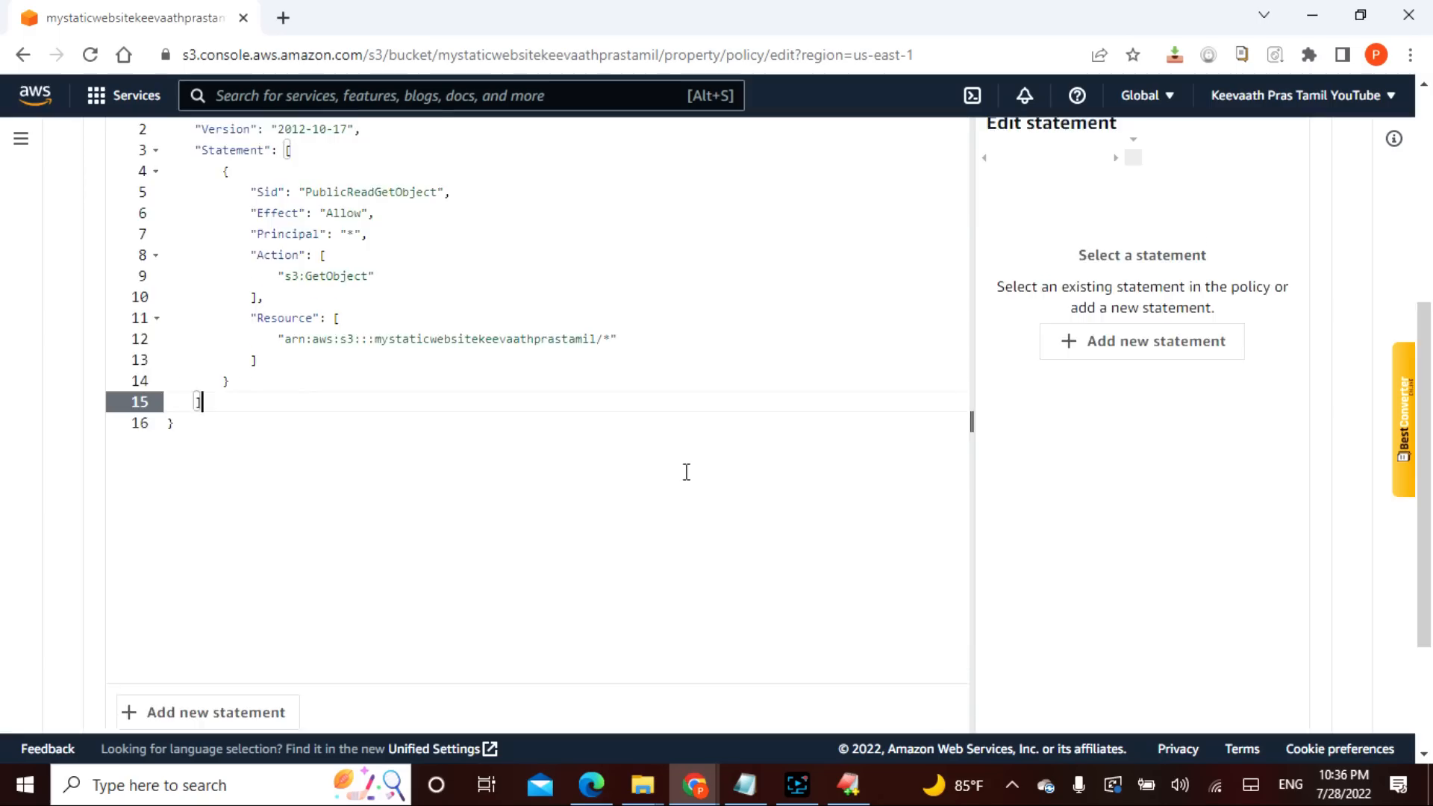
pyautogui.scroll(-2, 684, 474)
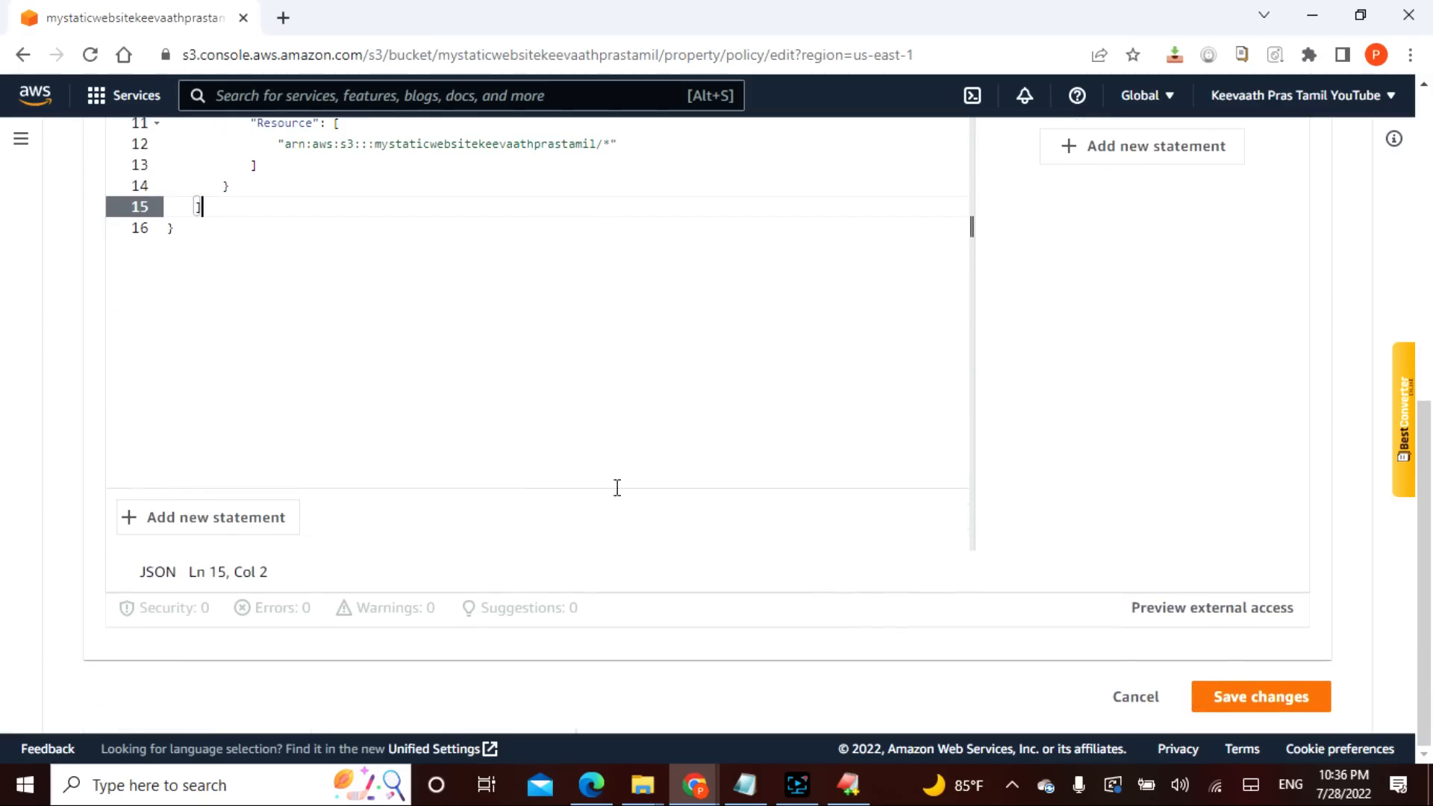
pyautogui.scroll(2, 618, 487)
pyautogui.scroll(-2, 663, 379)
pyautogui.click(1232, 699)
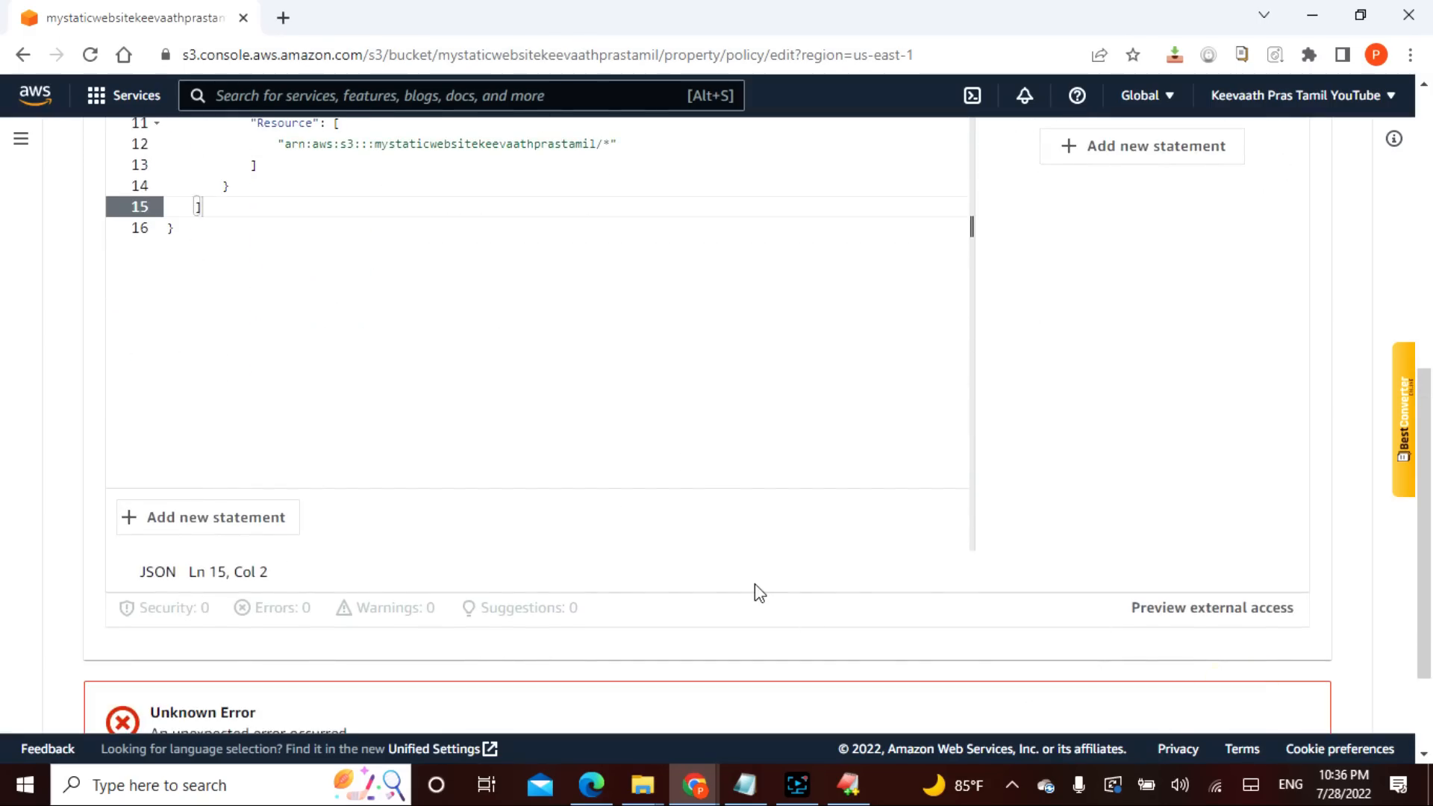
# Review the PublicReadGetObject statement in the policy editor after the Unknown Error
pyautogui.scroll(-2, 756, 583)
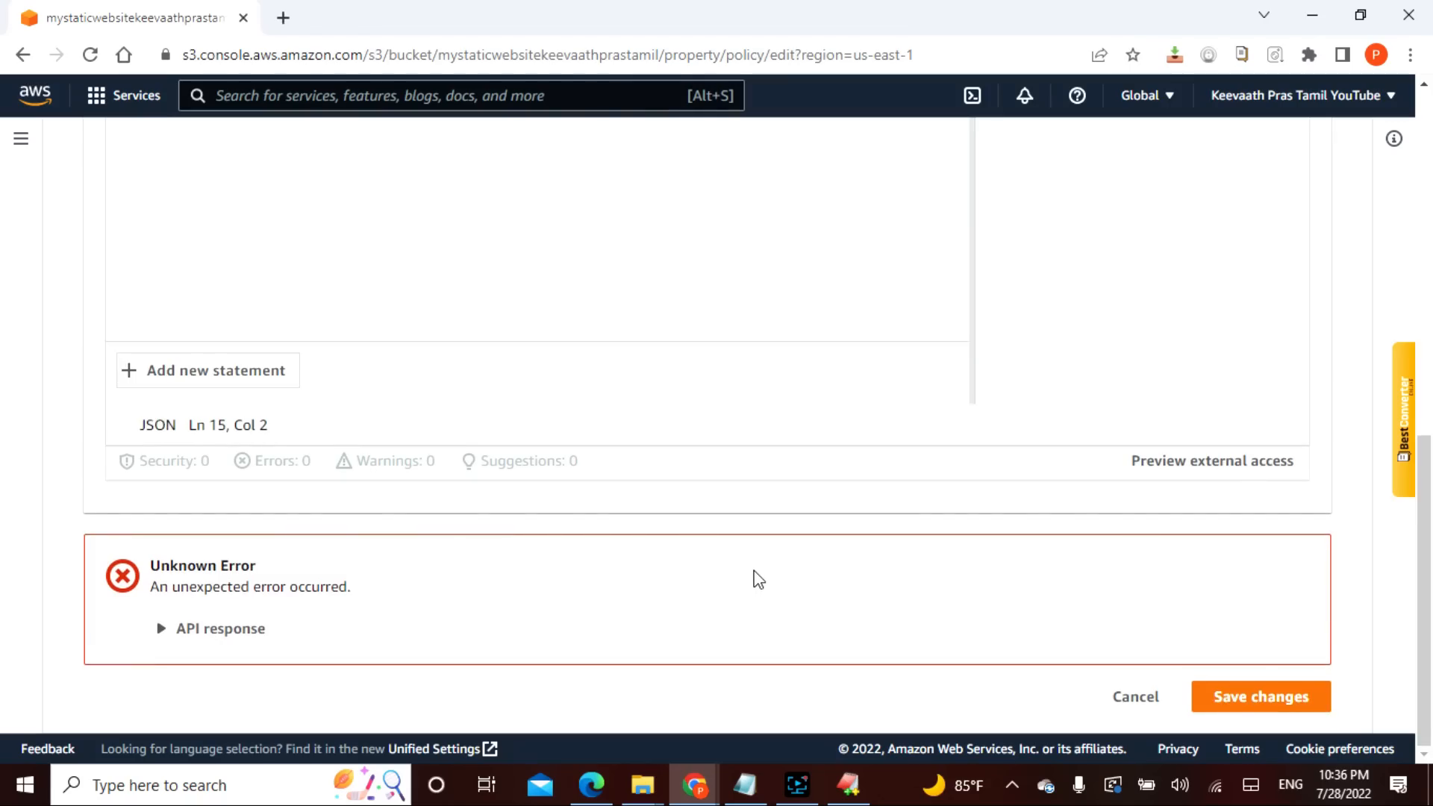
pyautogui.scroll(3, 758, 576)
pyautogui.scroll(1, 755, 571)
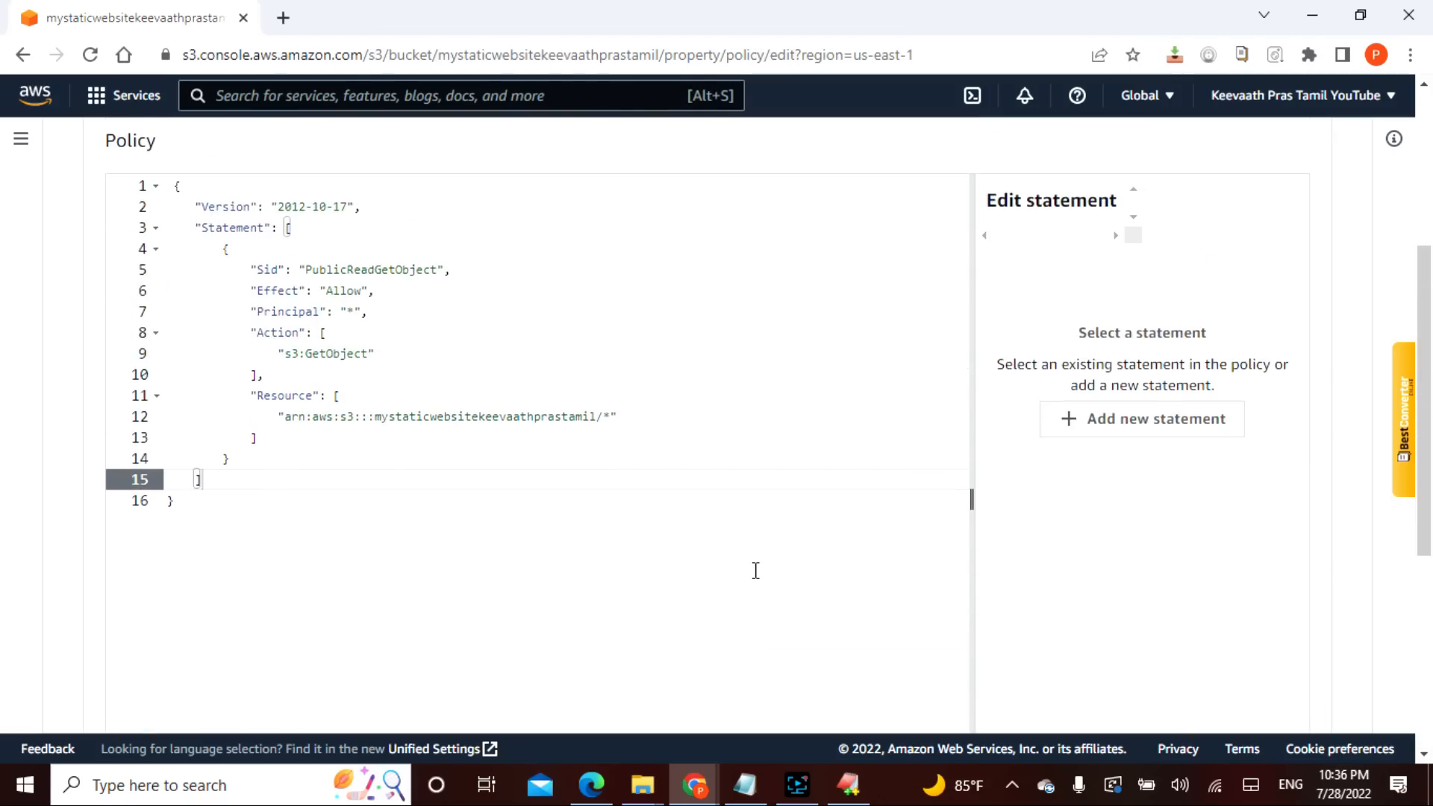
pyautogui.click(700, 270)
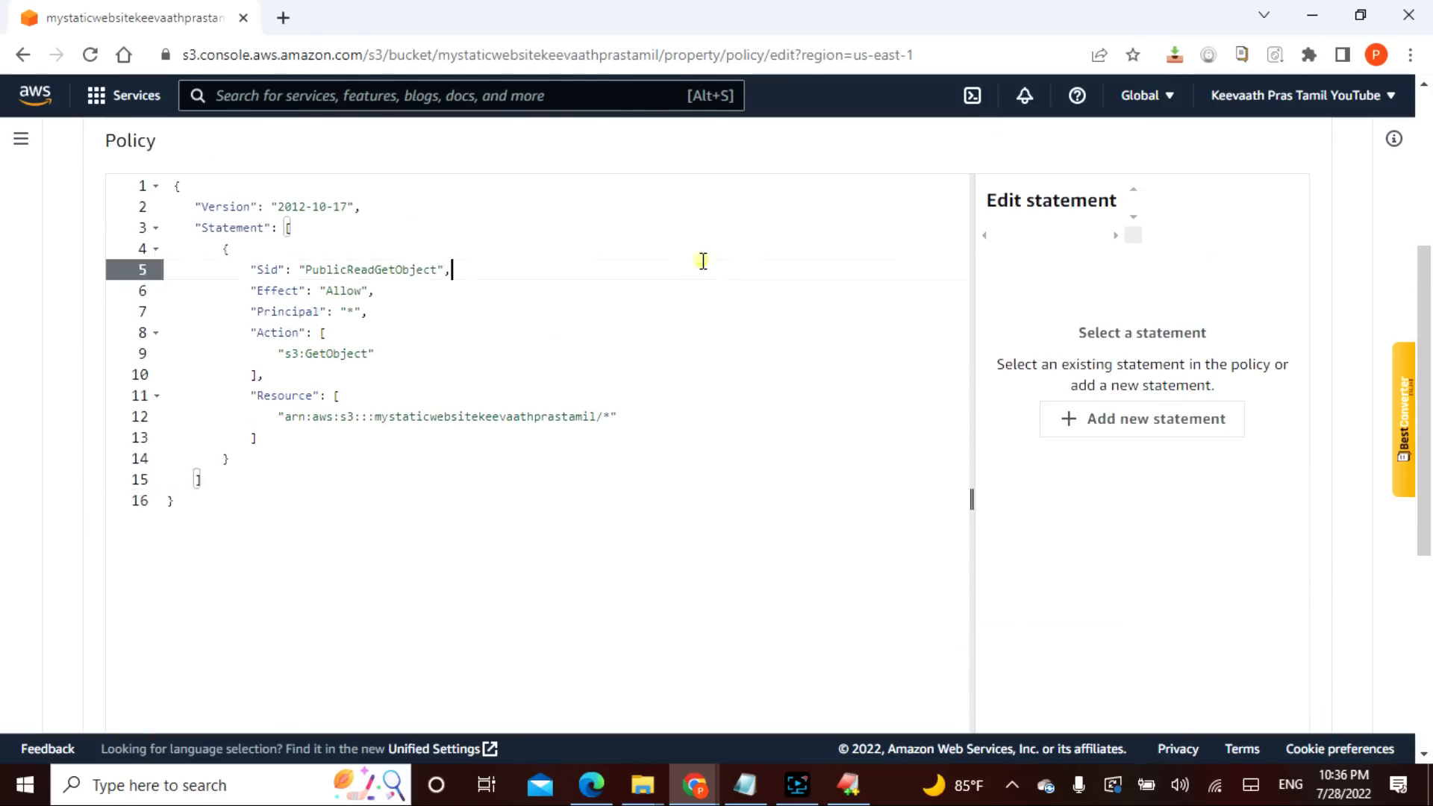
pyautogui.click(207, 501)
pyautogui.scroll(-3, 816, 747)
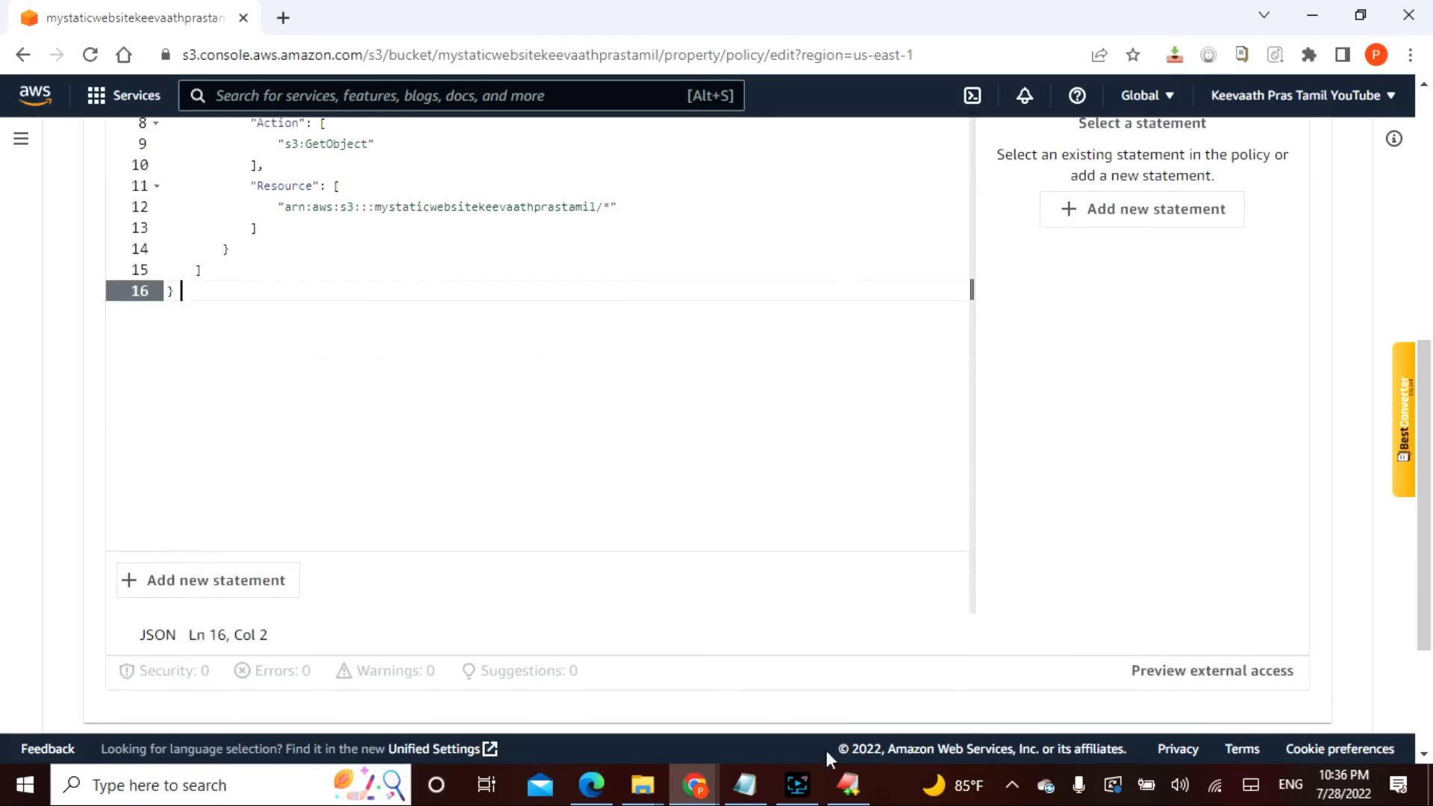
pyautogui.scroll(-3, 780, 615)
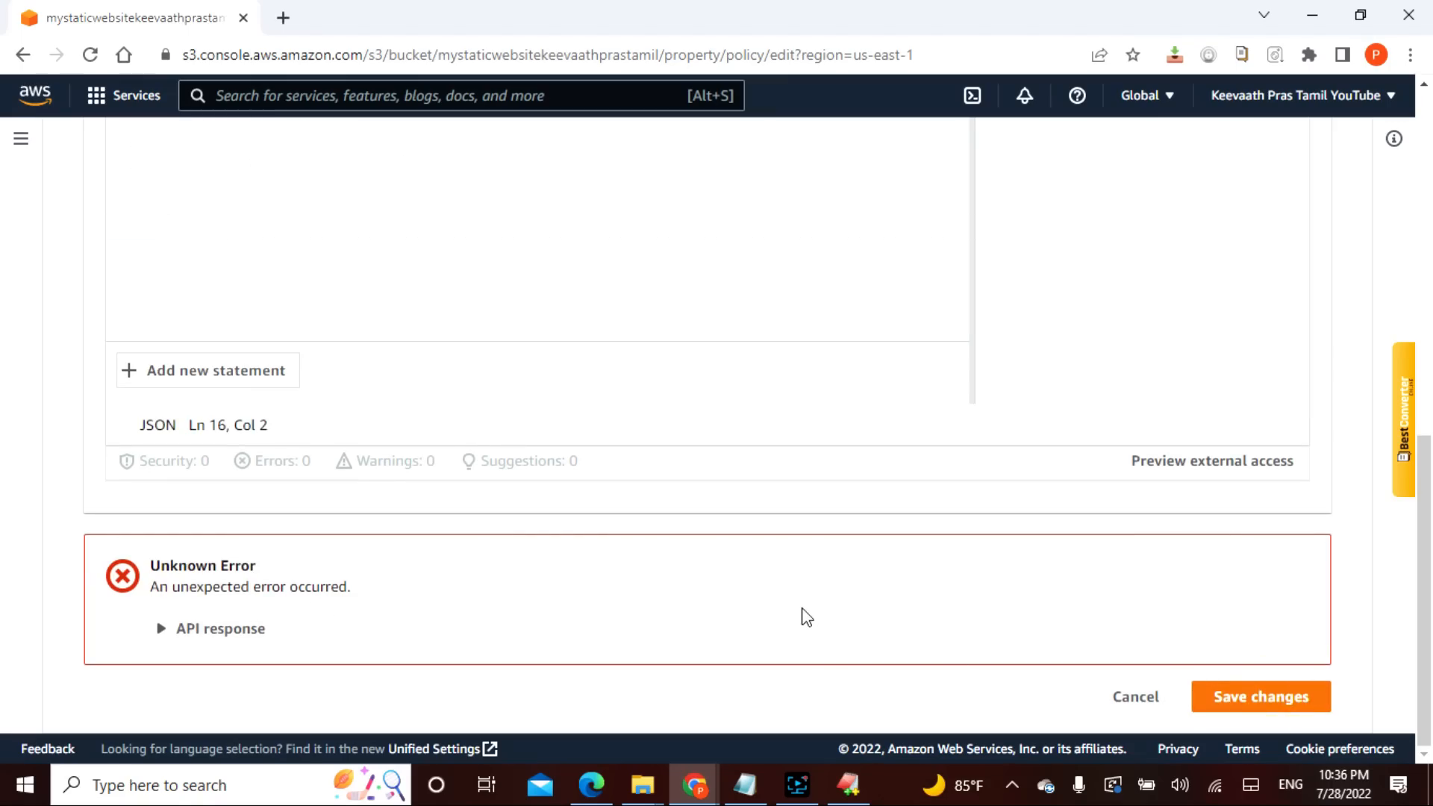
pyautogui.scroll(5, 798, 616)
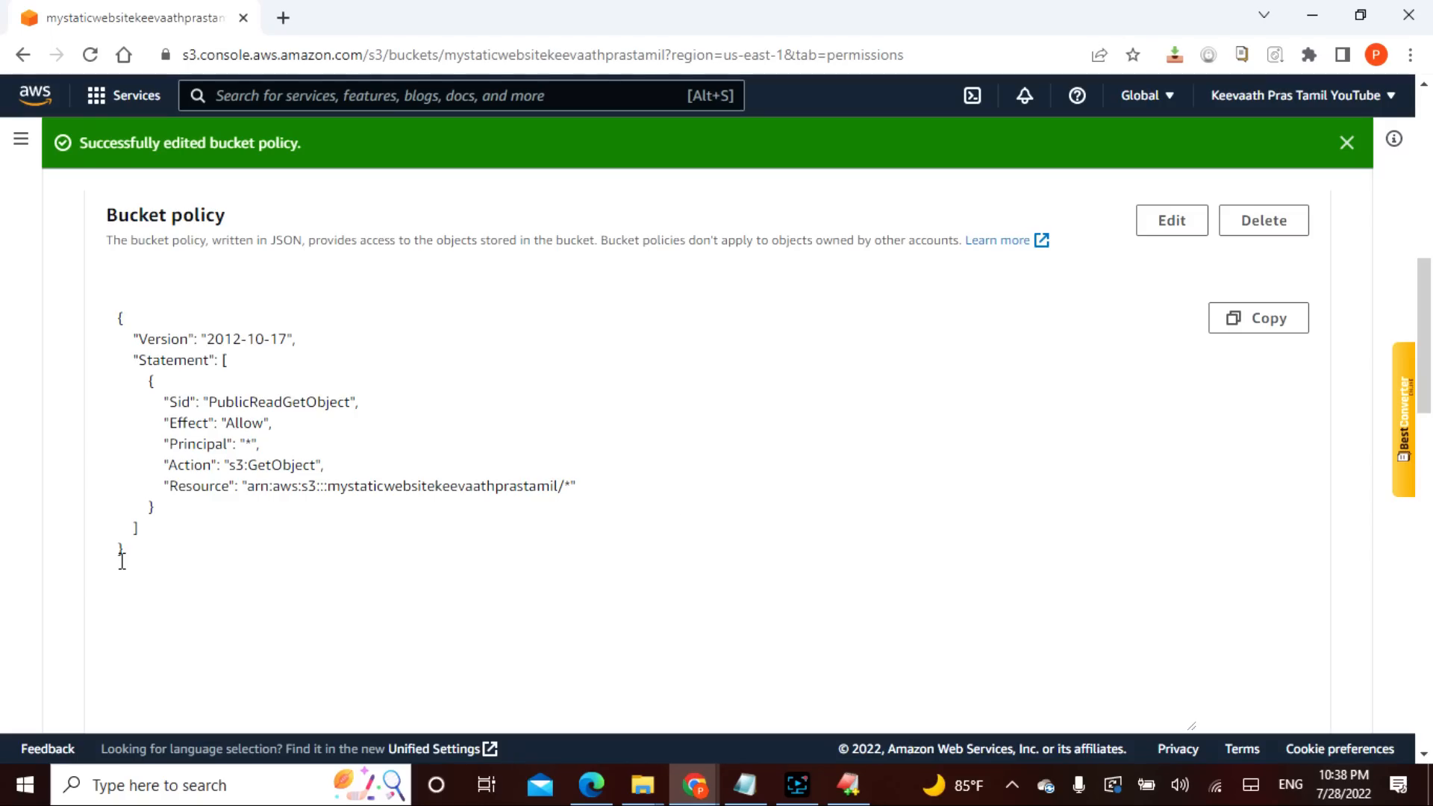
# Dismiss the green bucket policy saved confirmation banner
pyautogui.click(126, 547)
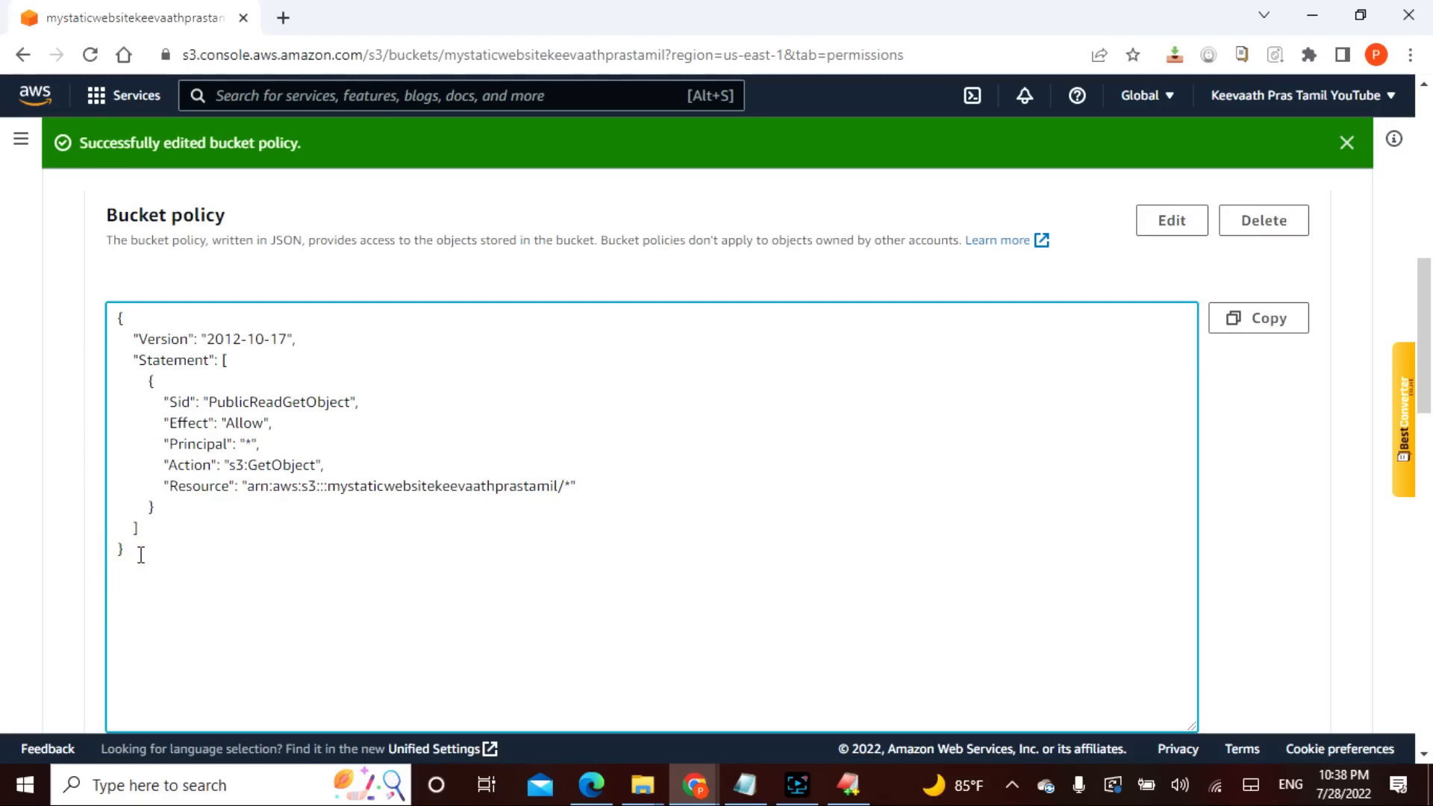
pyautogui.scroll(-1, 141, 554)
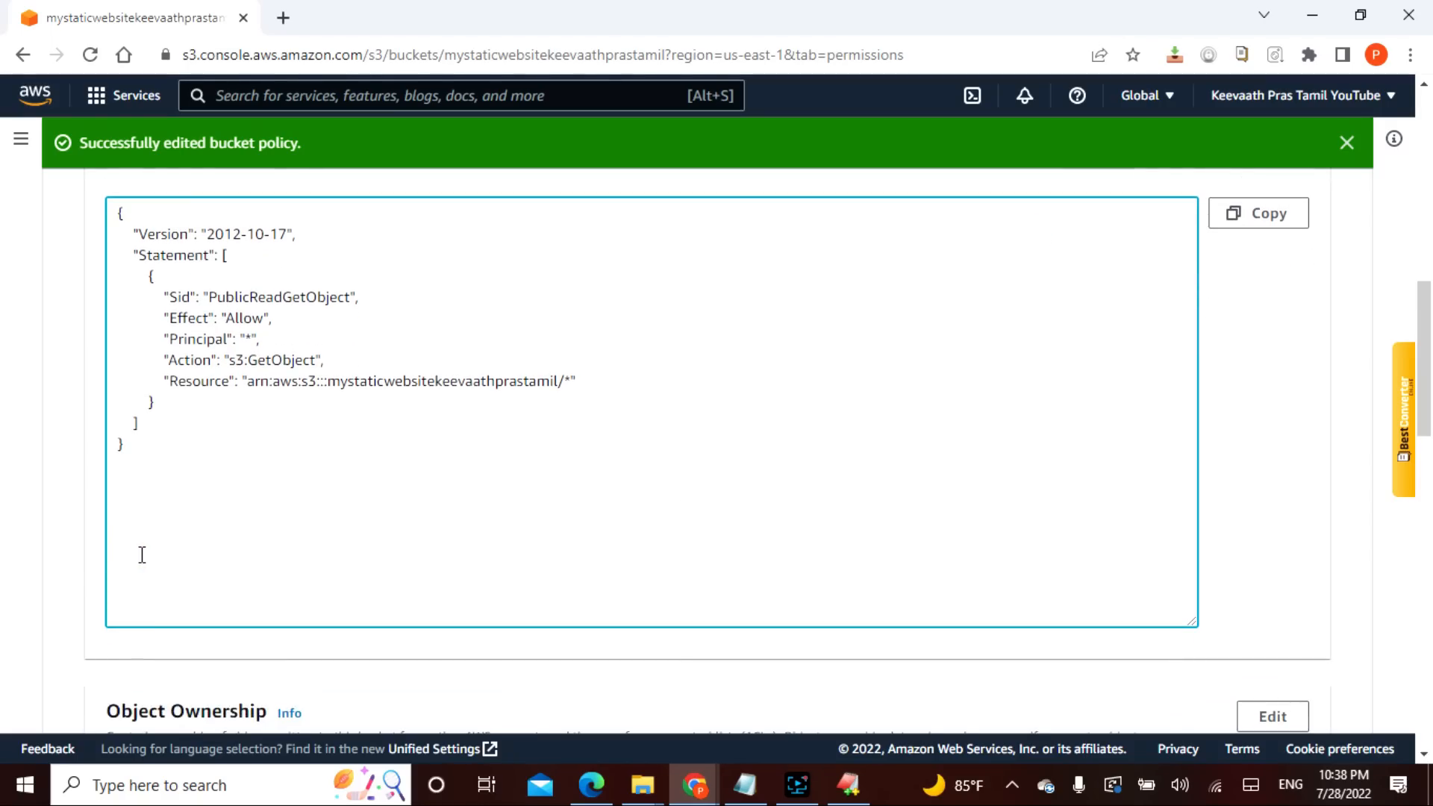
pyautogui.scroll(-4, 146, 555)
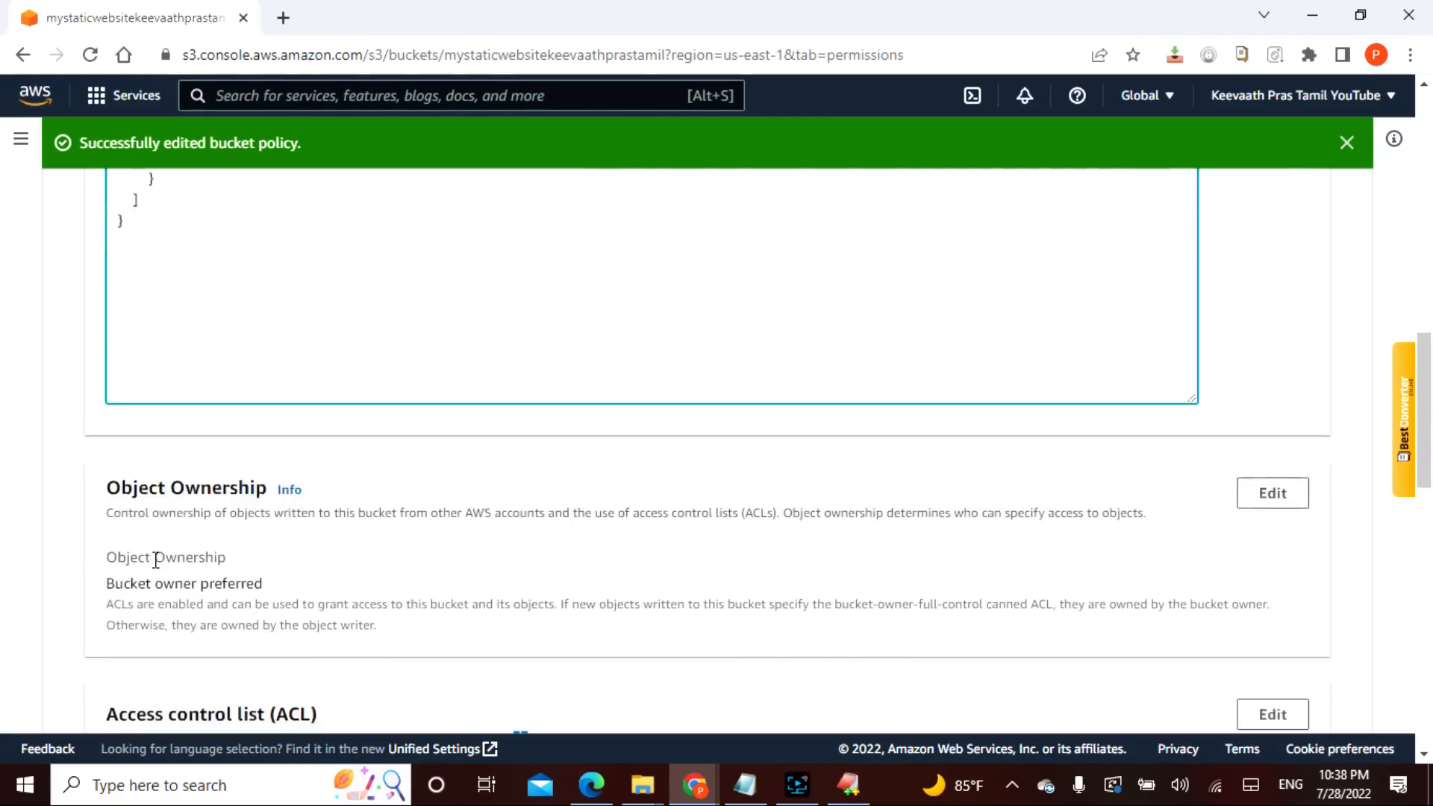
pyautogui.scroll(5, 761, 521)
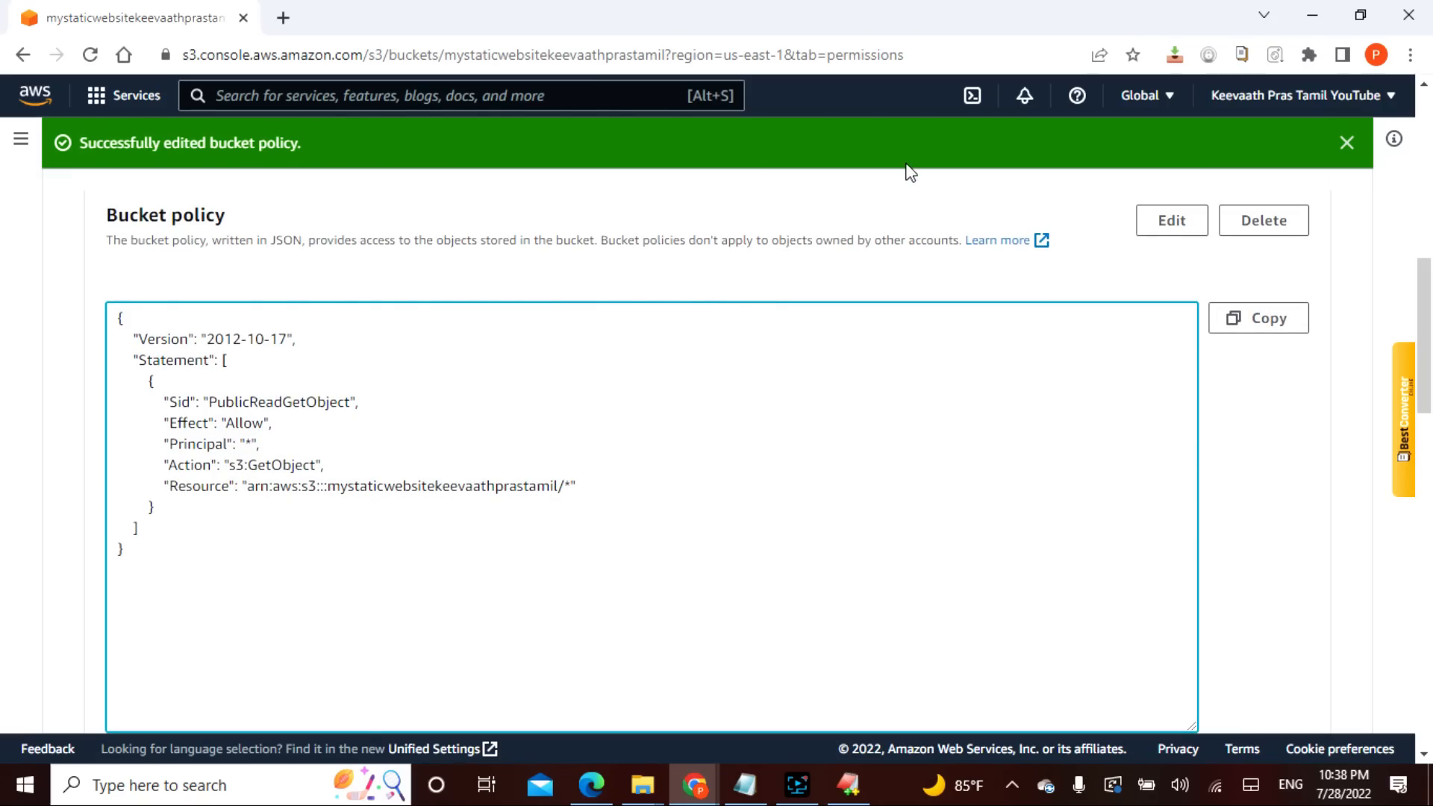
pyautogui.click(1346, 143)
pyautogui.scroll(4, 711, 457)
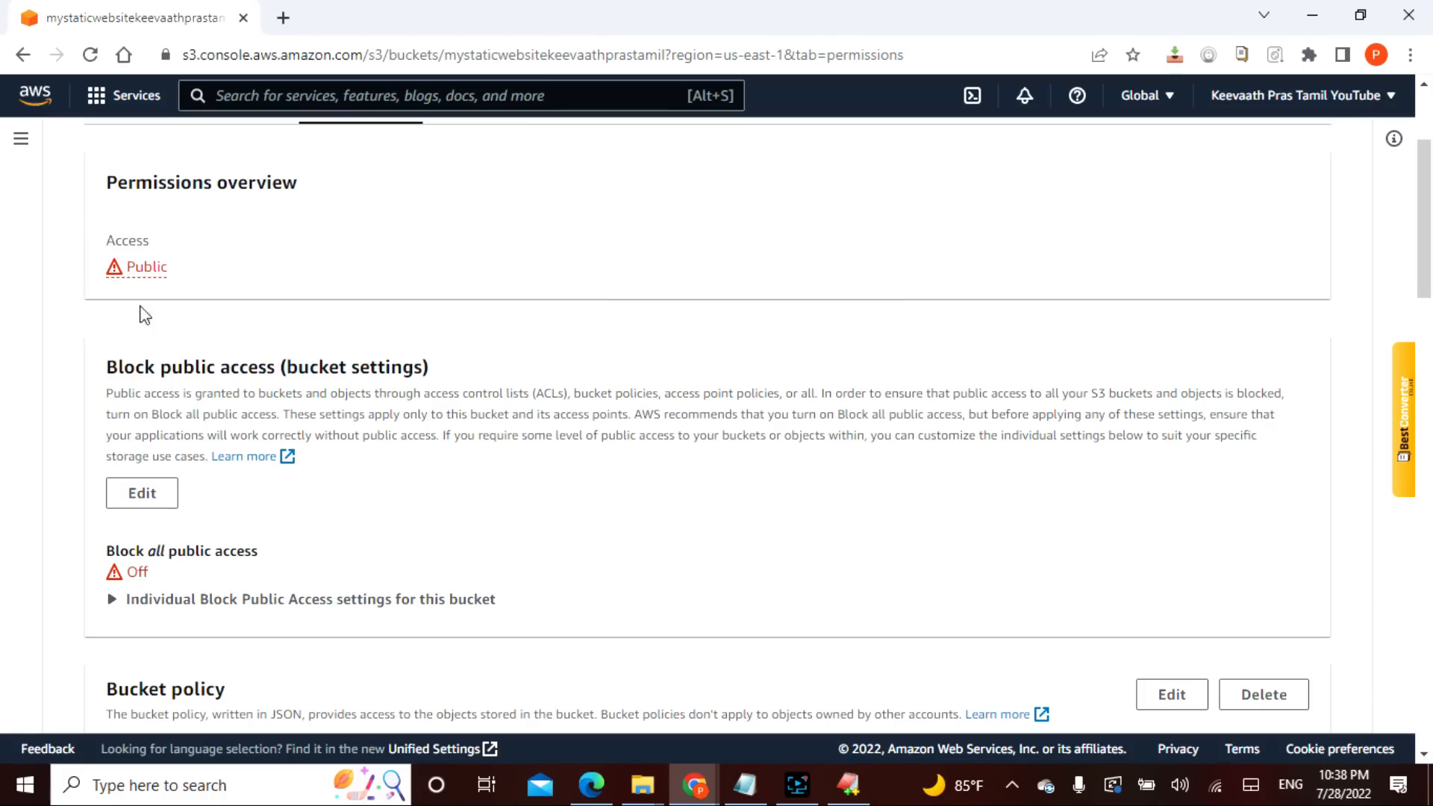
pyautogui.scroll(3, 138, 310)
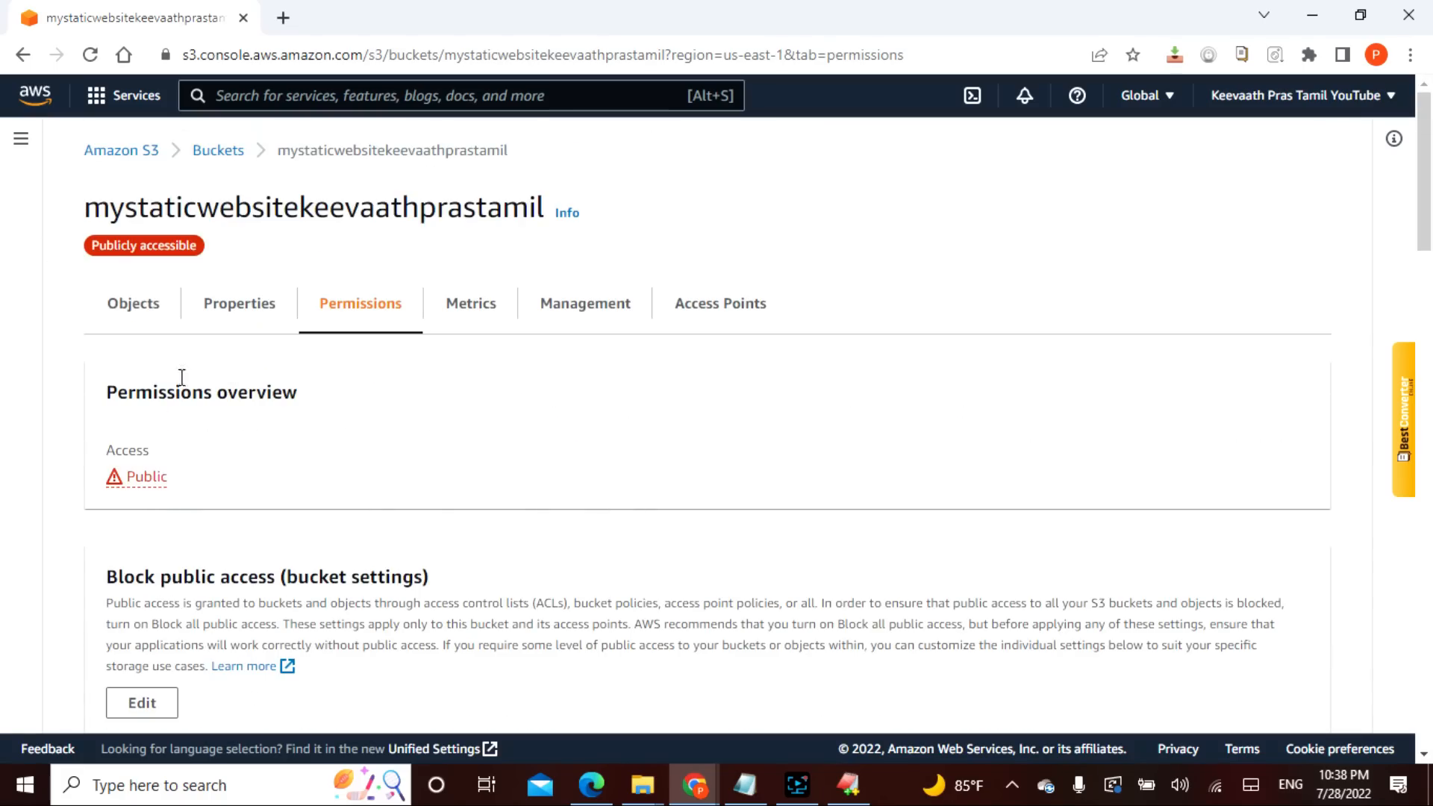
# Go back to the Buckets list and reopen the mystaticwebsitekeevaathprastamil bucket
pyautogui.click(153, 306)
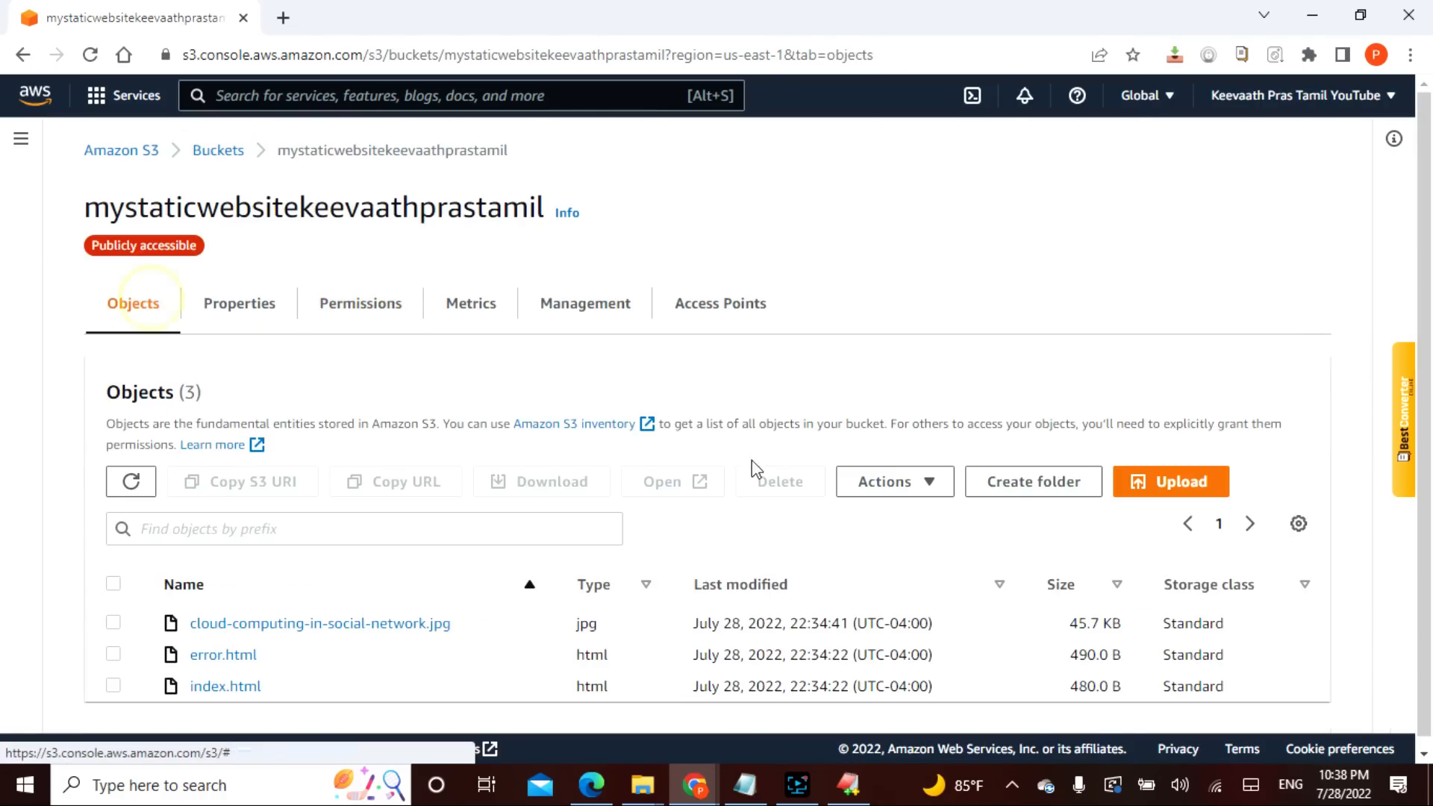
pyautogui.scroll(-1, 738, 442)
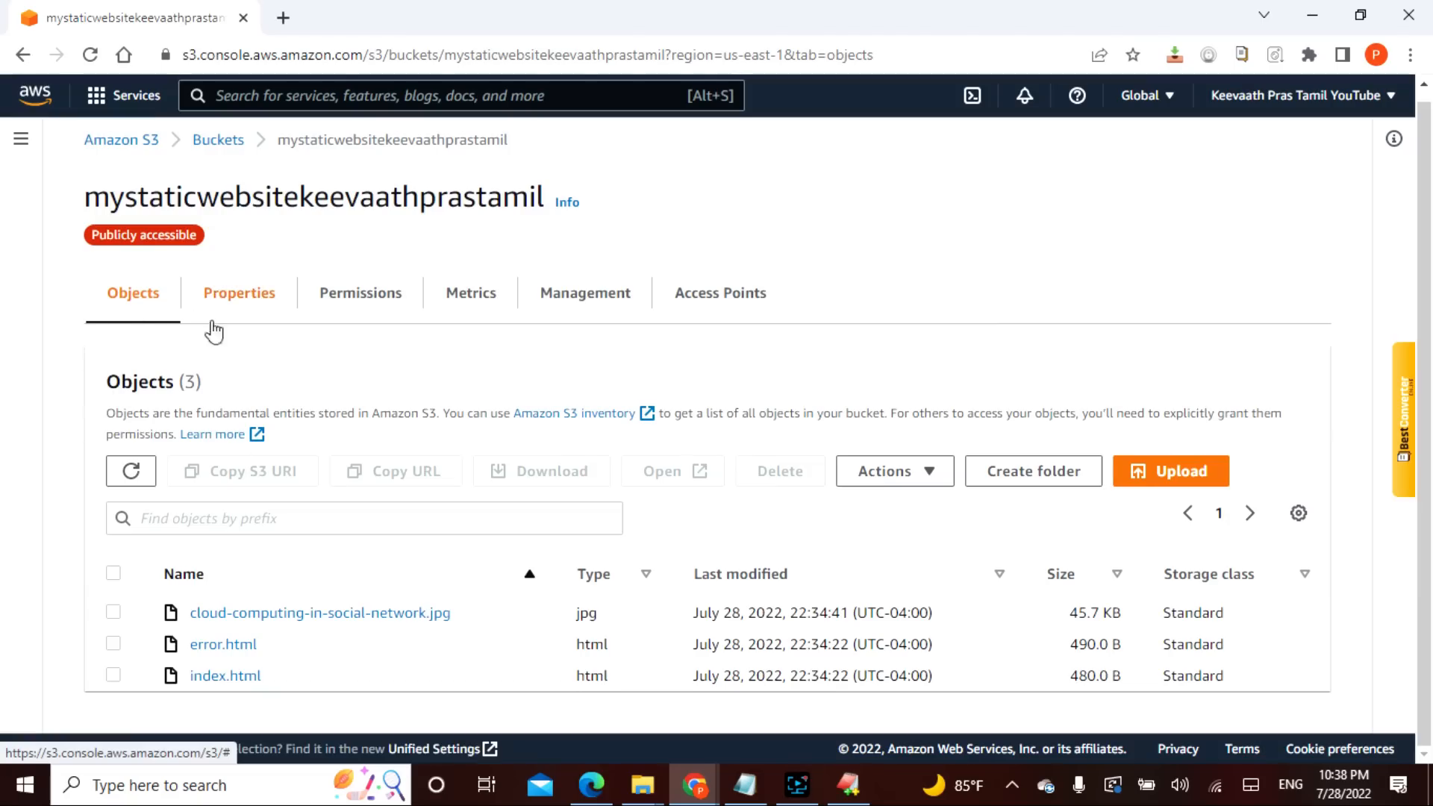
pyautogui.click(213, 142)
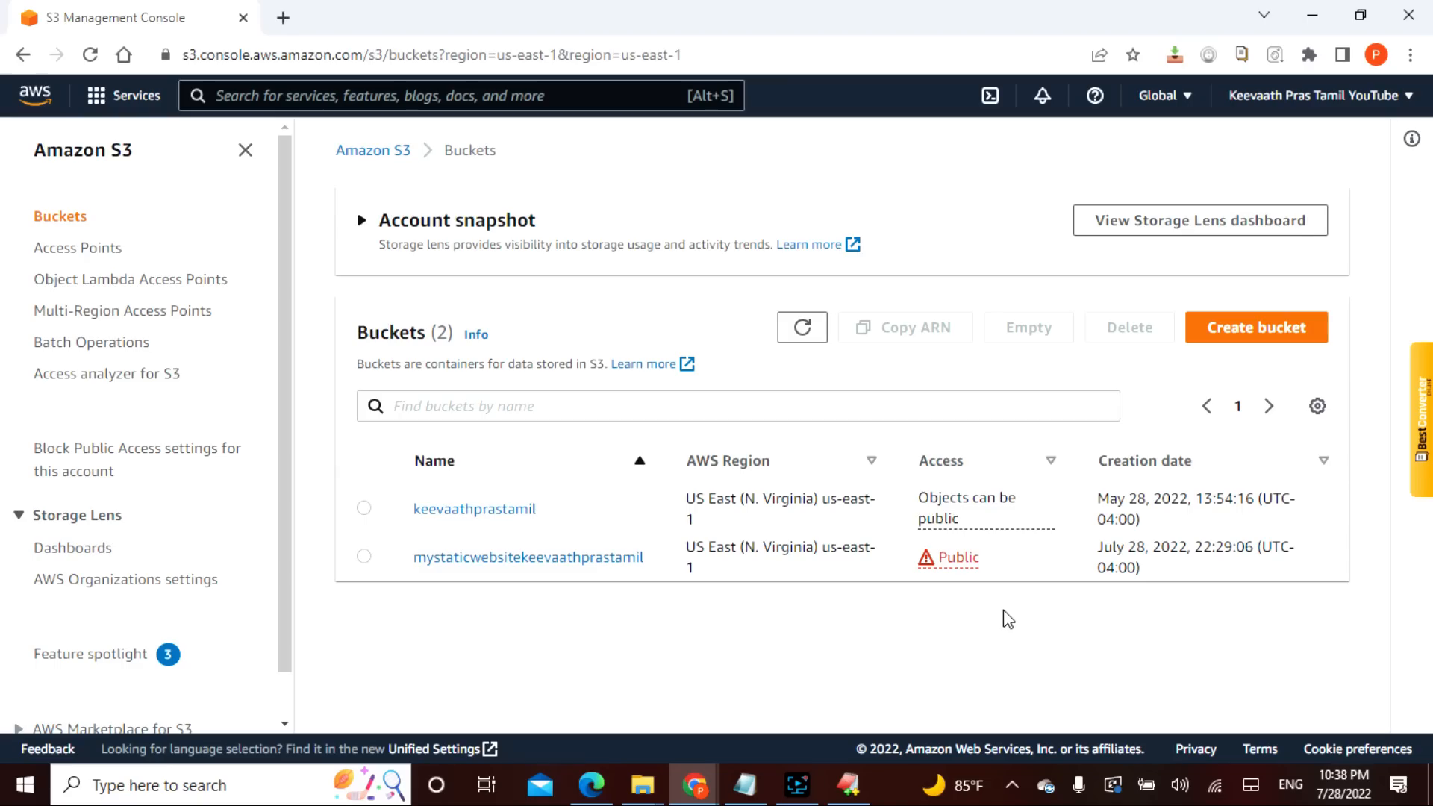
pyautogui.click(524, 560)
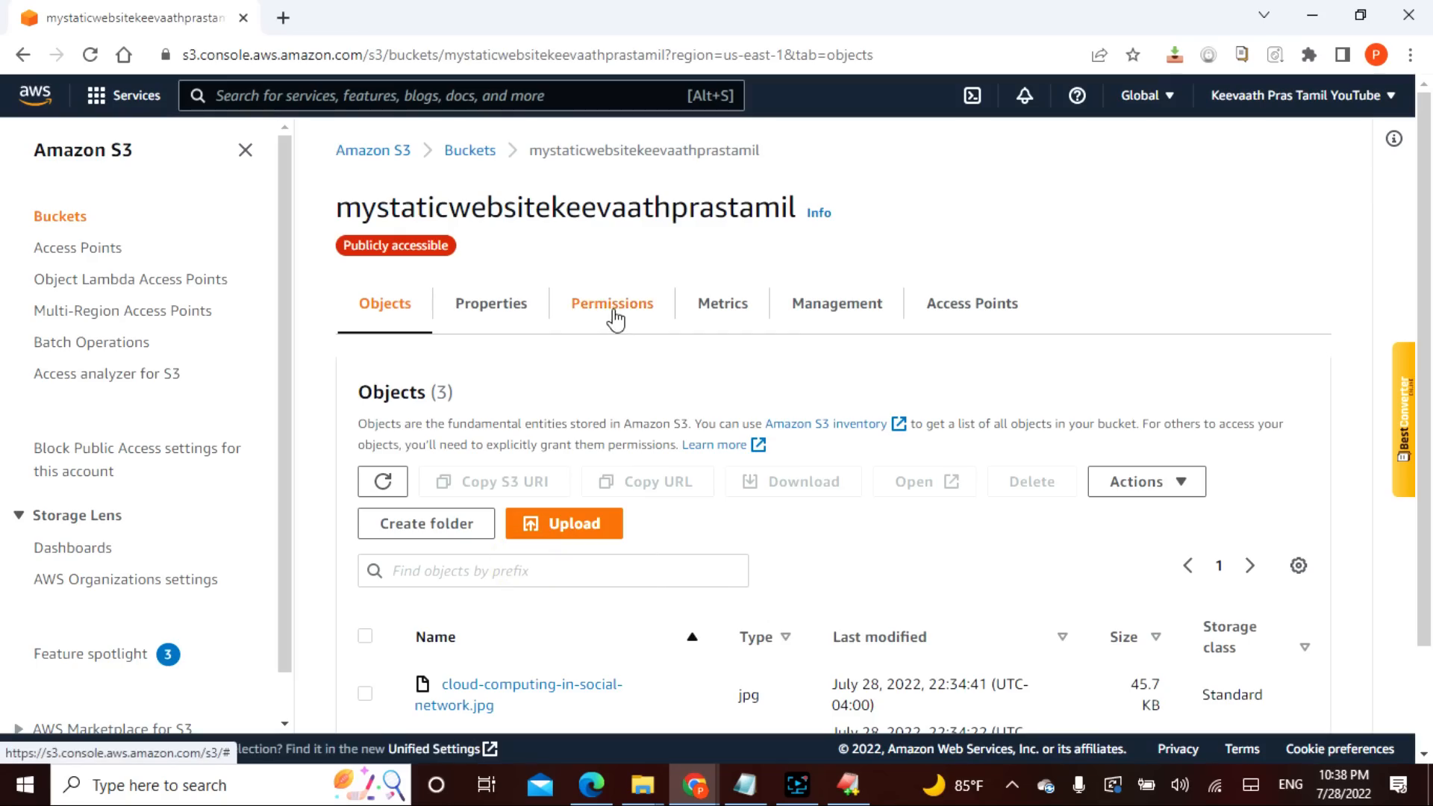
# Check the bucket's Permissions, now Publicly accessible, then return to its Objects list
pyautogui.click(613, 307)
pyautogui.scroll(-1, 838, 574)
pyautogui.scroll(-9, 838, 575)
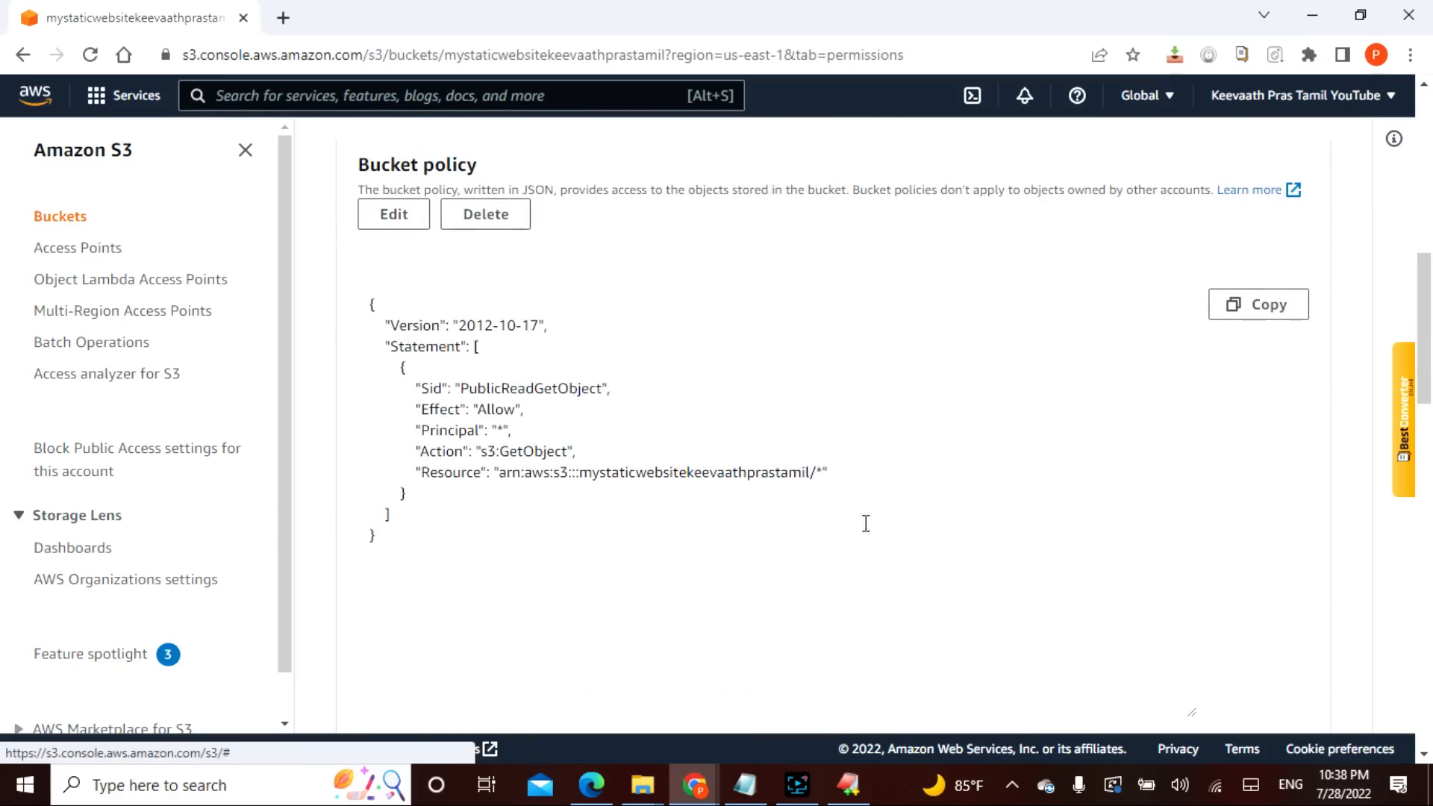
pyautogui.scroll(7, 864, 522)
pyautogui.scroll(3, 795, 567)
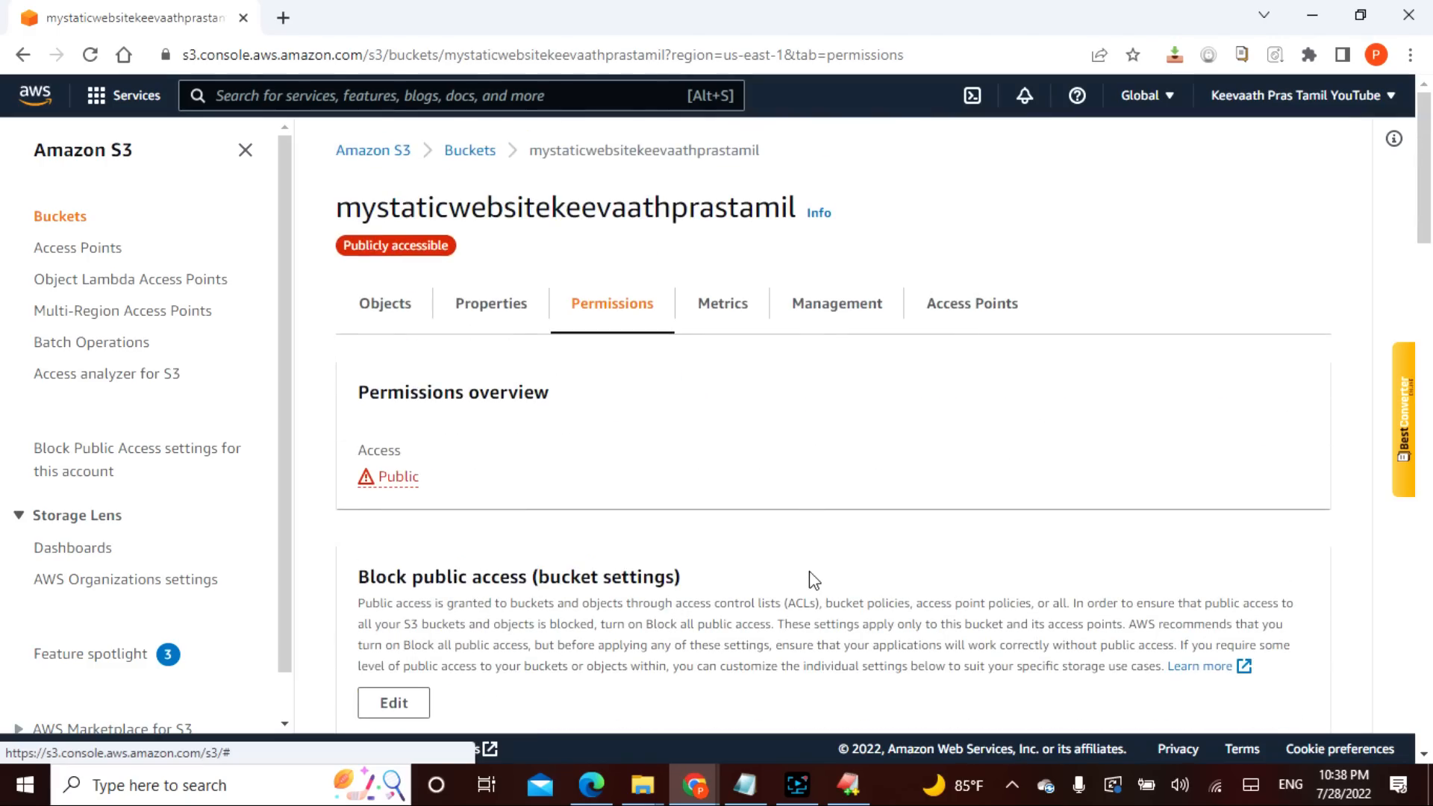
pyautogui.click(385, 303)
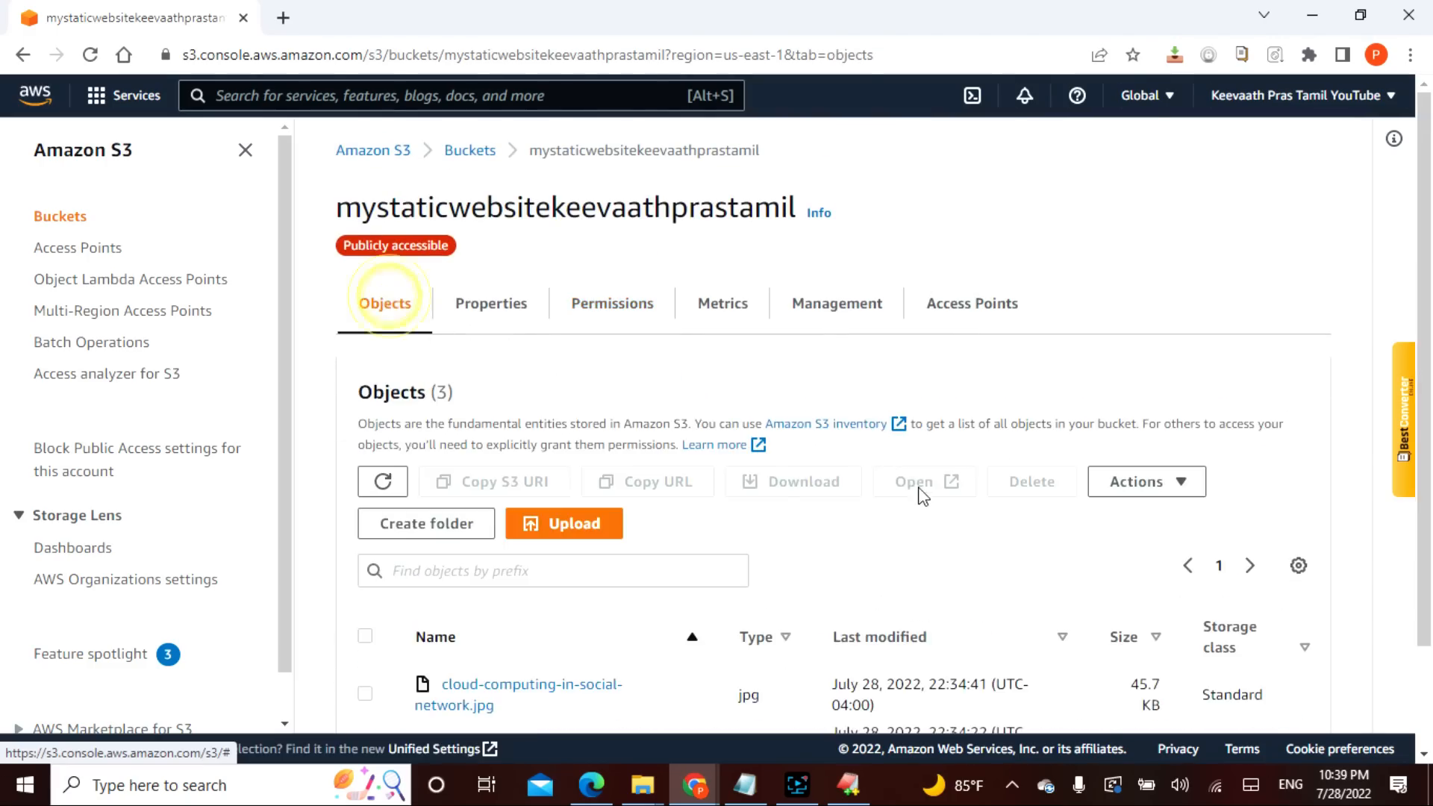
pyautogui.scroll(-2, 924, 508)
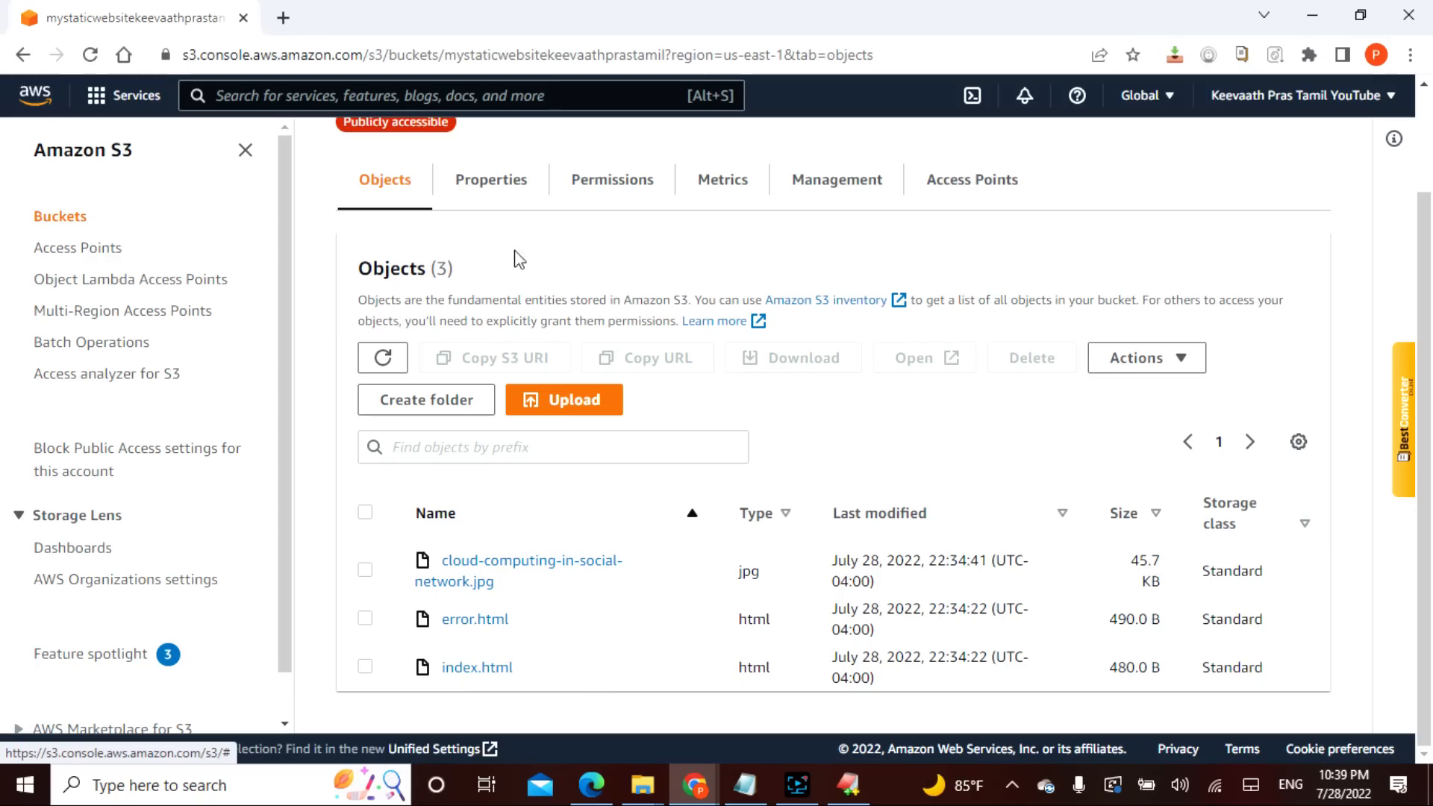
pyautogui.click(498, 192)
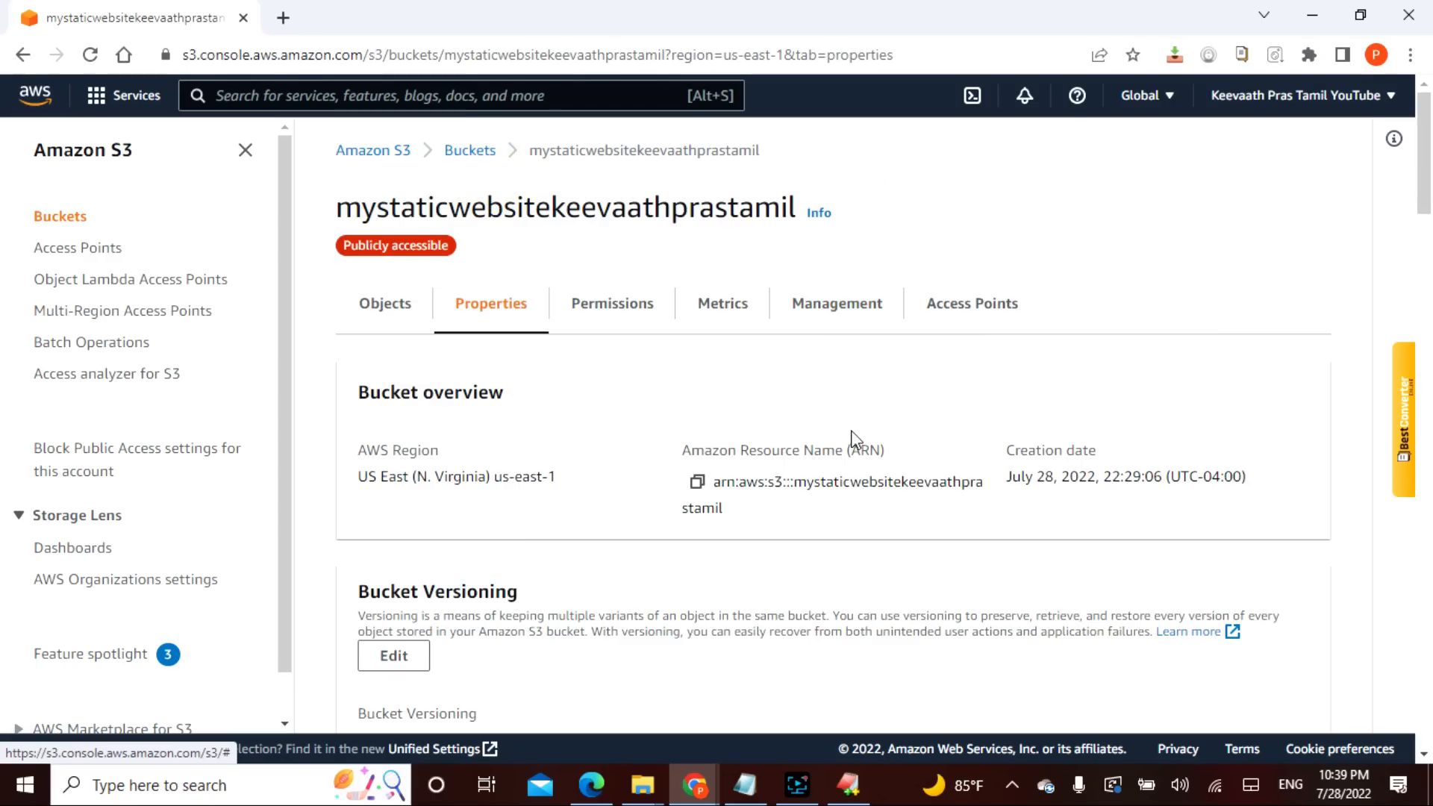
# Find the Static website hosting endpoint in Properties and bring up its link options
pyautogui.scroll(-15, 851, 440)
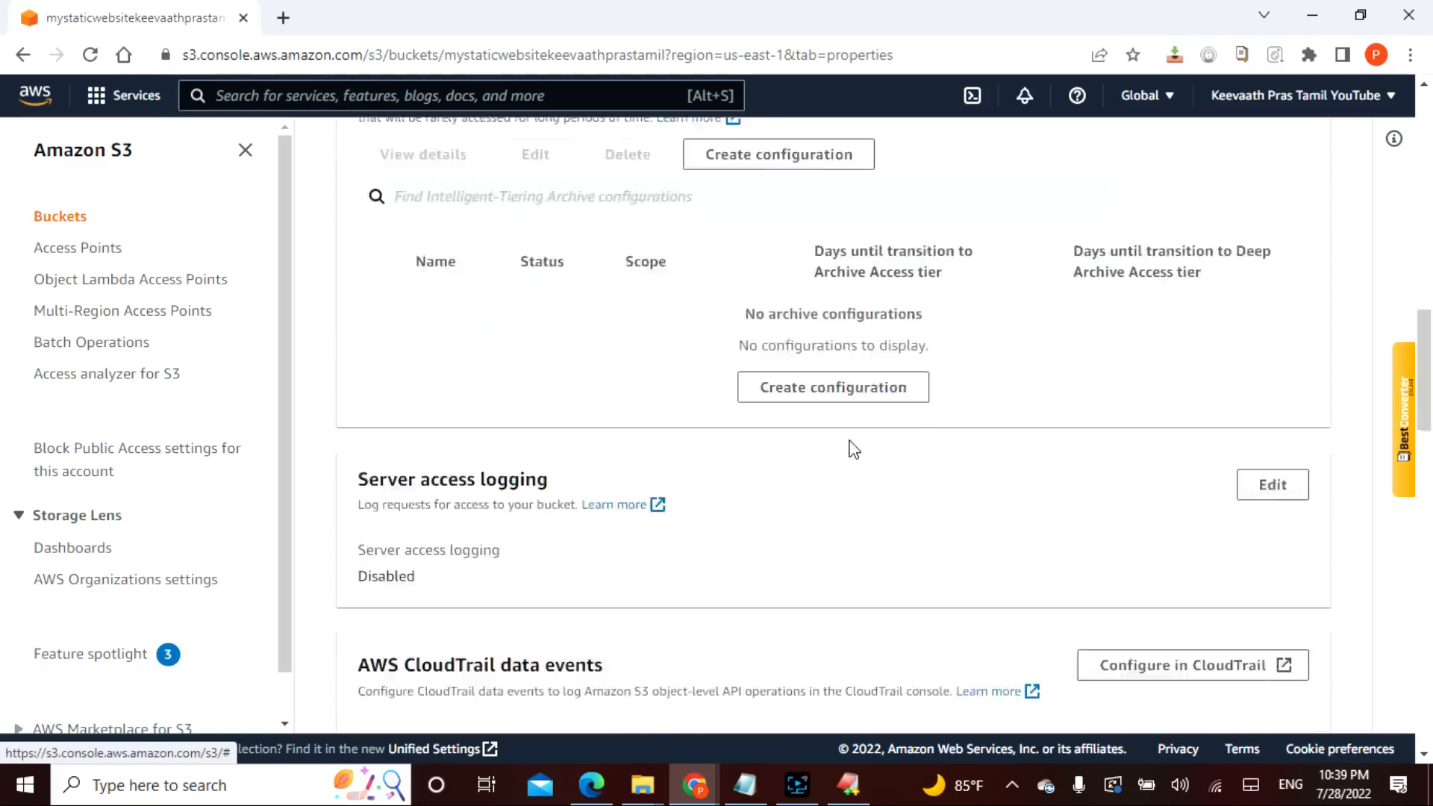
pyautogui.scroll(-15, 852, 451)
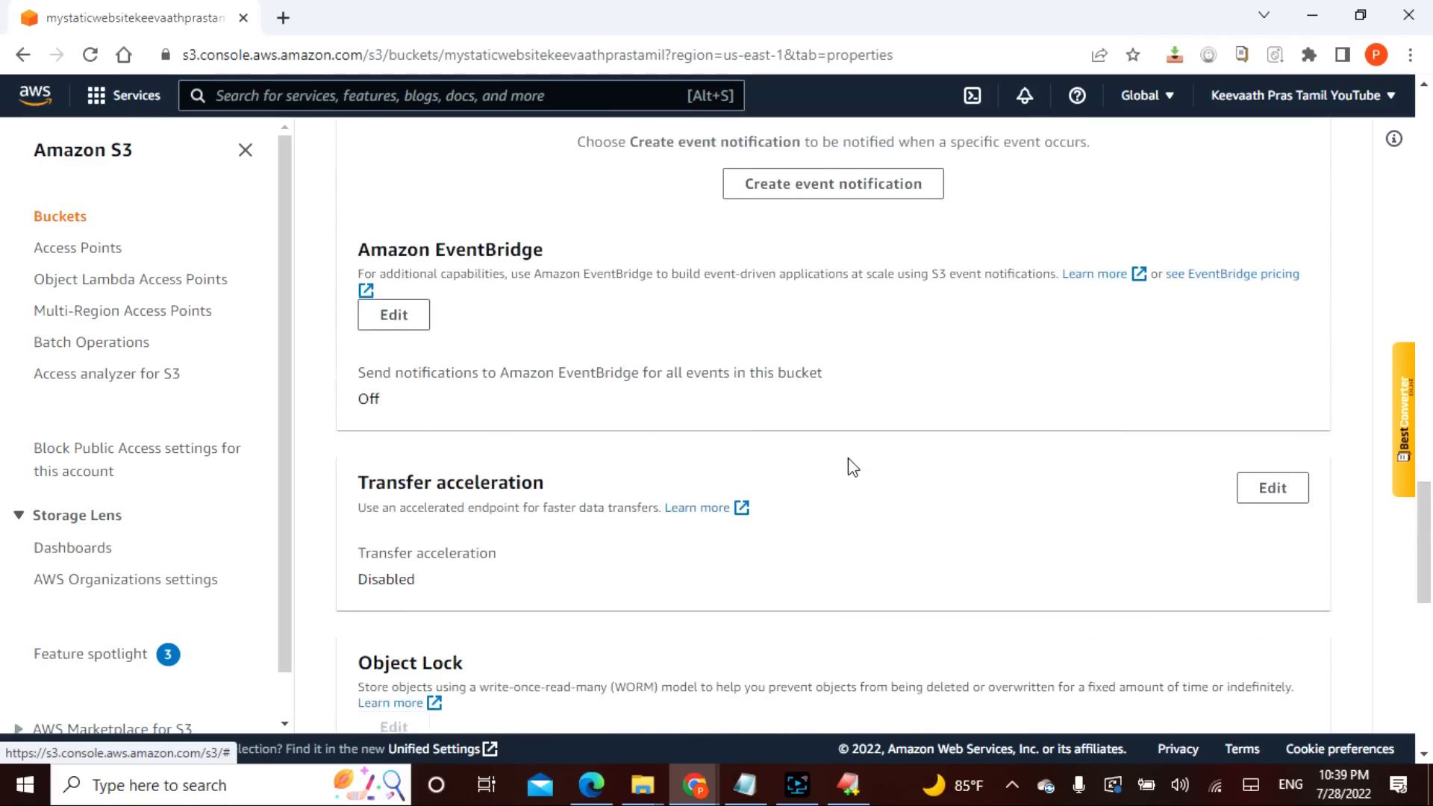
pyautogui.scroll(-15, 854, 468)
pyautogui.scroll(-1, 832, 476)
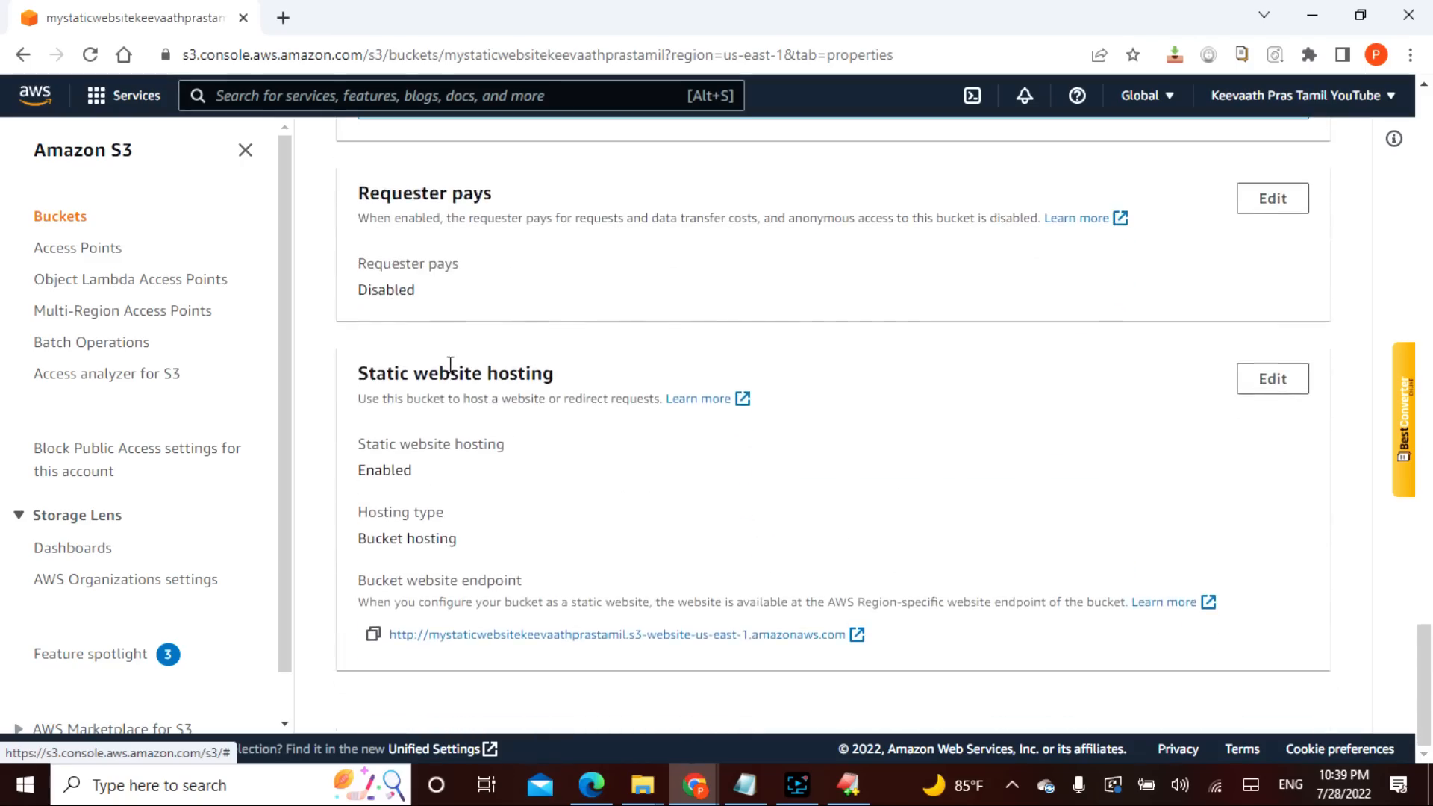
pyautogui.rightClick(698, 636)
# Open the website endpoint in a new tab and view the welcome heading and image
pyautogui.click(834, 472)
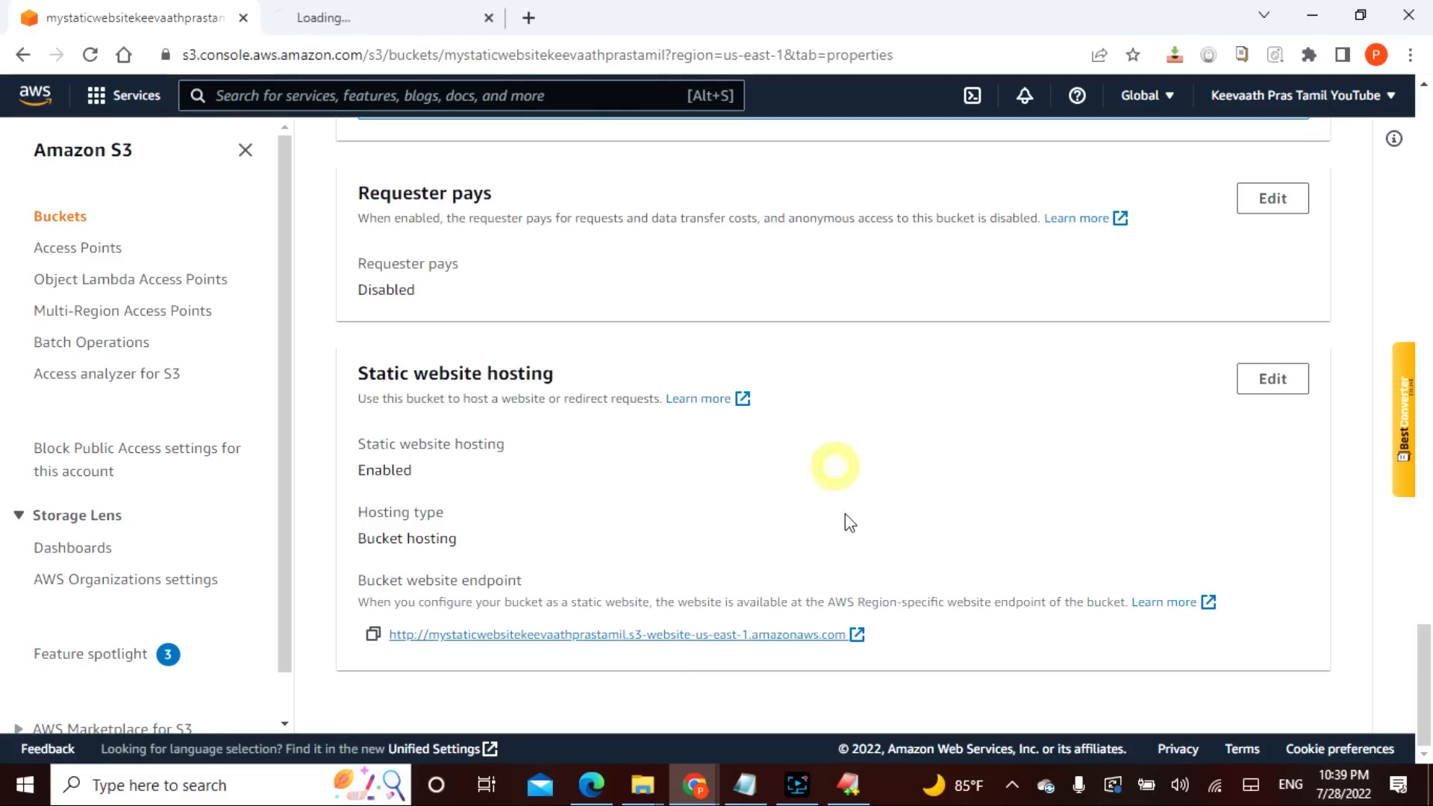
pyautogui.click(403, 13)
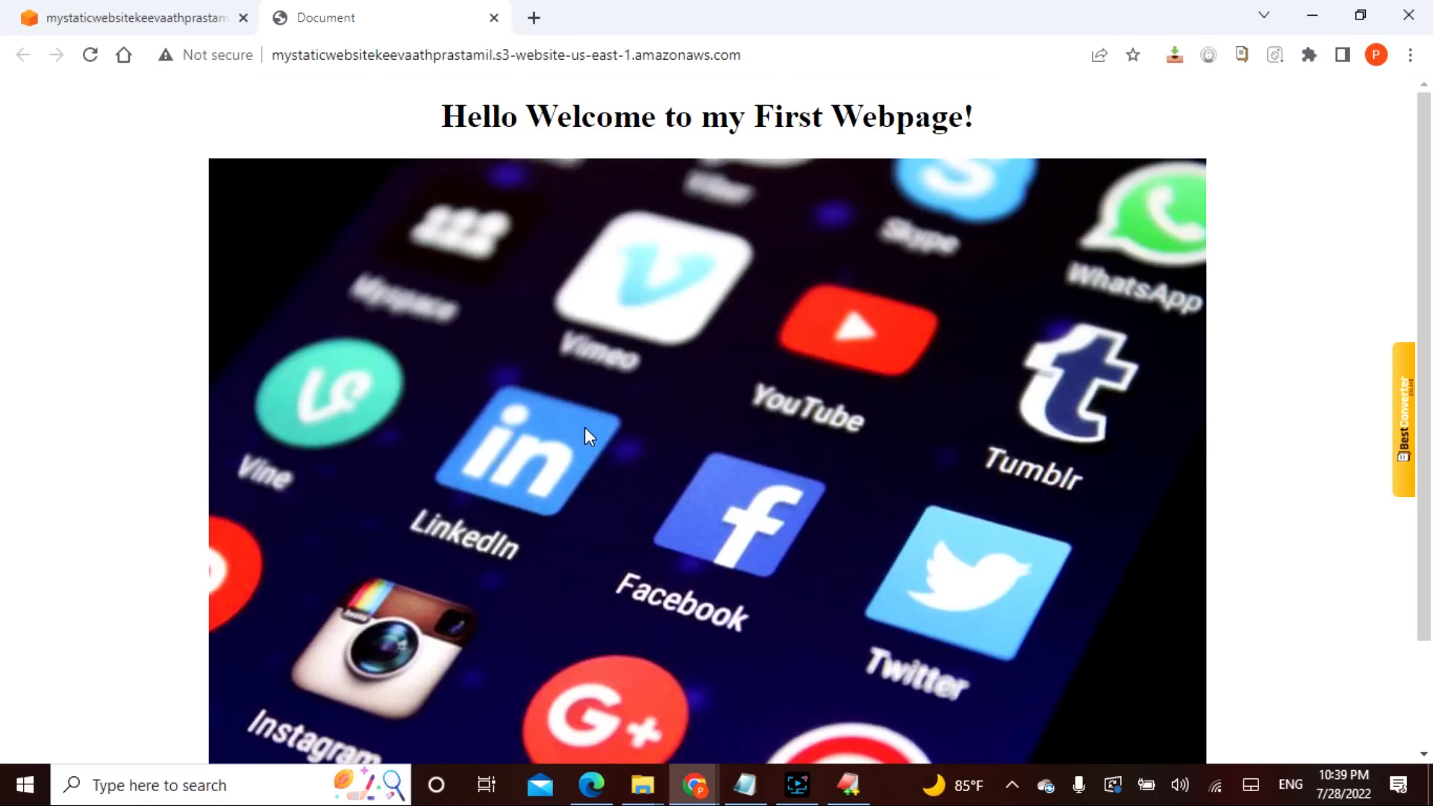
pyautogui.scroll(-2, 585, 427)
pyautogui.scroll(2, 584, 429)
pyautogui.click(573, 423)
pyautogui.scroll(-1, 729, 383)
pyautogui.scroll(-2, 739, 433)
pyautogui.scroll(2, 755, 474)
pyautogui.scroll(-2, 757, 483)
pyautogui.scroll(2, 757, 493)
# Append /prastamil to the endpoint URL and load it
pyautogui.click(791, 55)
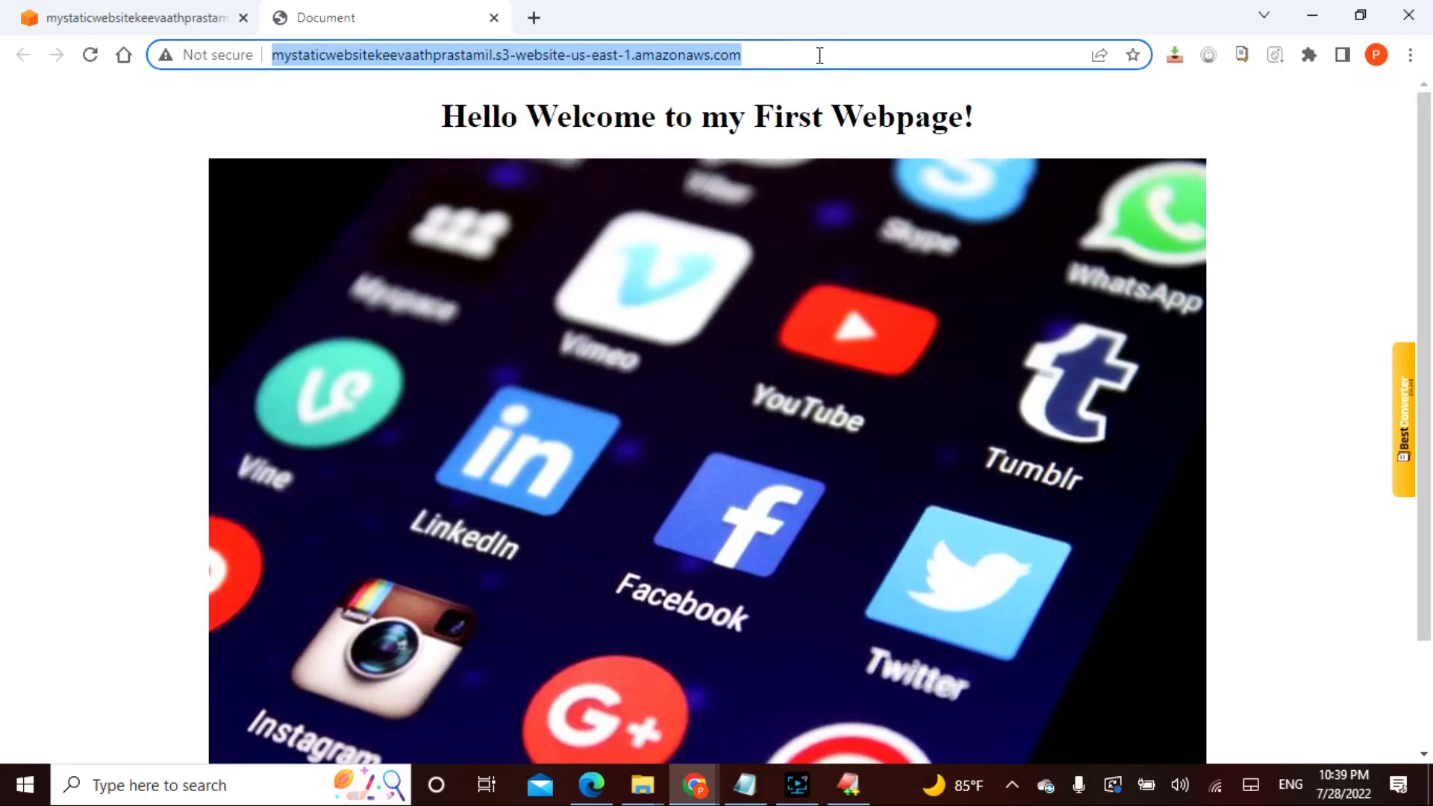
pyautogui.click(820, 54)
pyautogui.write('/prastamil')
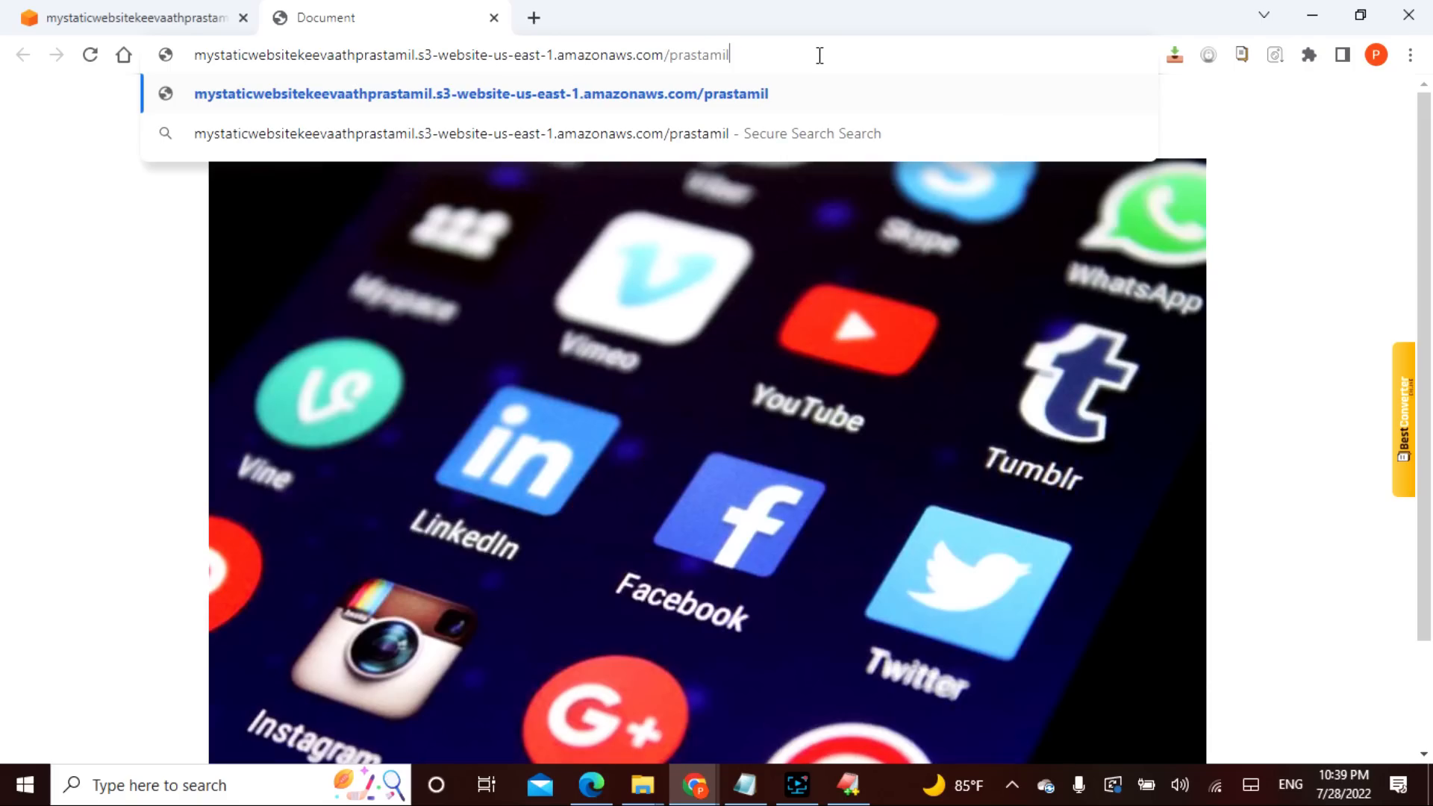
pyautogui.press('Return')
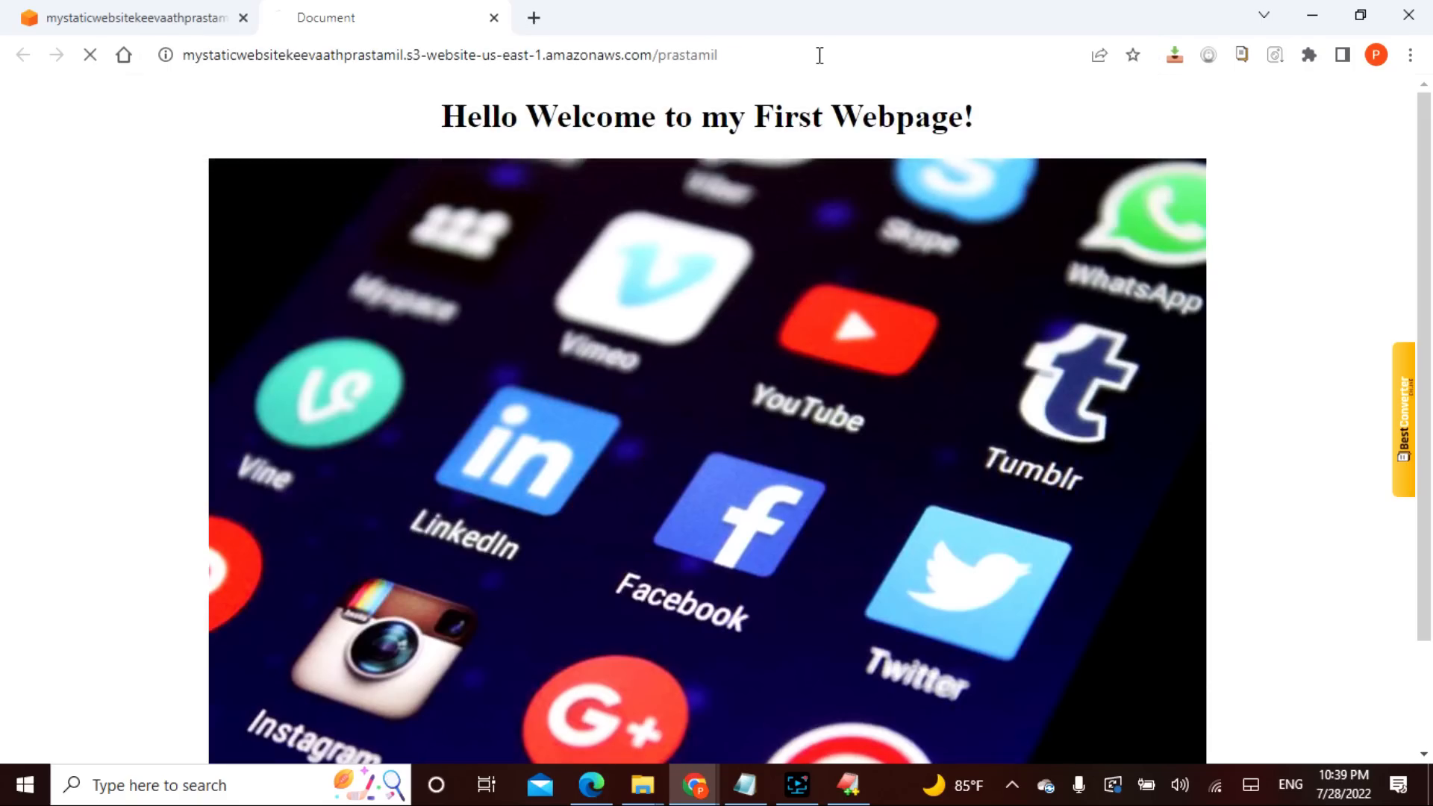